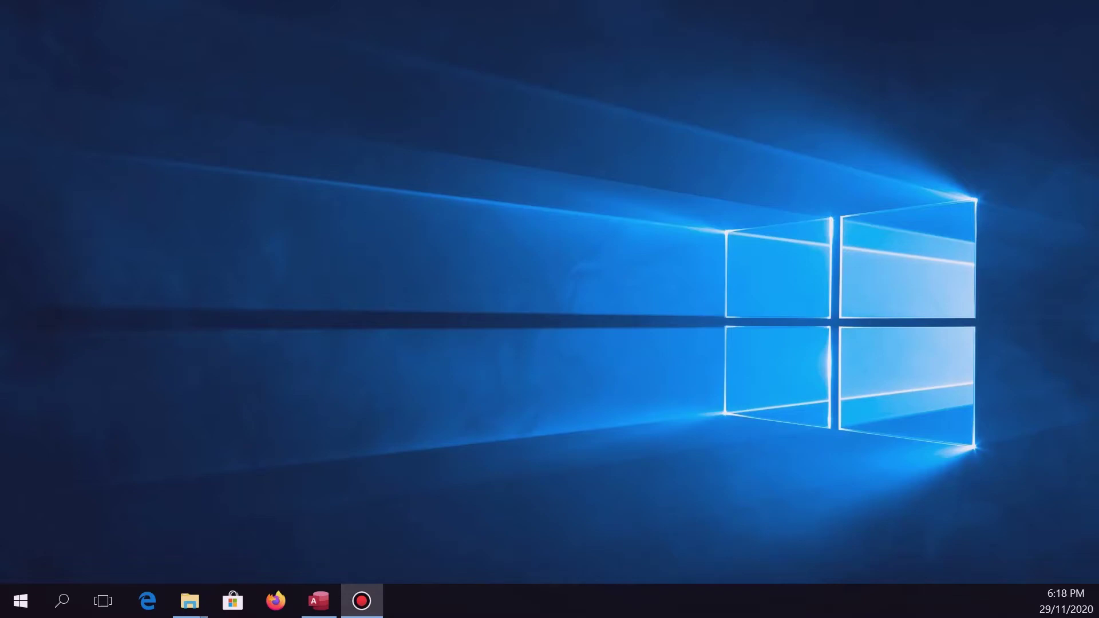
Extract the IMDB archive in Downloads to its own IMDB folder and open the inner IMDB folder.
key(alt+Tab)
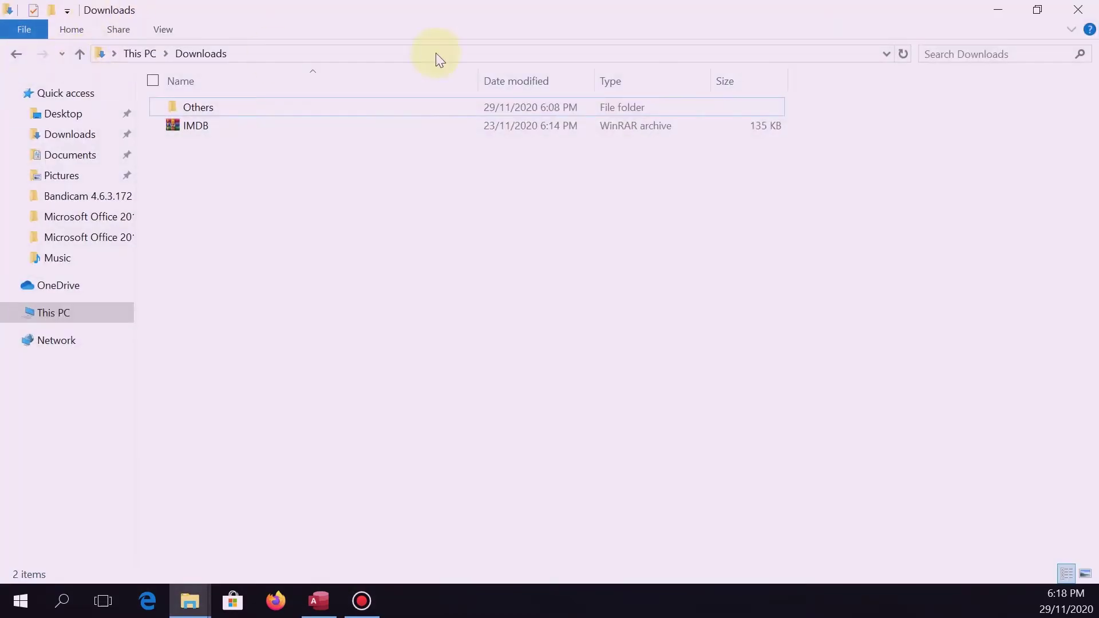
right_click(198, 126)
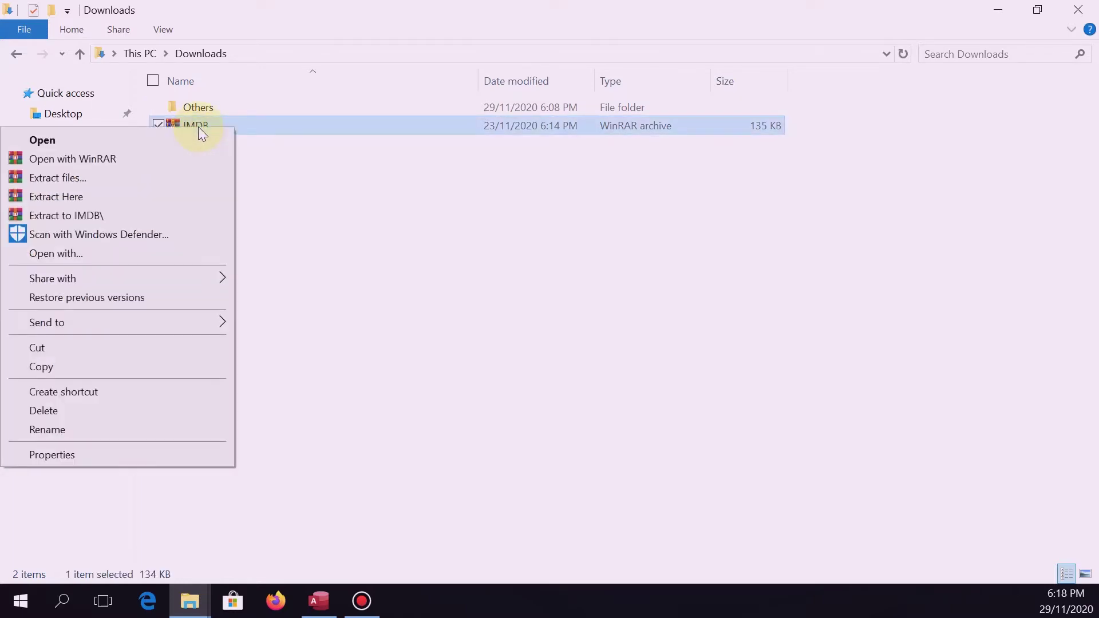
click(147, 217)
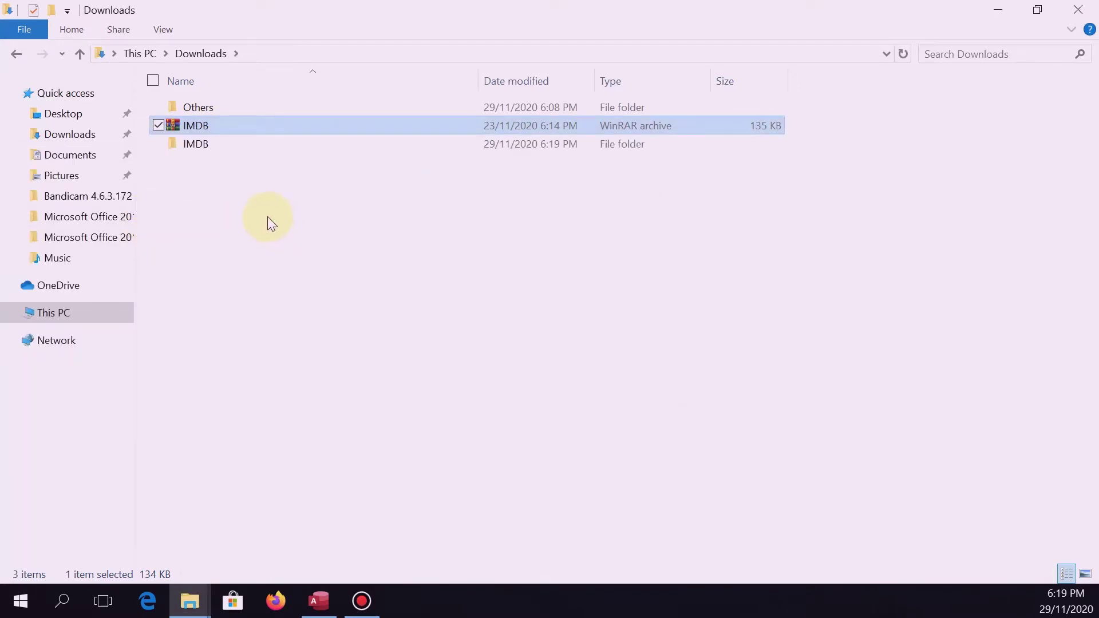
double_click(194, 144)
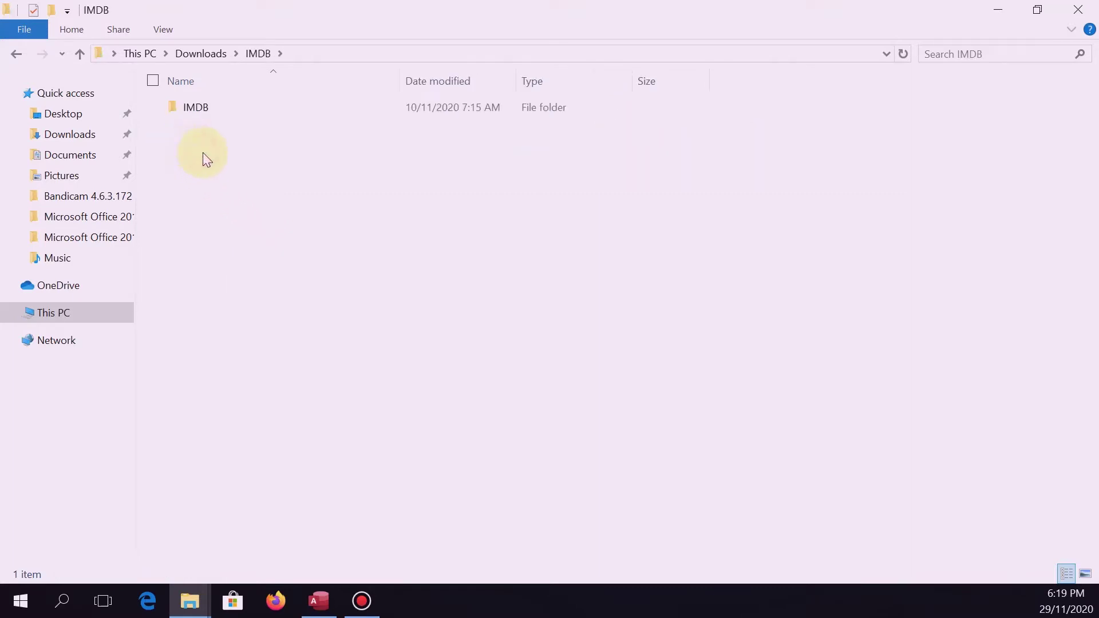
double_click(198, 109)
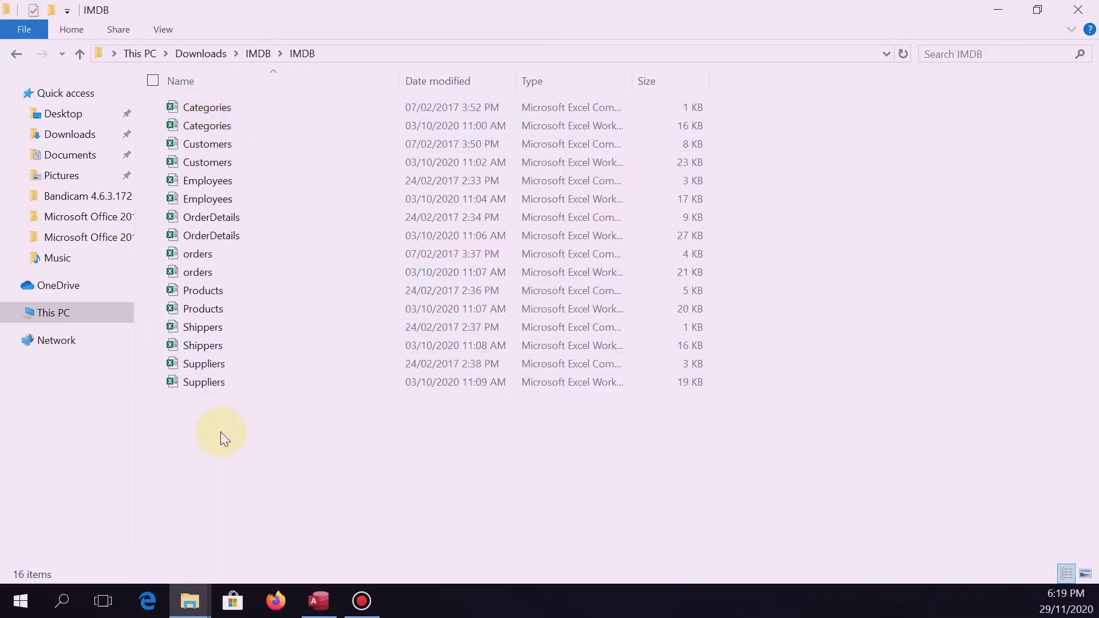
Fit the Type column to its contents and sort the files by type to review the Excel worksheets together.
drag(197, 431, 298, 103)
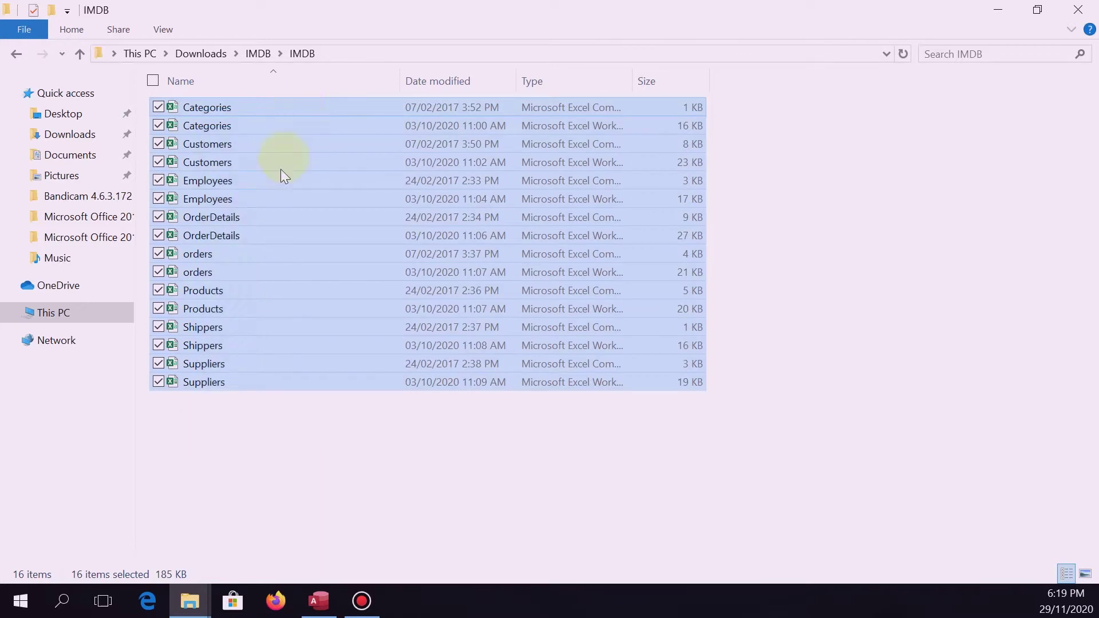
click(588, 461)
double_click(631, 73)
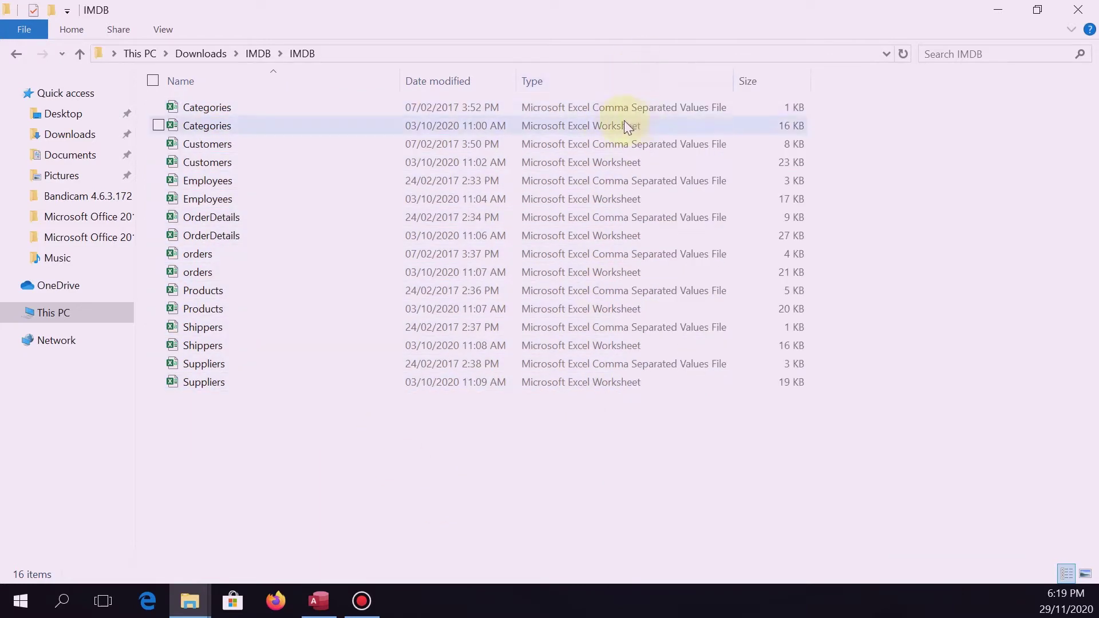
click(600, 91)
click(469, 464)
drag(468, 459, 634, 257)
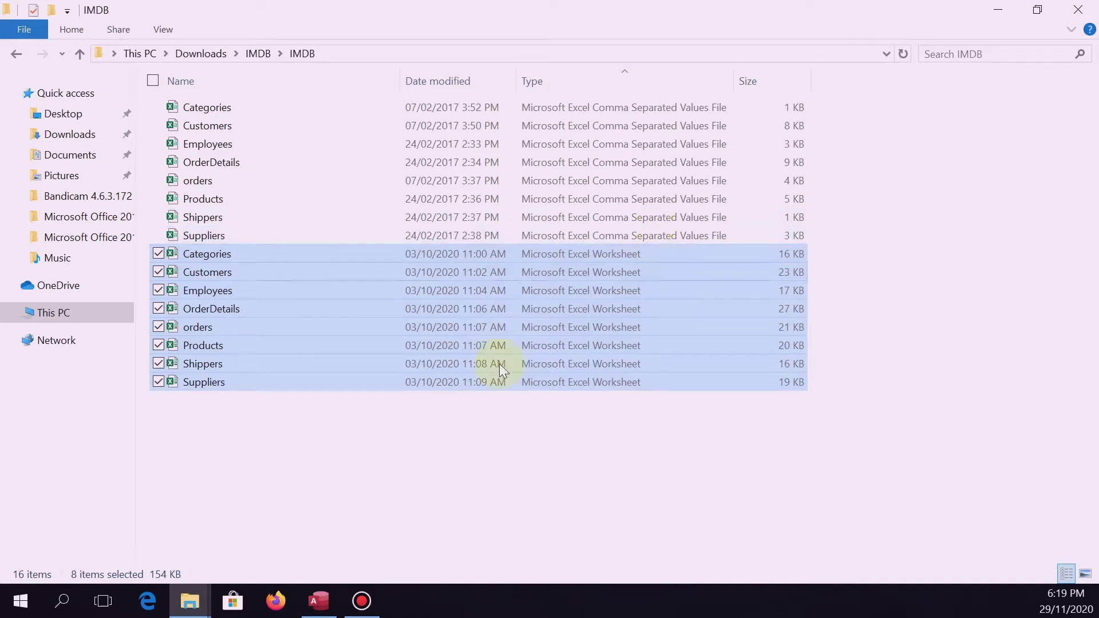
drag(223, 423, 475, 254)
click(423, 456)
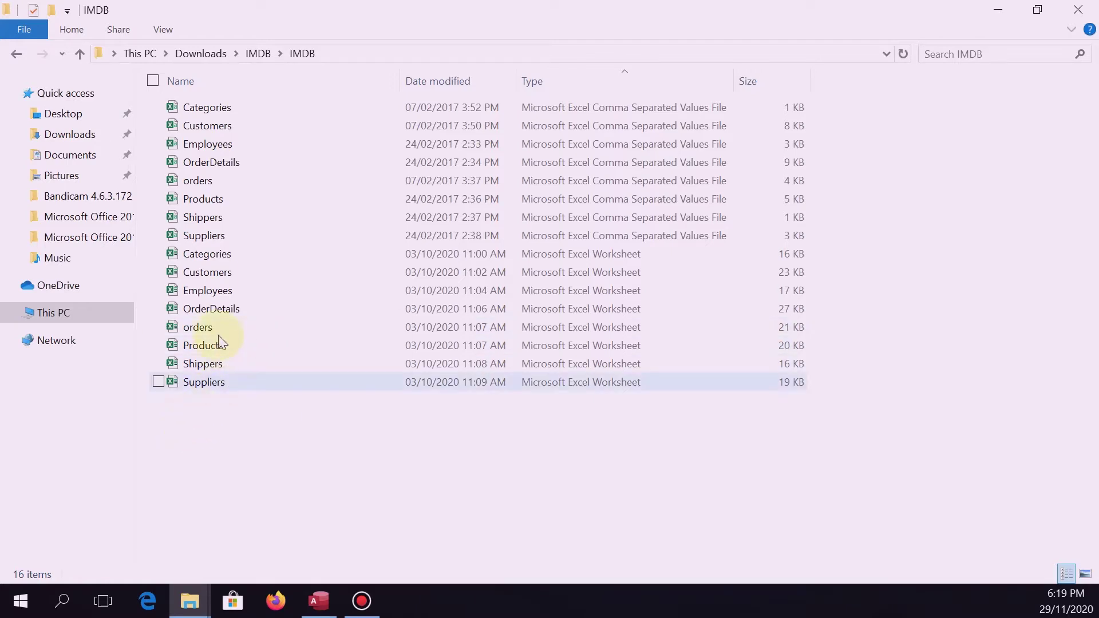
Open the Categories Excel worksheet, enable editing, and autofit columns A to C.
double_click(212, 252)
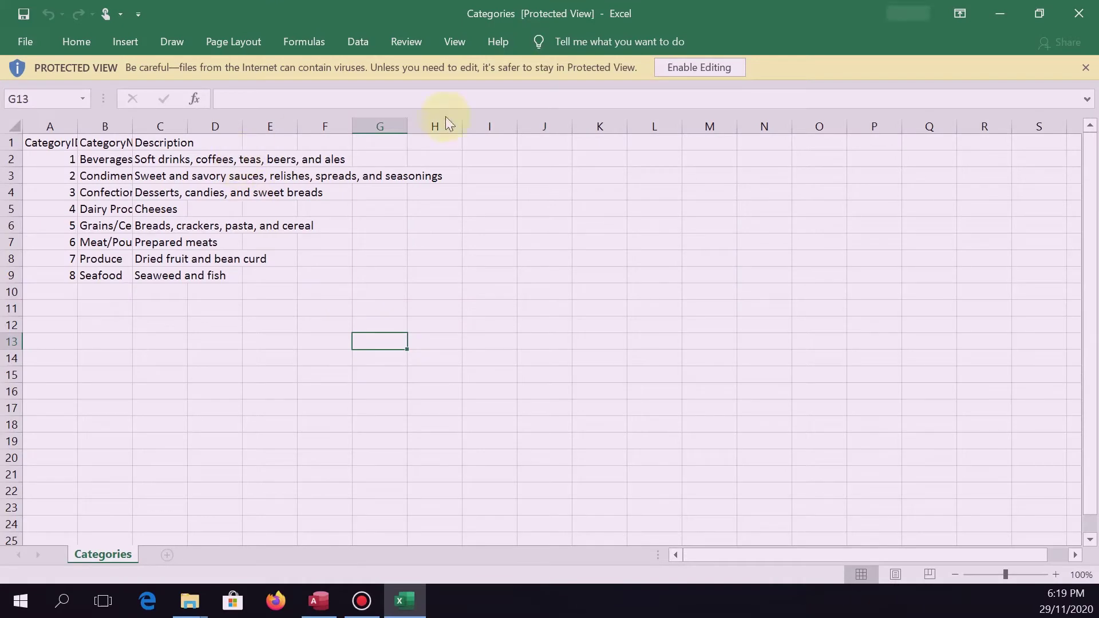
click(698, 68)
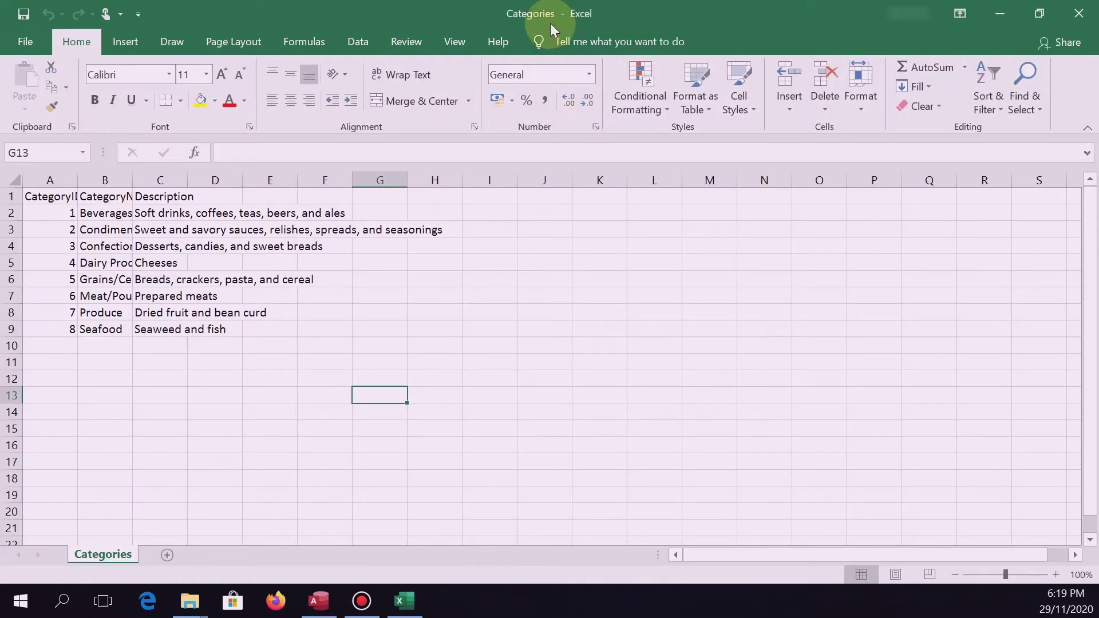
double_click(78, 182)
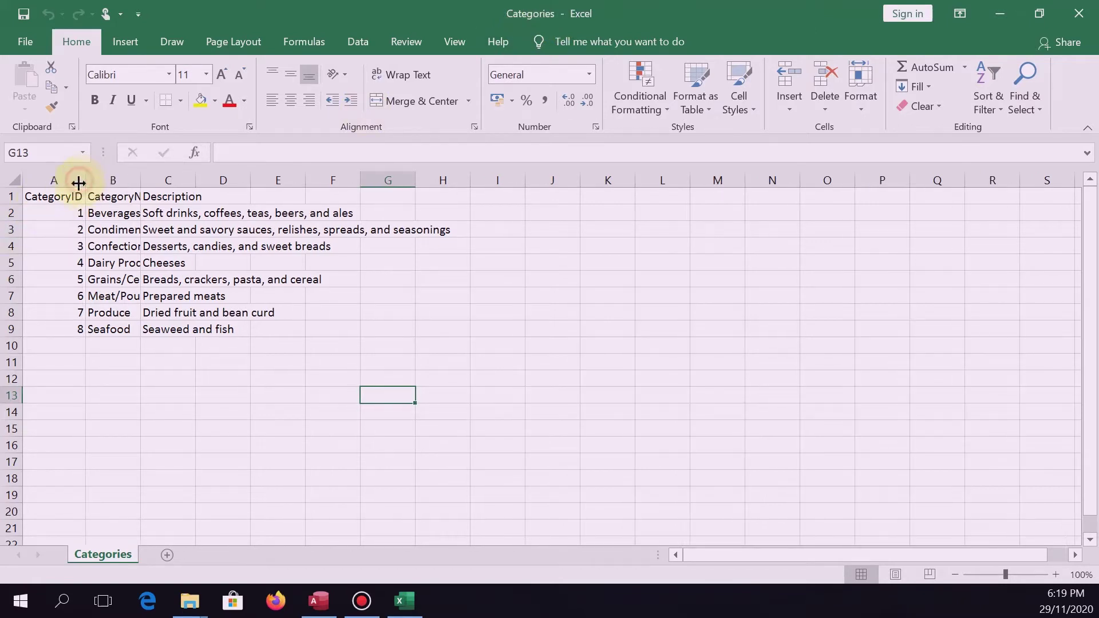
double_click(140, 182)
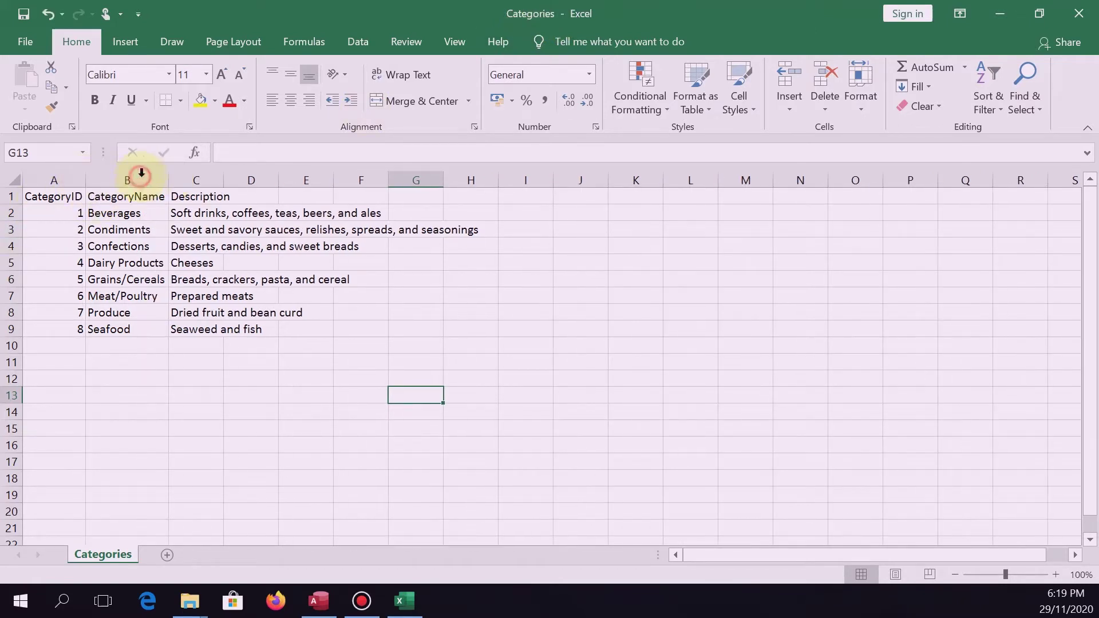
double_click(223, 180)
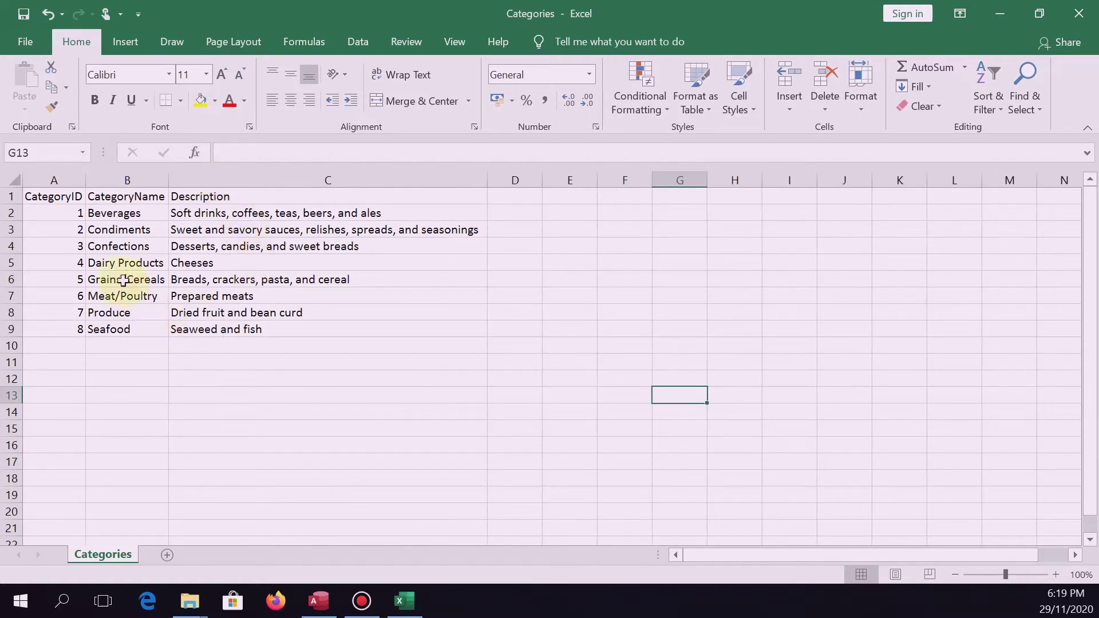
Review the category records in A2:C9, and close the workbook without saving.
click(64, 215)
drag(91, 221, 266, 325)
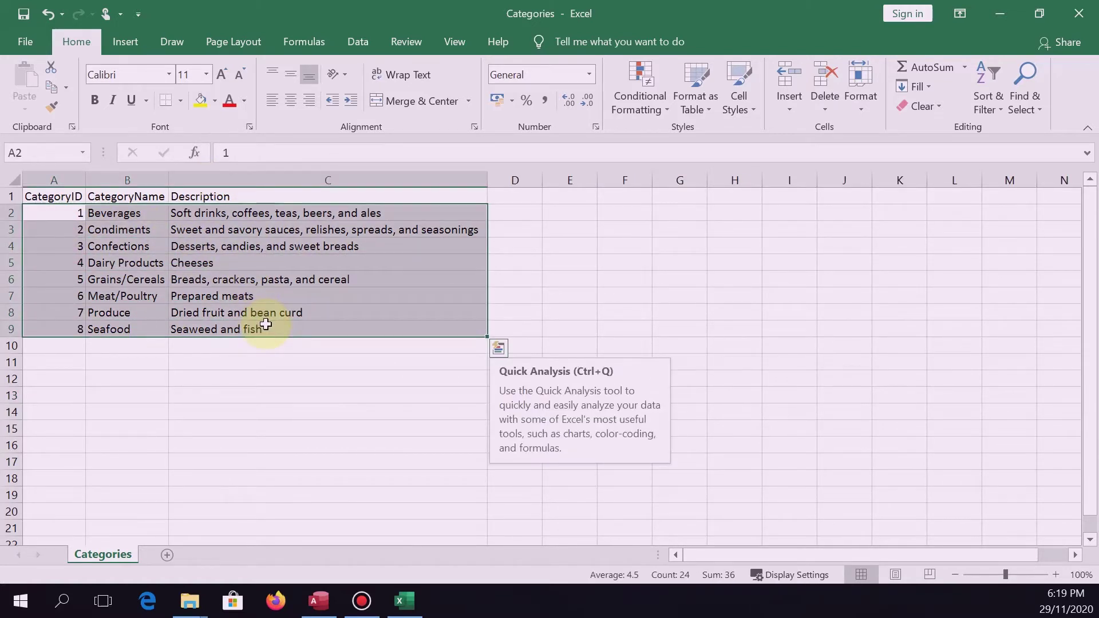
click(252, 374)
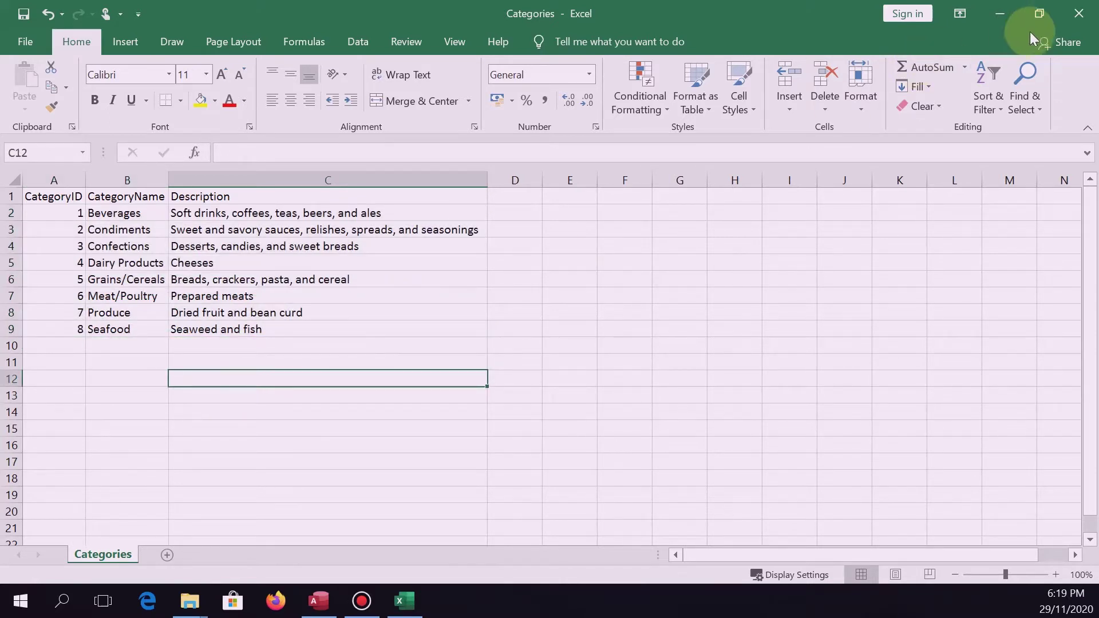
click(1069, 22)
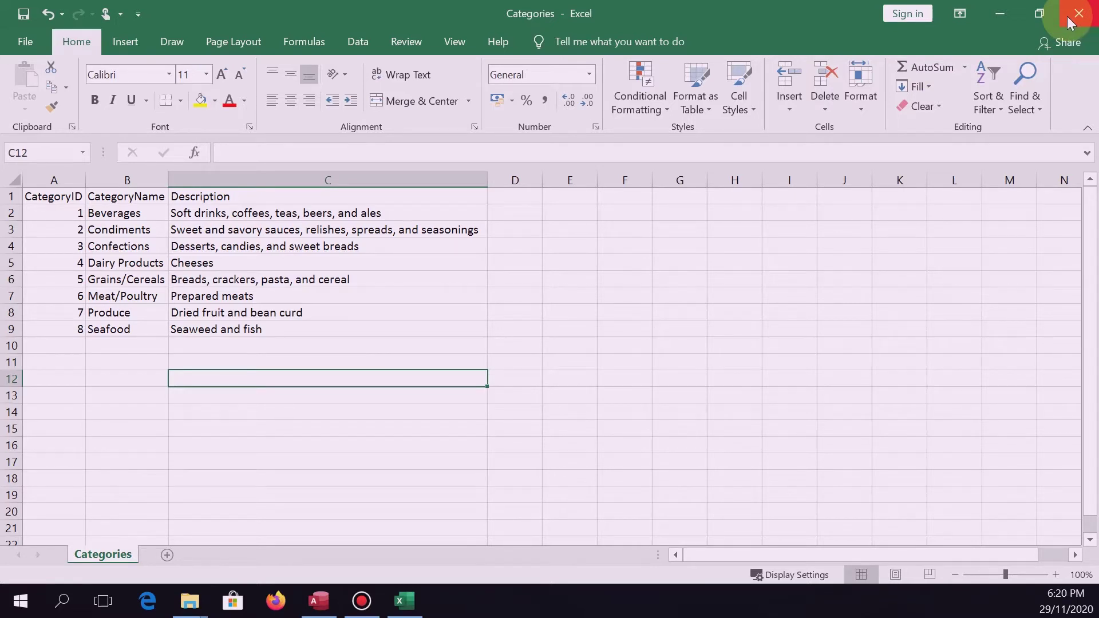
click(561, 322)
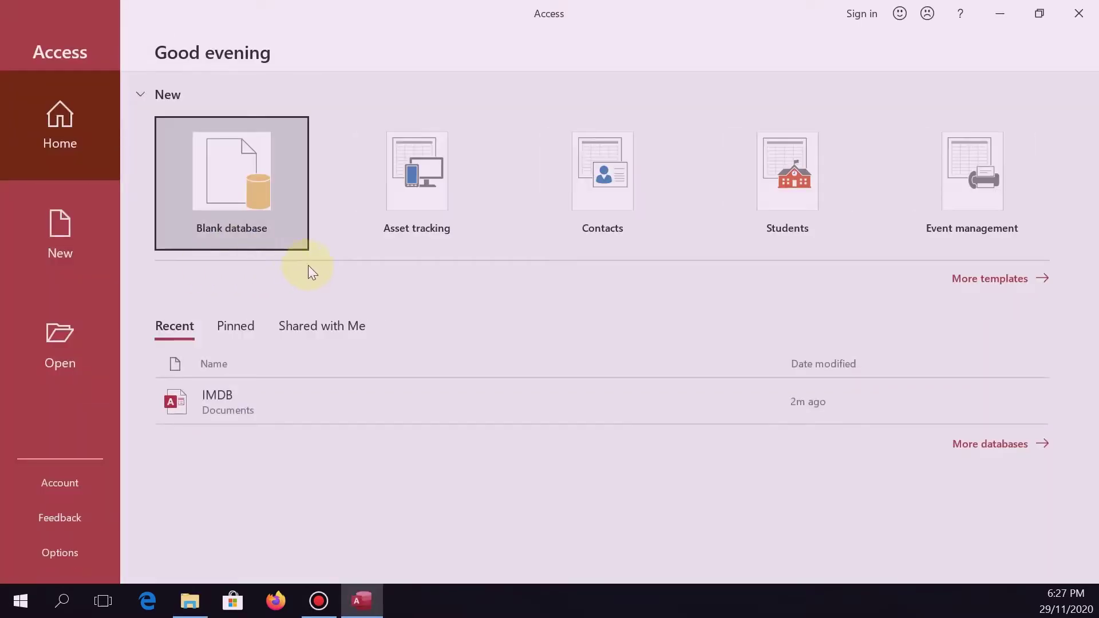
Create a blank Access database named IMDB in the Documents folder.
click(236, 177)
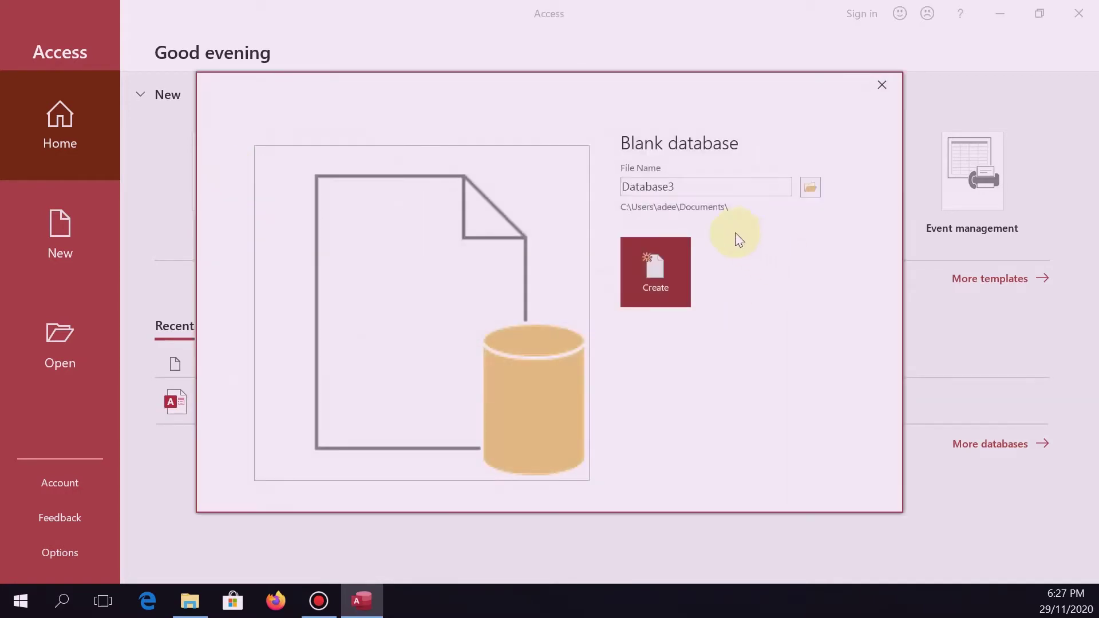
double_click(643, 187)
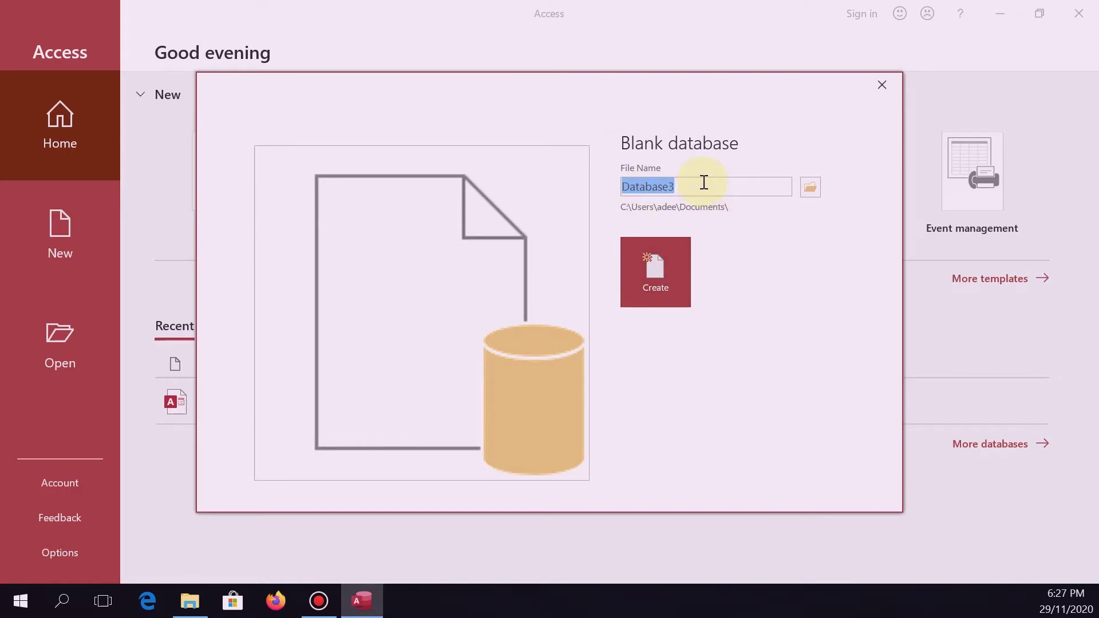
key(BackSpace)
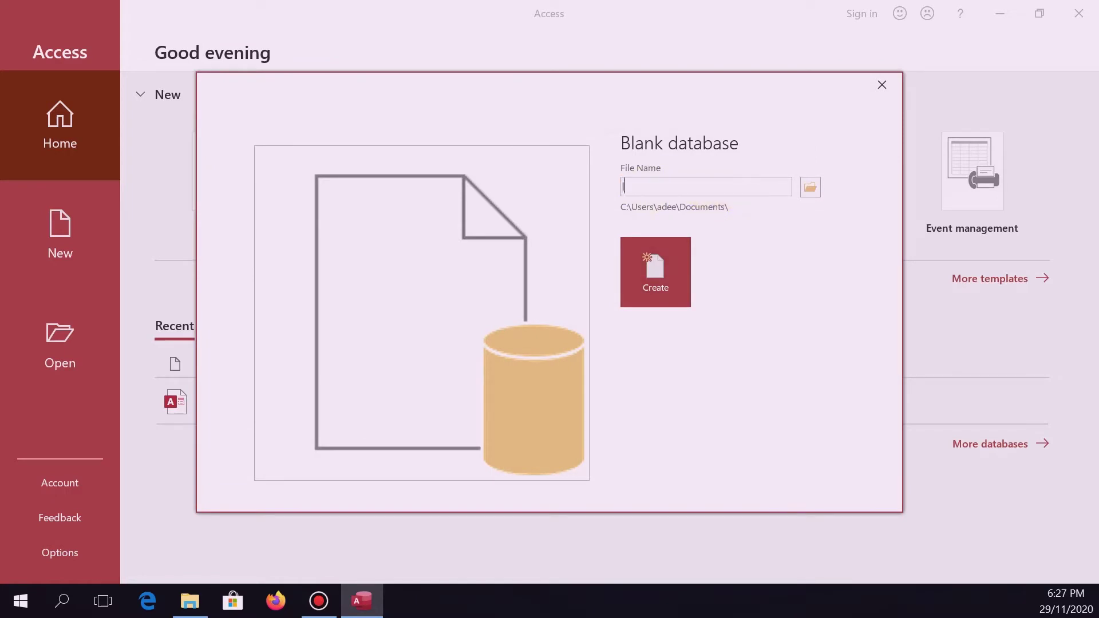
text(IMDB)
click(664, 279)
click(524, 354)
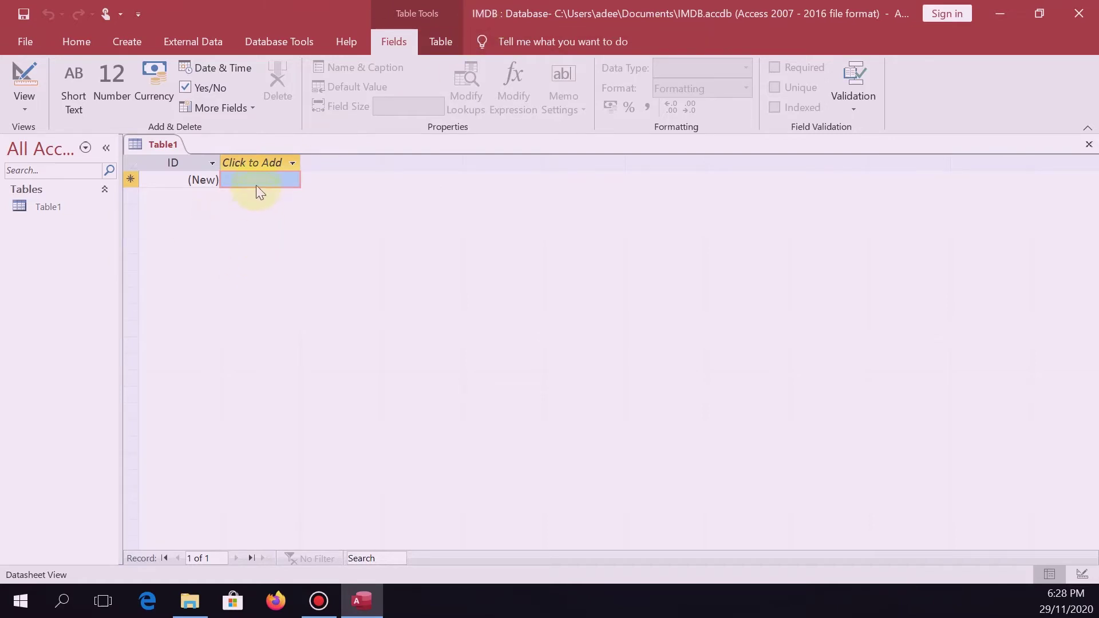
Switch to File Explorer and review the Excel worksheets from Categories to Suppliers in the inner IMDB folder.
click(198, 601)
double_click(210, 142)
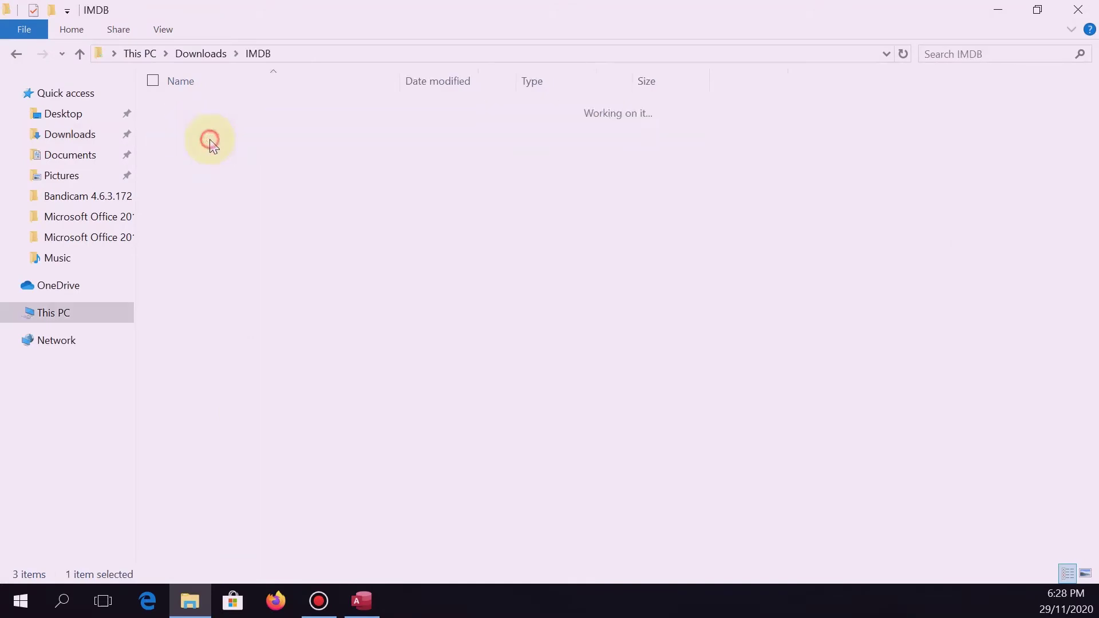
double_click(201, 110)
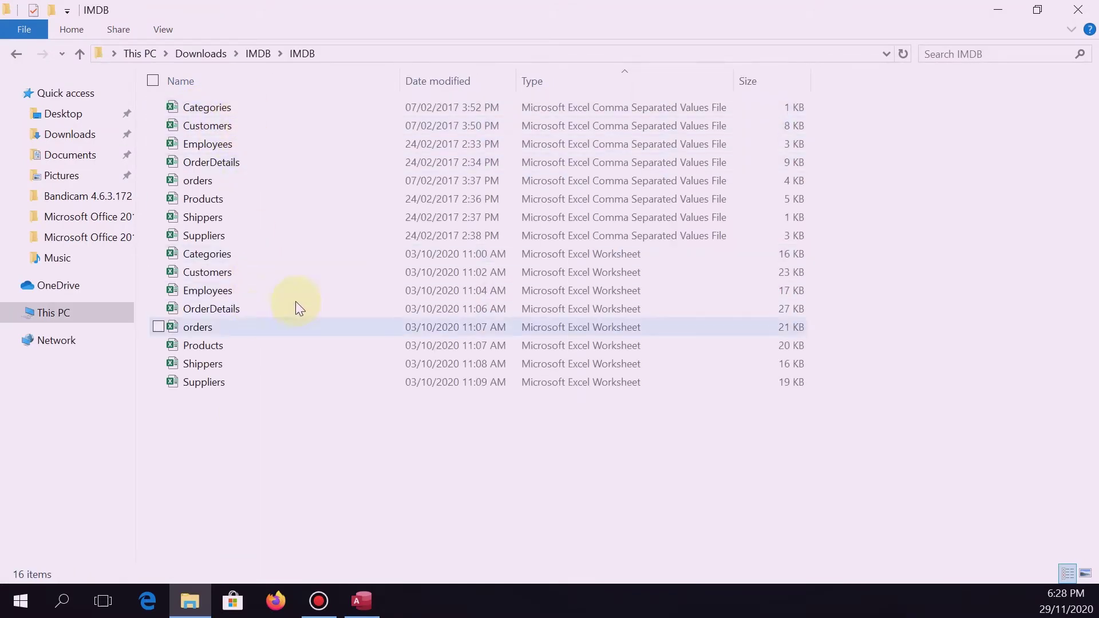
drag(190, 431, 335, 253)
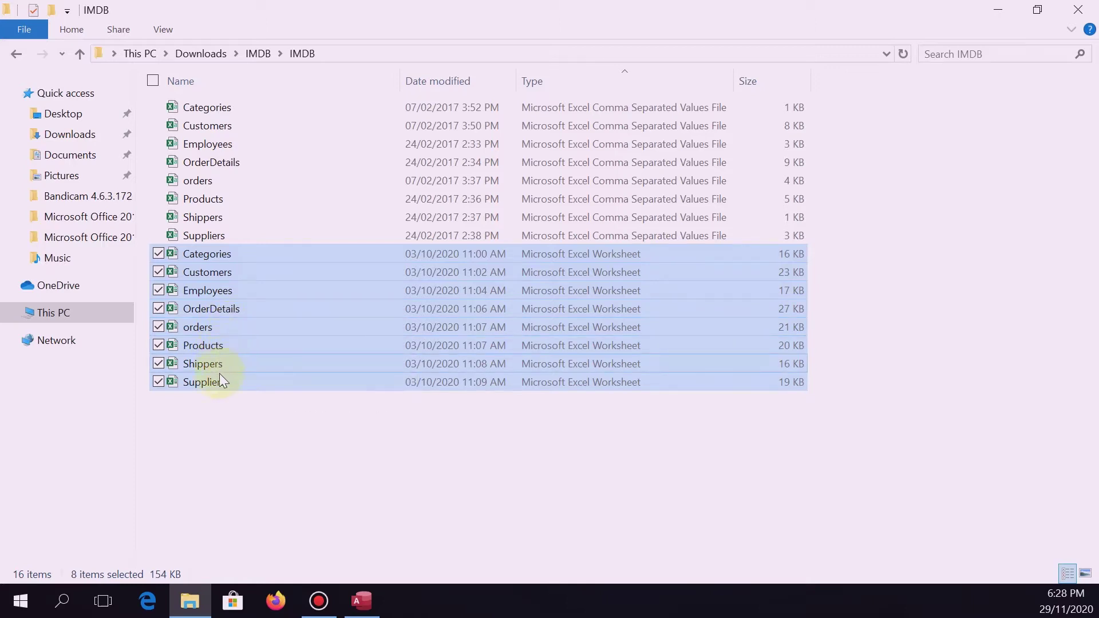
drag(225, 410, 321, 250)
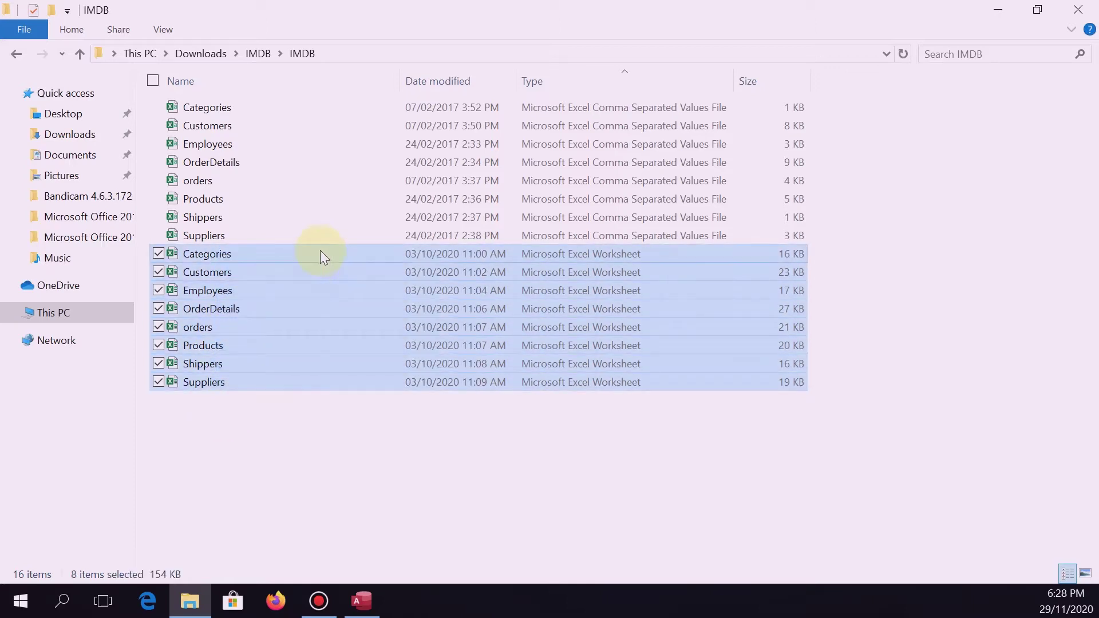
click(326, 405)
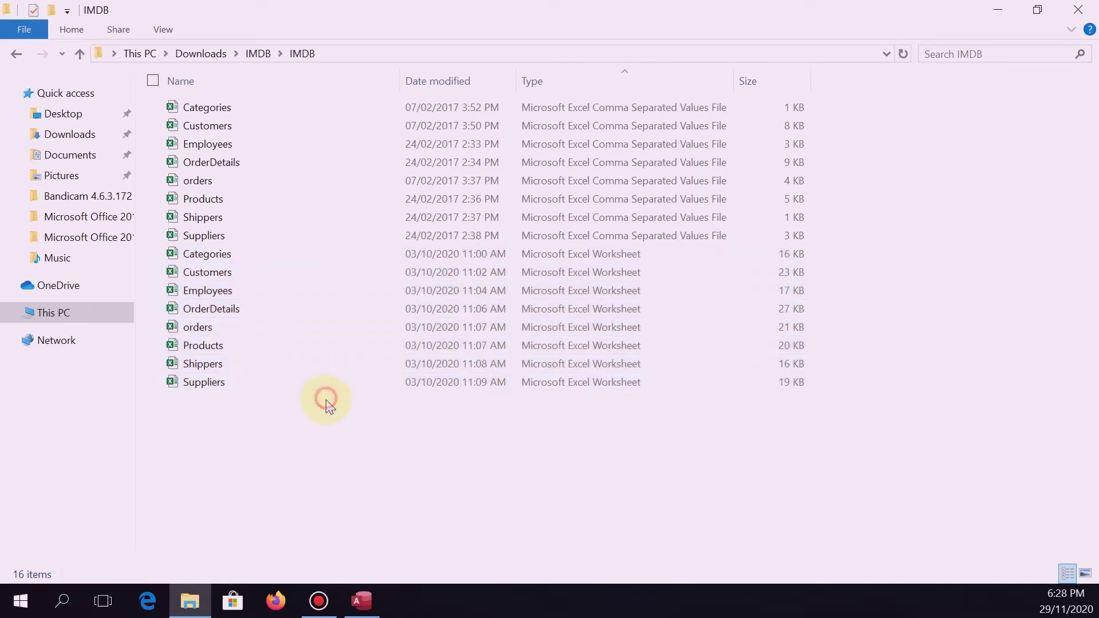
Switch back to Access and start importing external data from an Excel file.
click(363, 601)
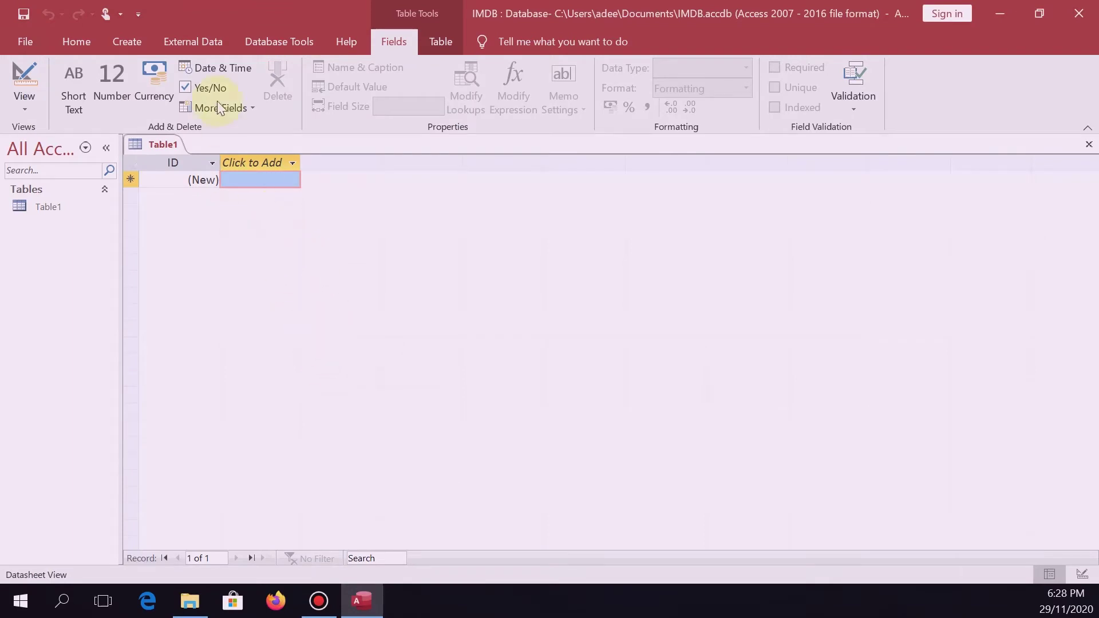
click(194, 39)
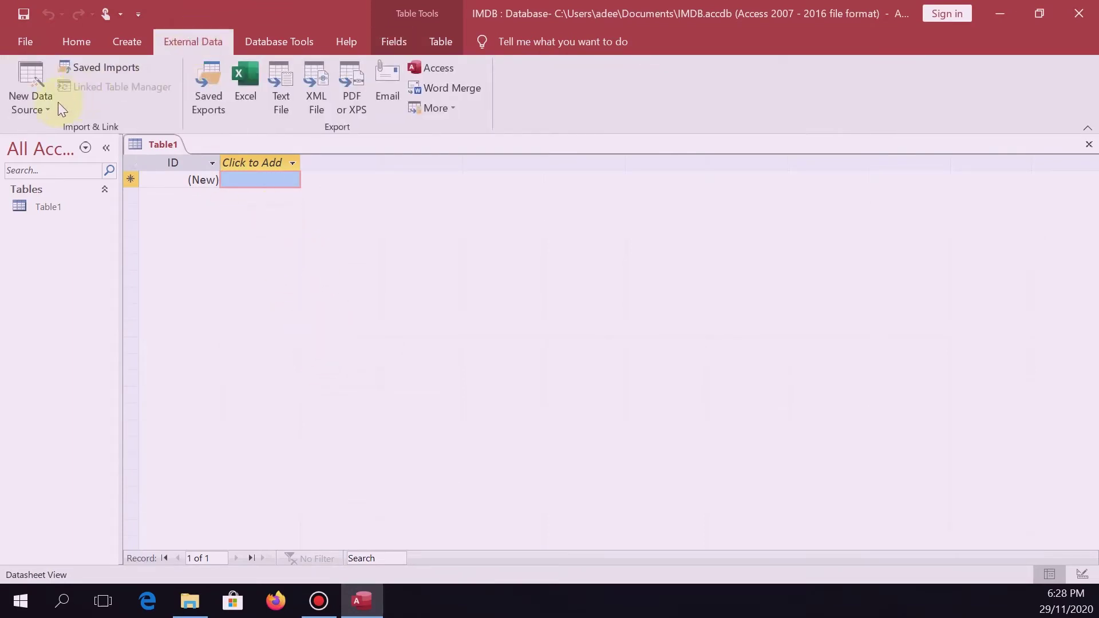
click(31, 106)
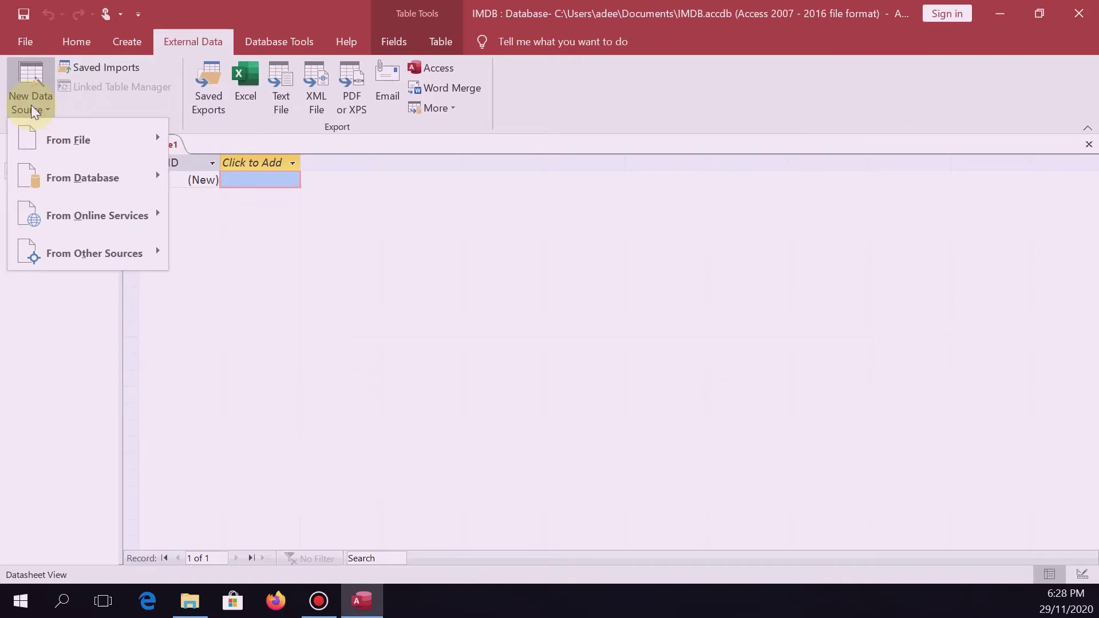
mouse_move(60, 135)
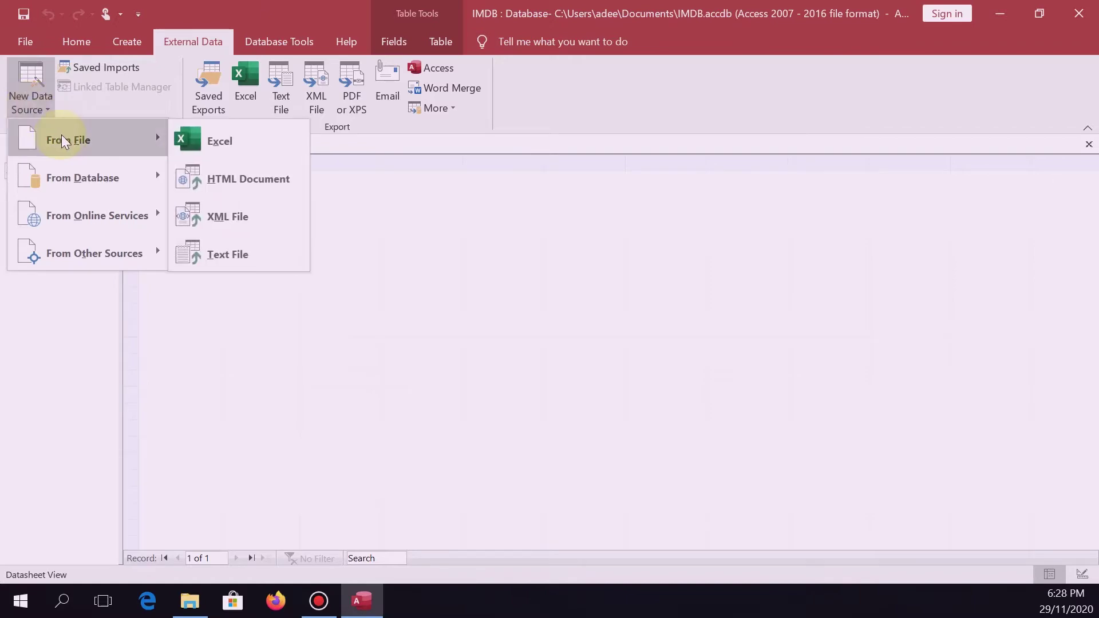
click(232, 146)
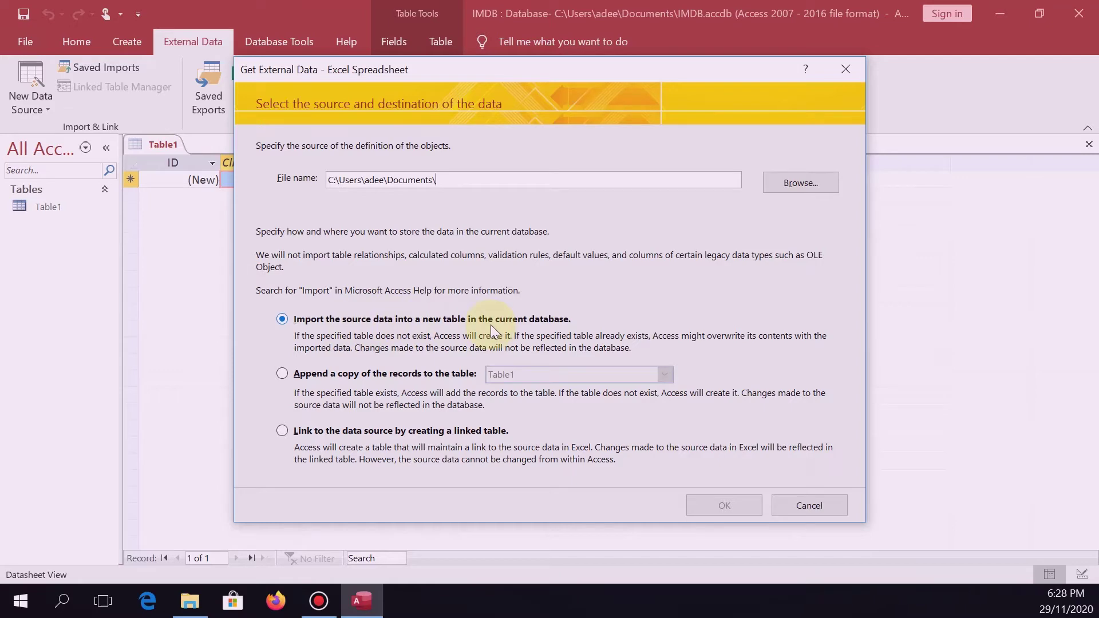
Choose Categories.xlsx from the inner IMDB folder in Downloads as the source for a new table in the current database.
click(807, 181)
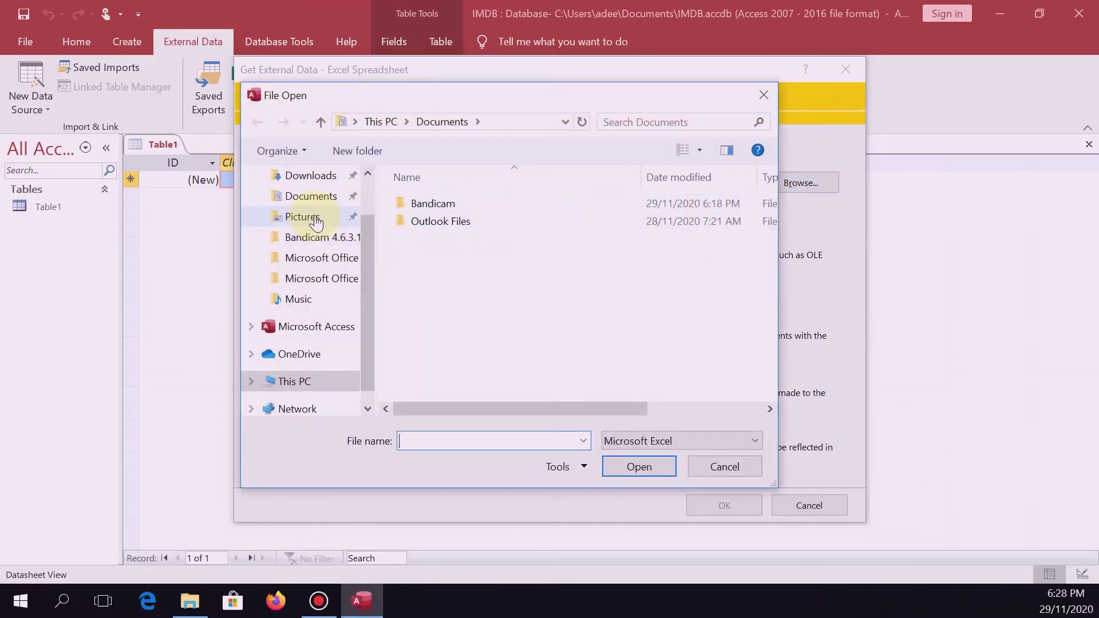
scroll(315, 221, up, 1)
click(320, 237)
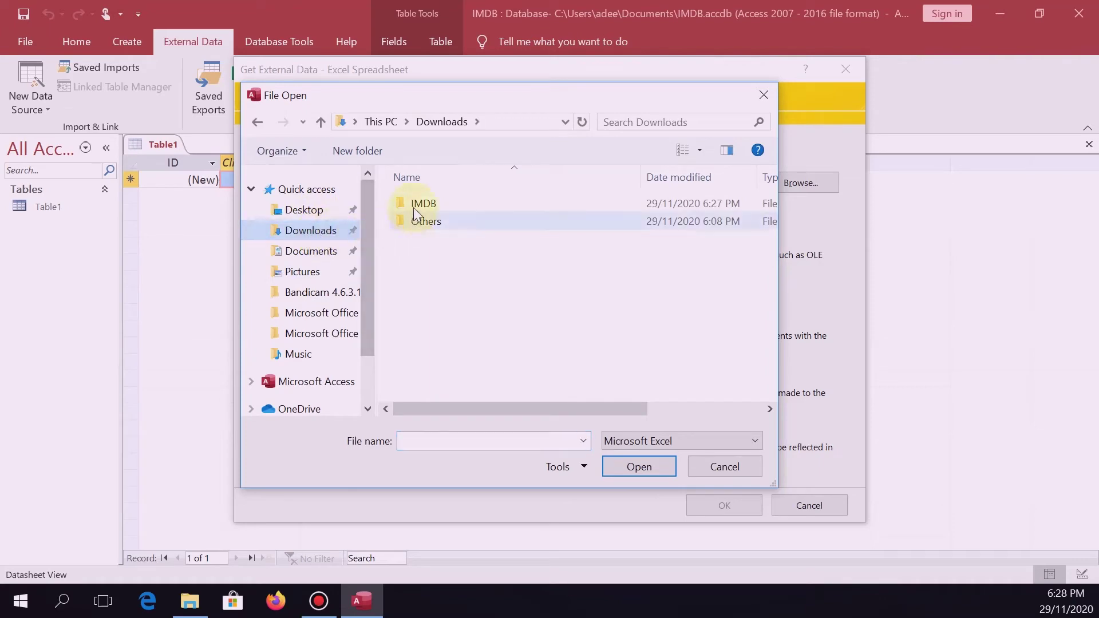
double_click(422, 203)
double_click(423, 204)
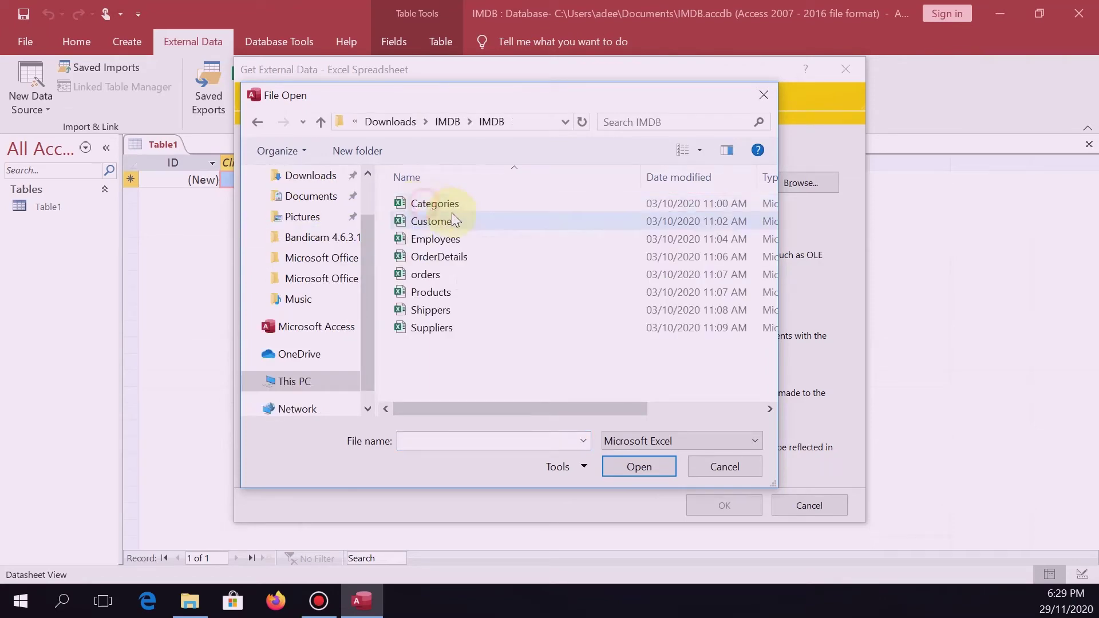
double_click(436, 204)
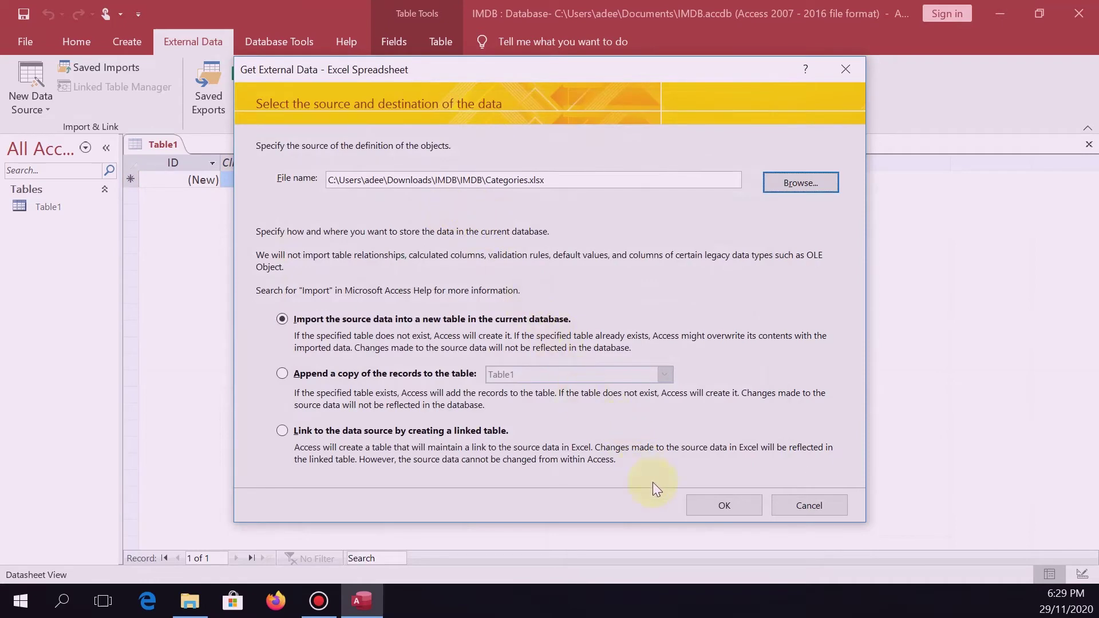
click(735, 504)
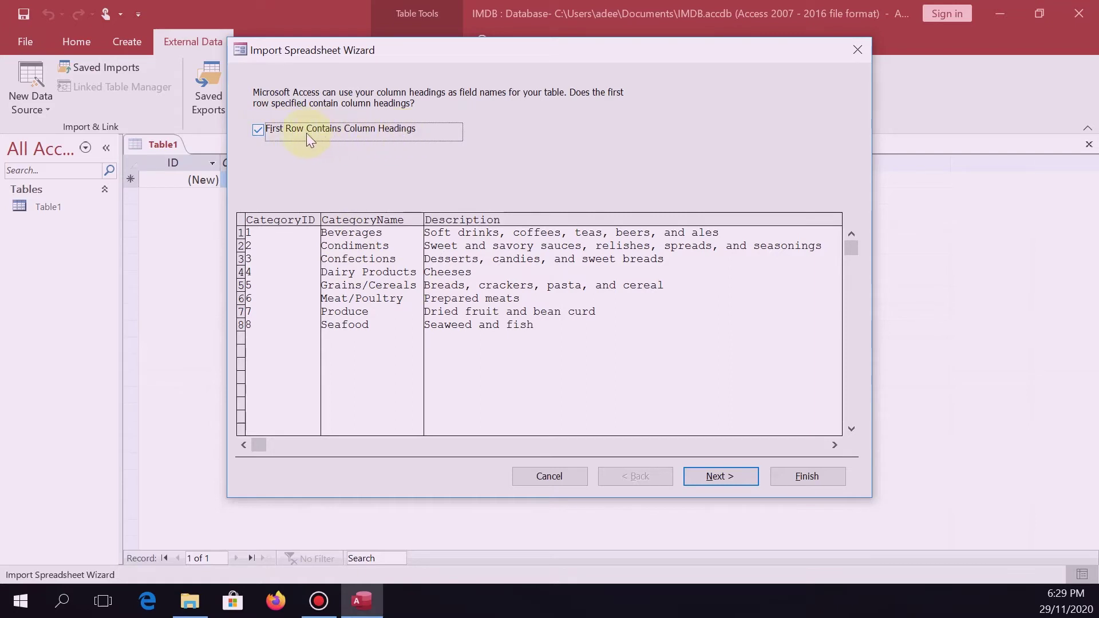
Use the first row of the Categories data as column headings and accept the default field options.
click(259, 131)
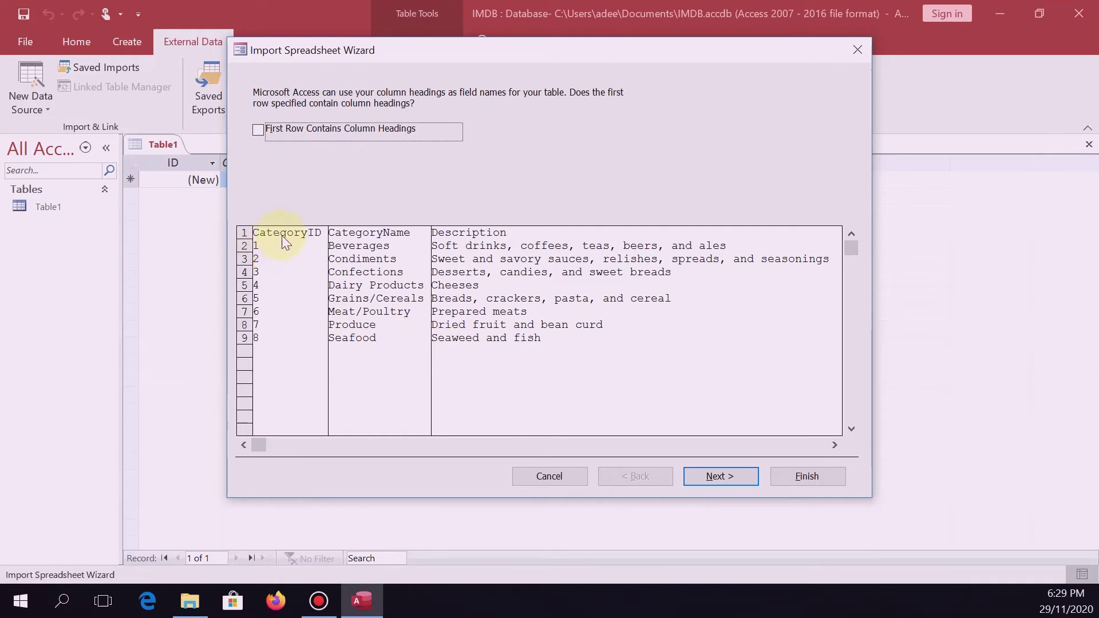
click(259, 128)
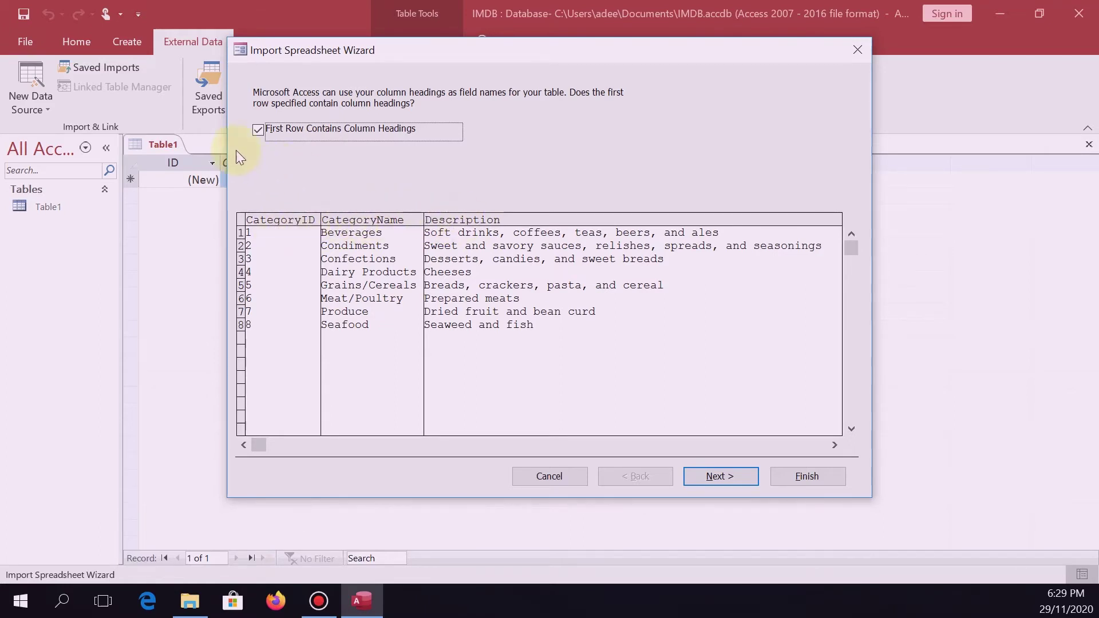
click(721, 476)
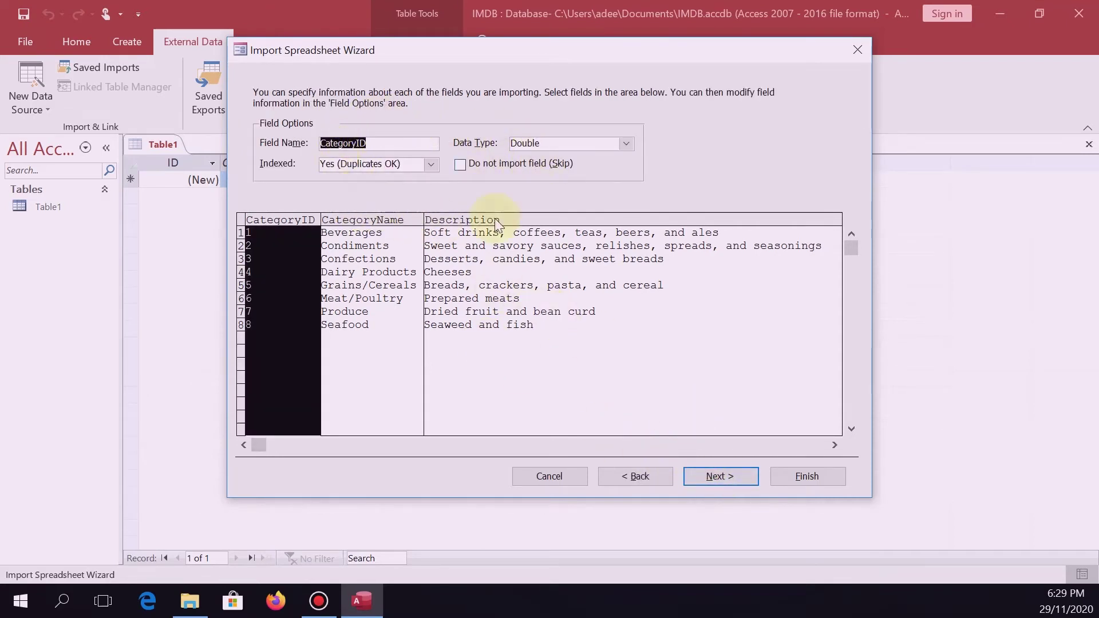
click(709, 477)
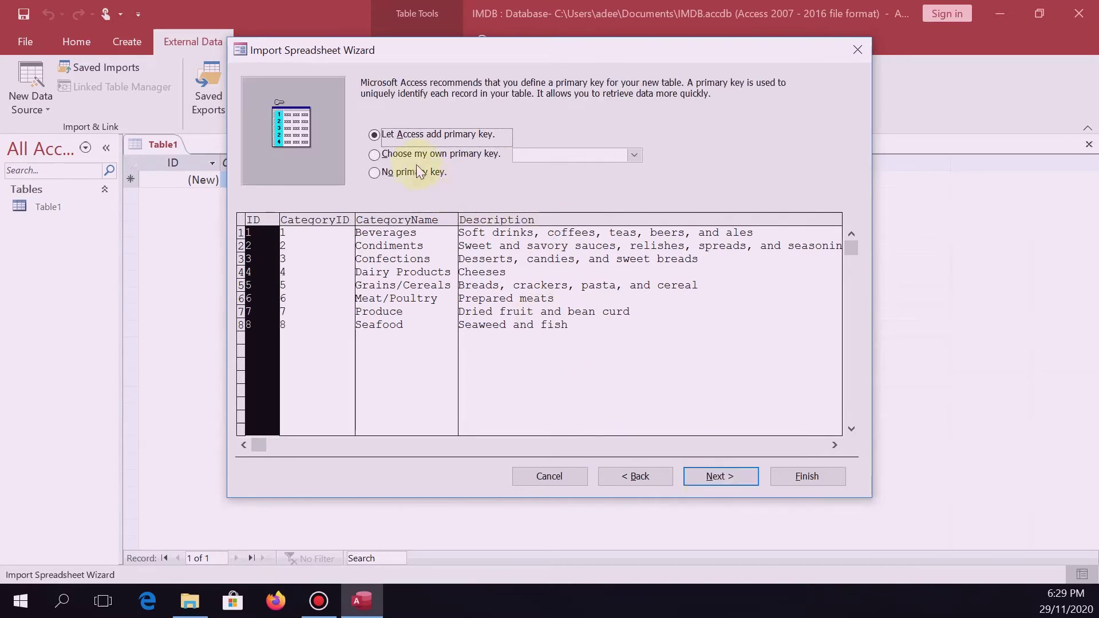
Choose CategoryID as the table's own primary key instead of letting Access add one.
click(402, 154)
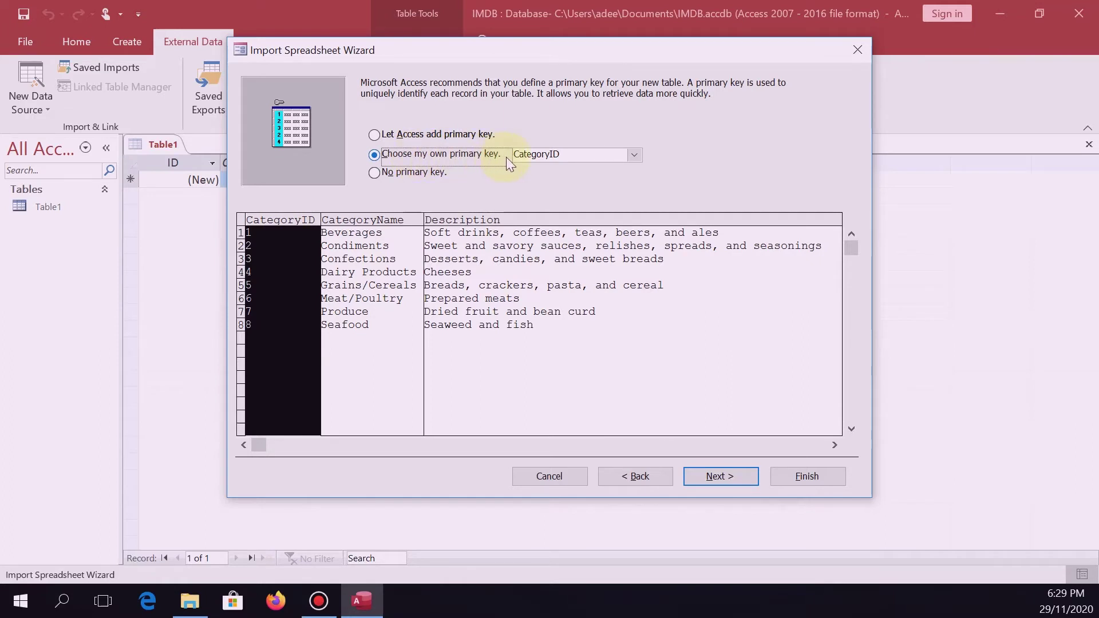
click(632, 155)
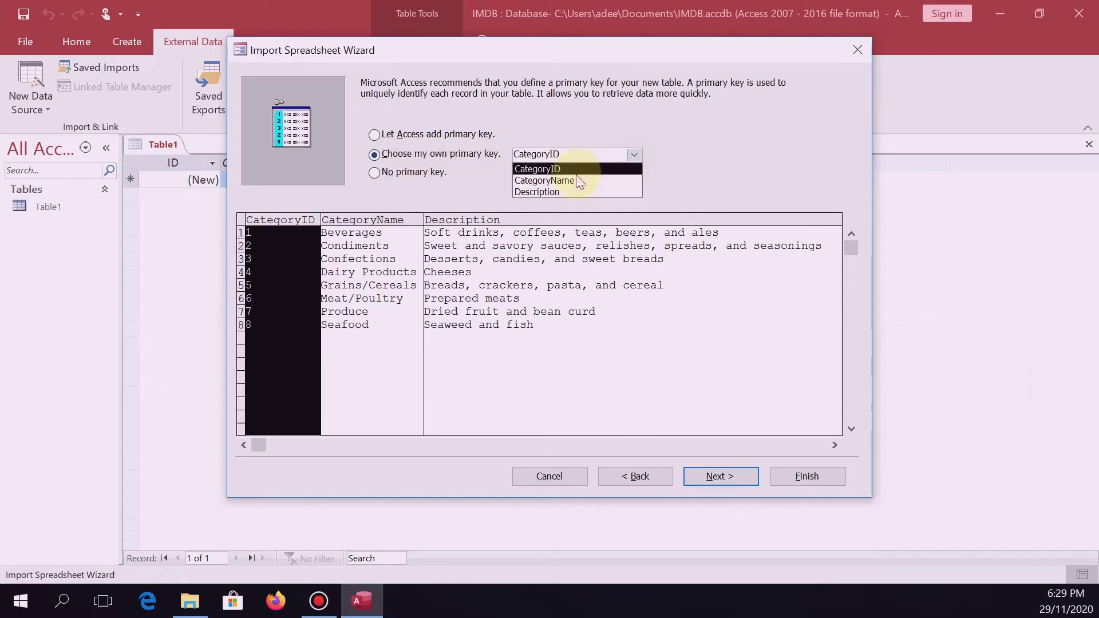
click(552, 168)
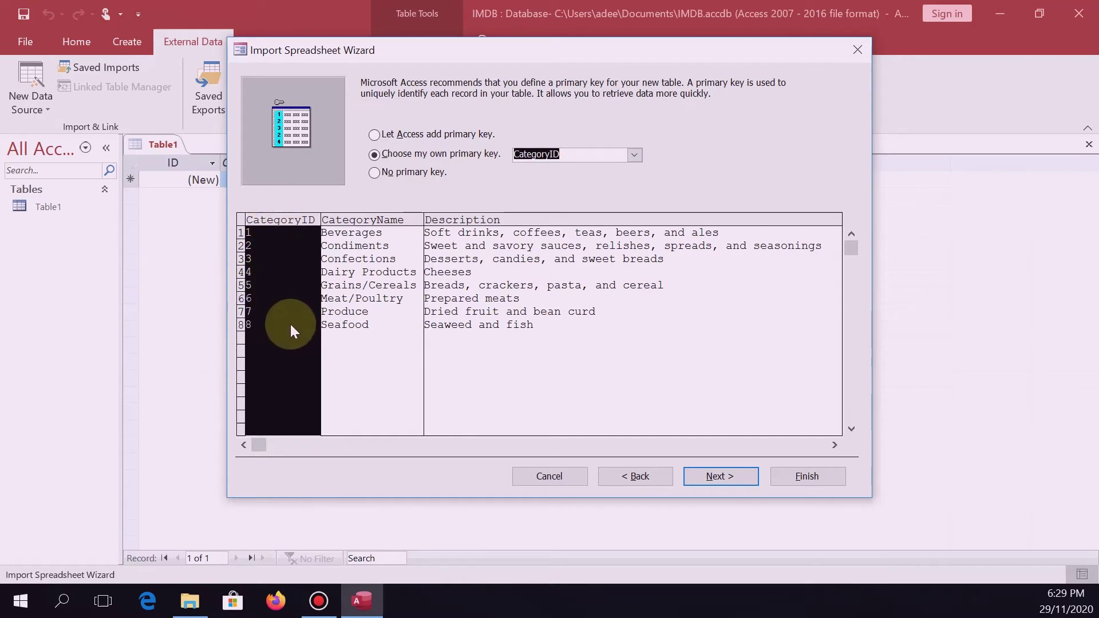
click(721, 479)
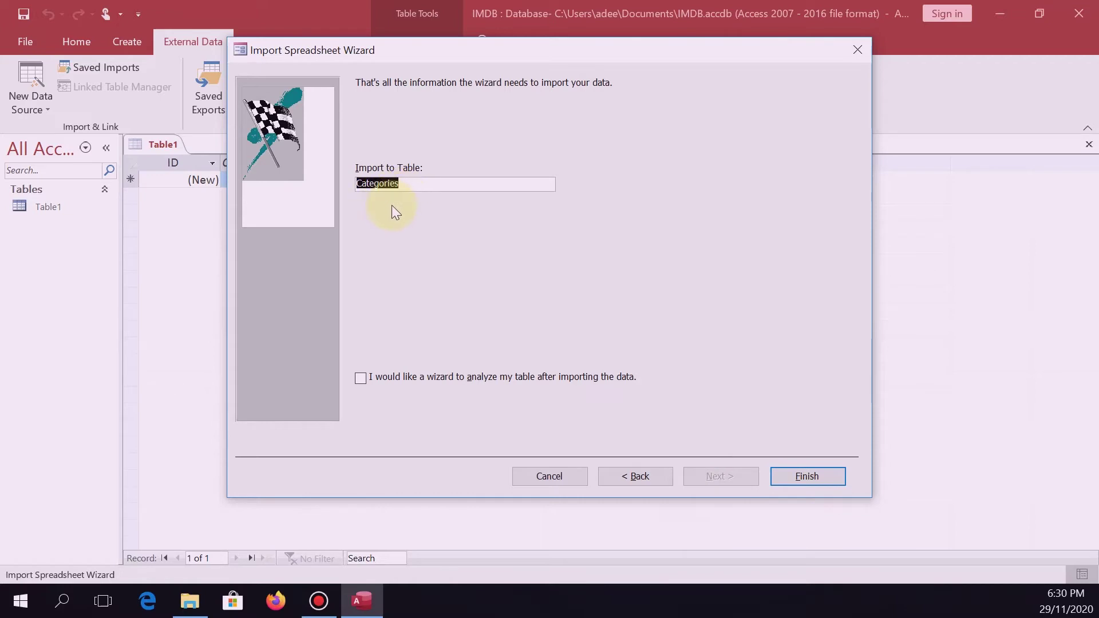
Finish importing into the Categories table without saving the import steps, and open the new table.
click(819, 477)
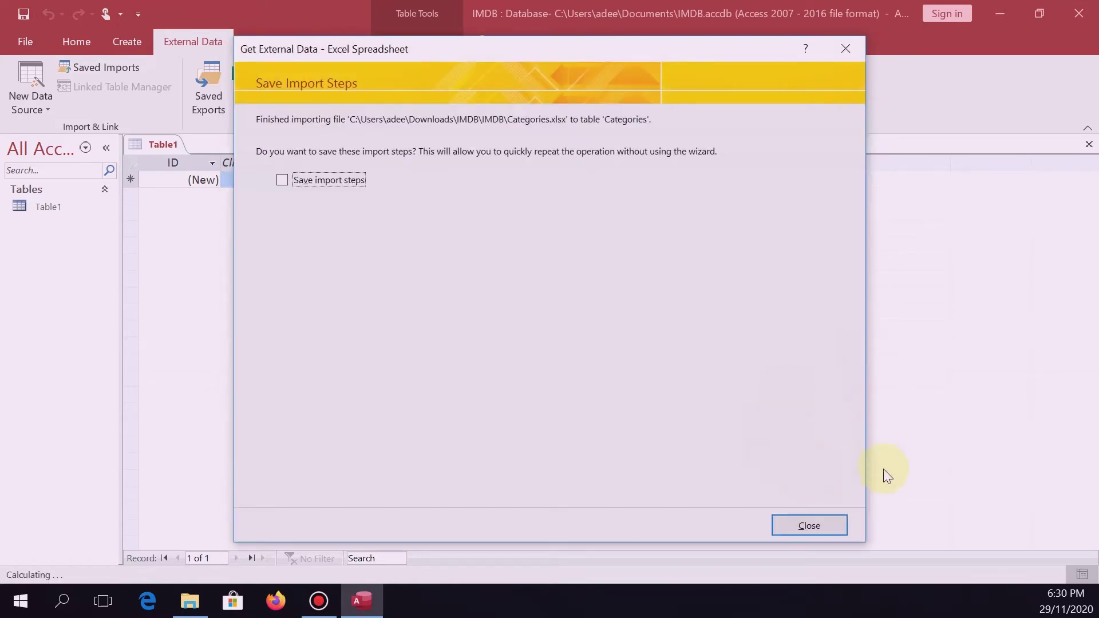
click(826, 525)
click(56, 207)
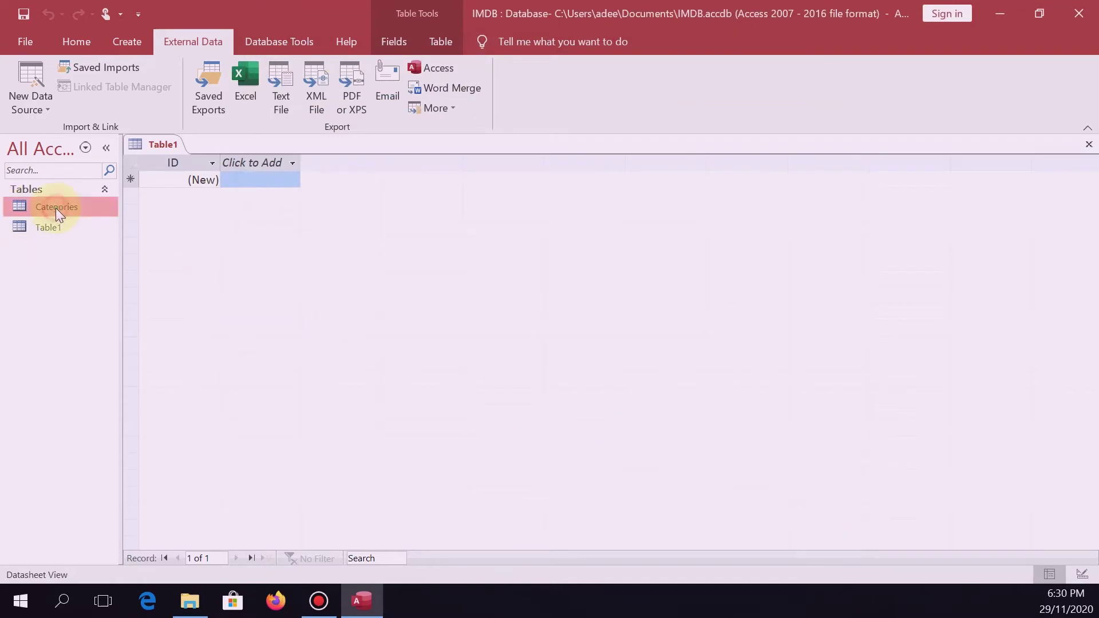
double_click(56, 207)
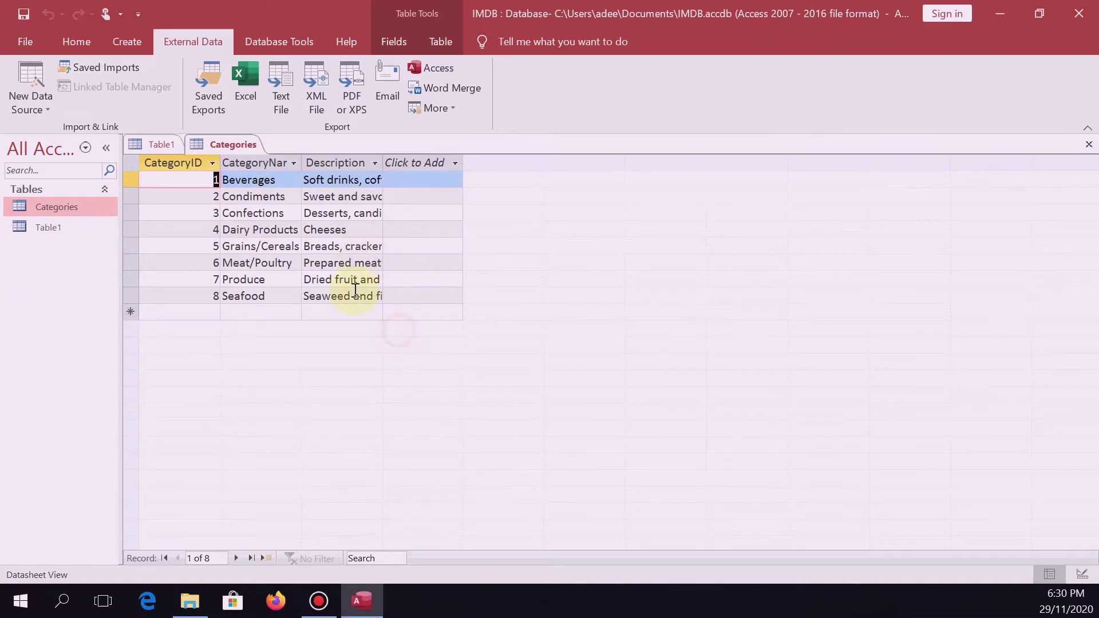
Open the Categories Excel worksheet from File Explorer, enable editing, and fit columns A and B to their contents.
click(190, 601)
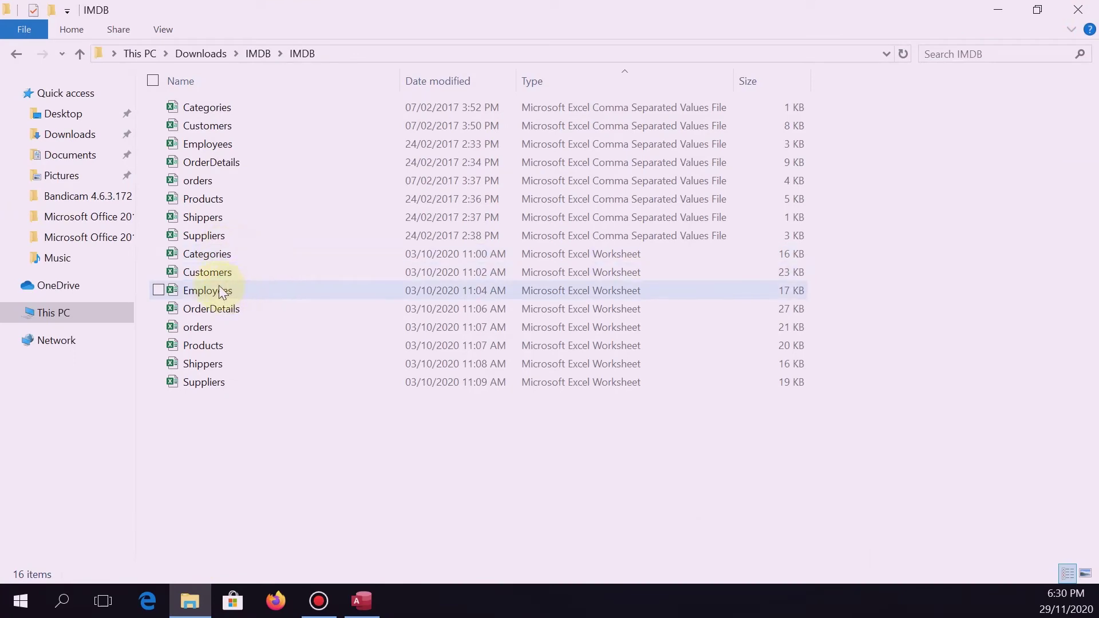
double_click(228, 254)
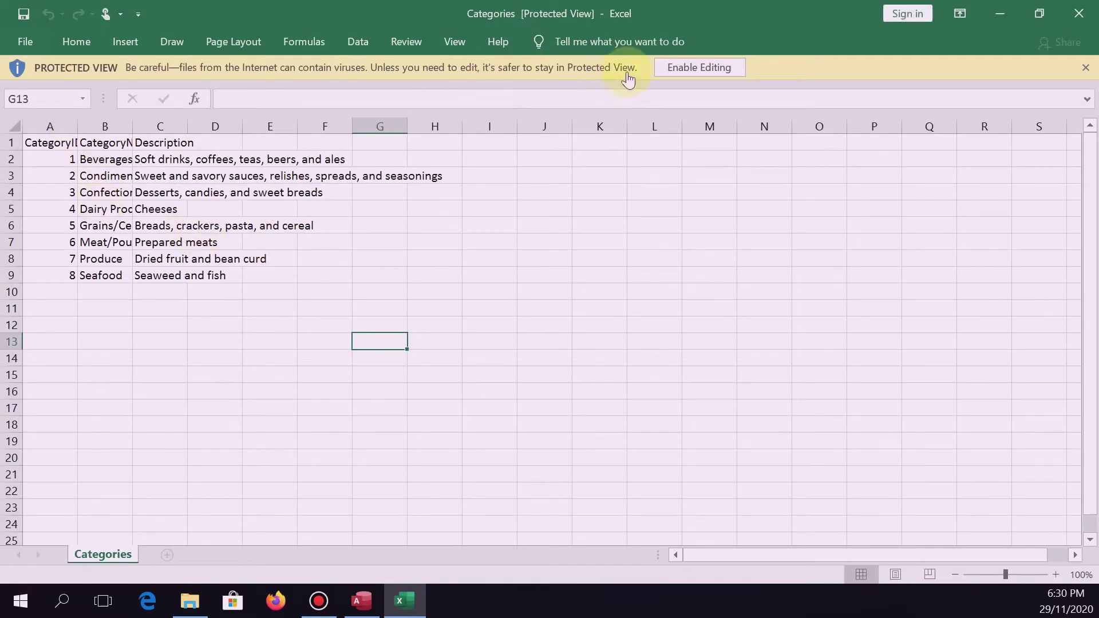
click(671, 67)
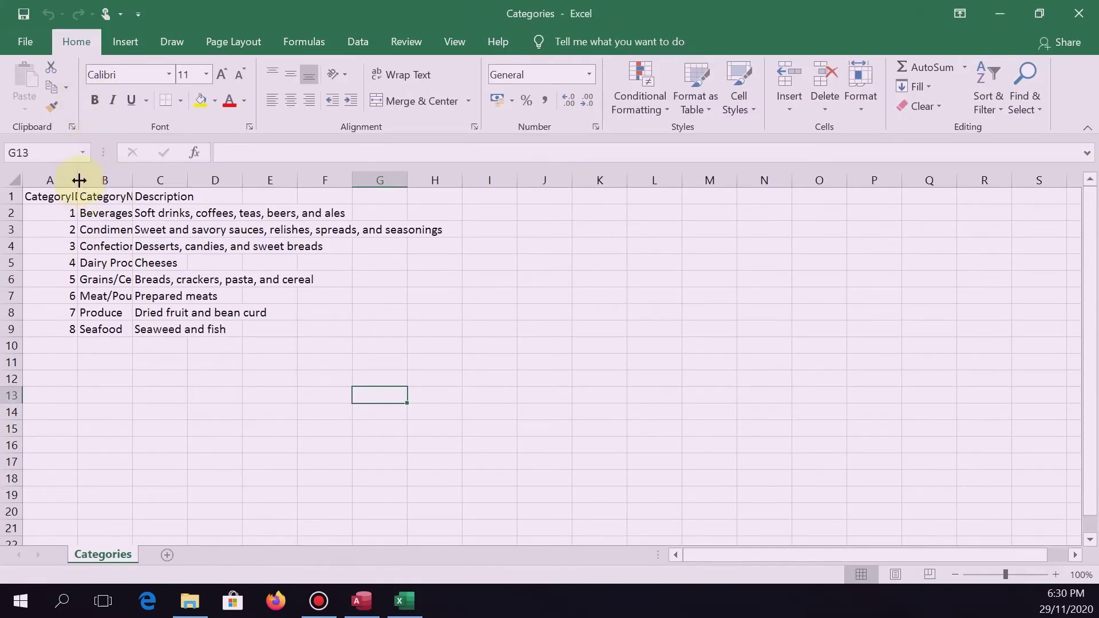
double_click(79, 181)
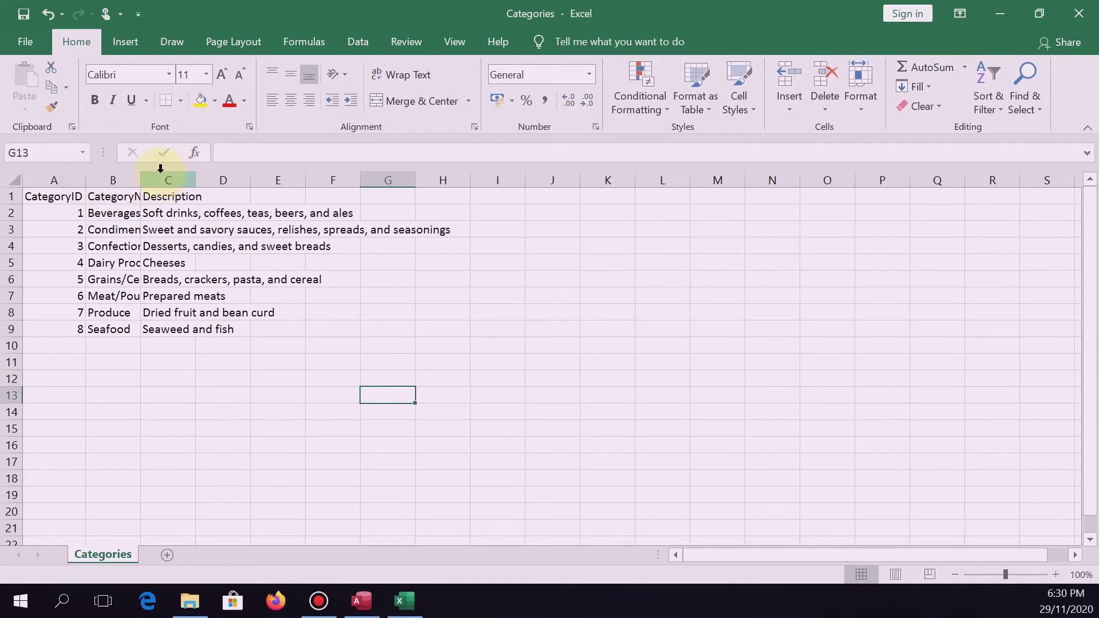
double_click(140, 178)
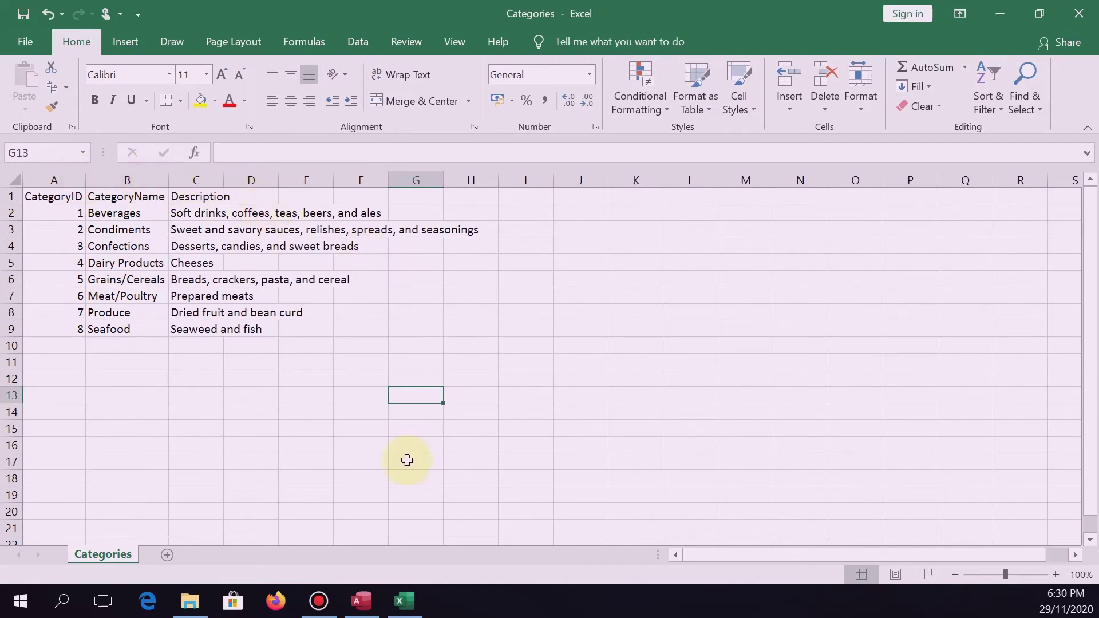
Compare the Access Categories table with the Excel data, and close the workbook without saving.
click(362, 601)
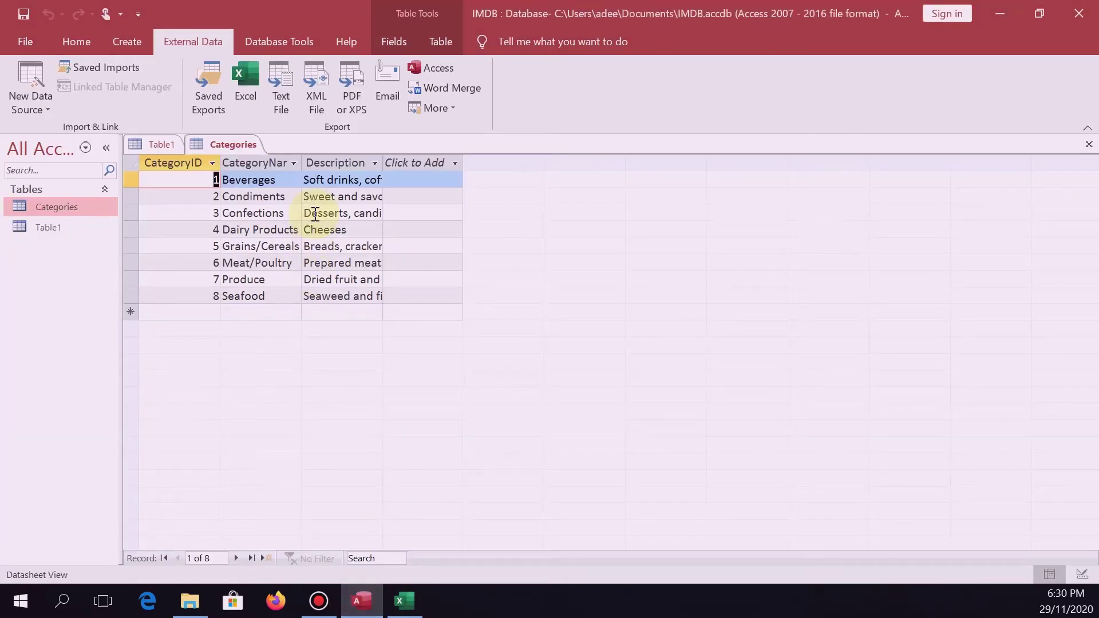
click(404, 601)
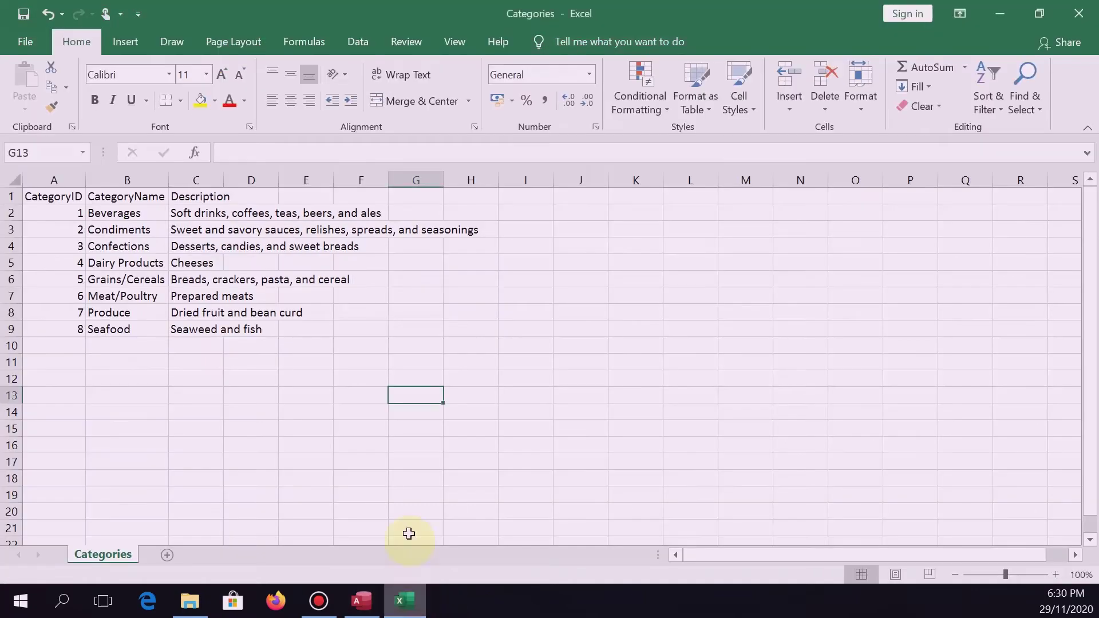
click(1079, 13)
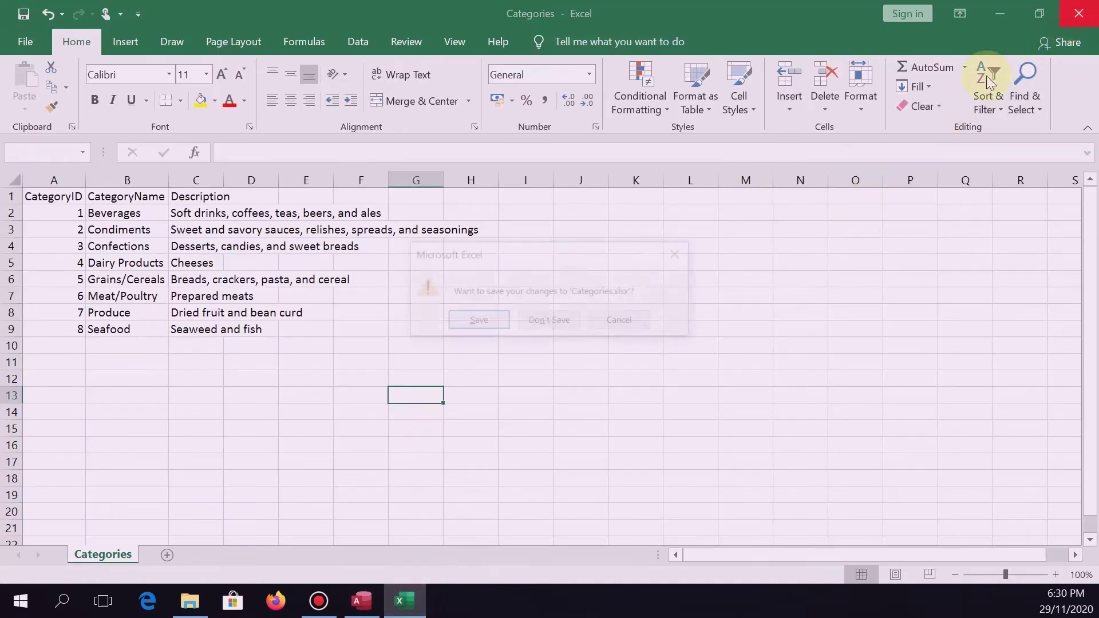
click(526, 321)
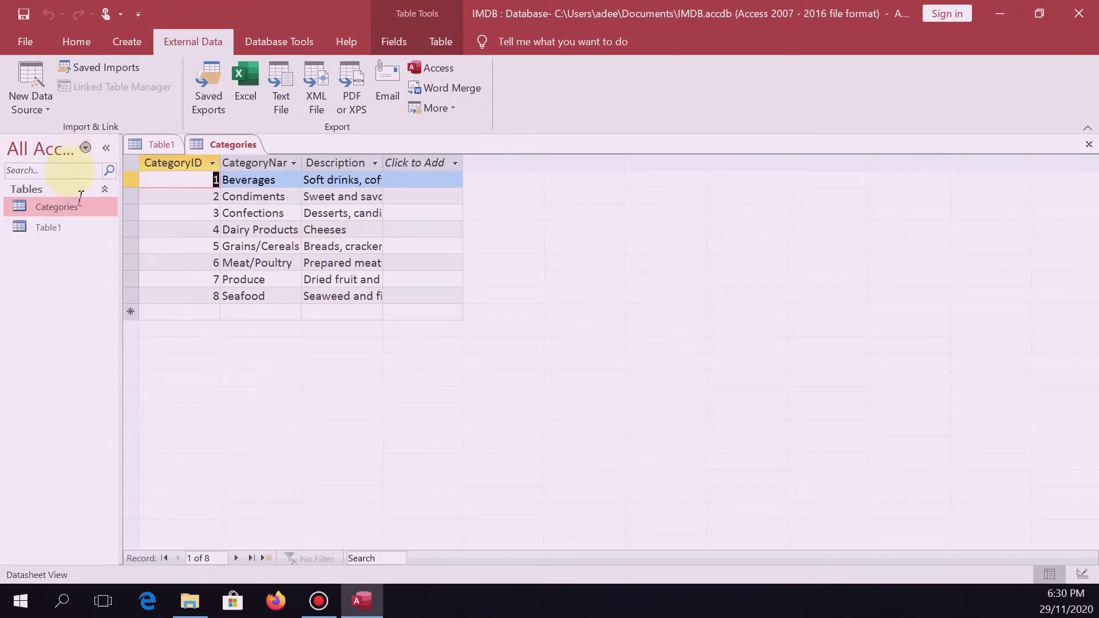
Locate the Customers Excel worksheet in File Explorer, and switch back to Access.
click(190, 602)
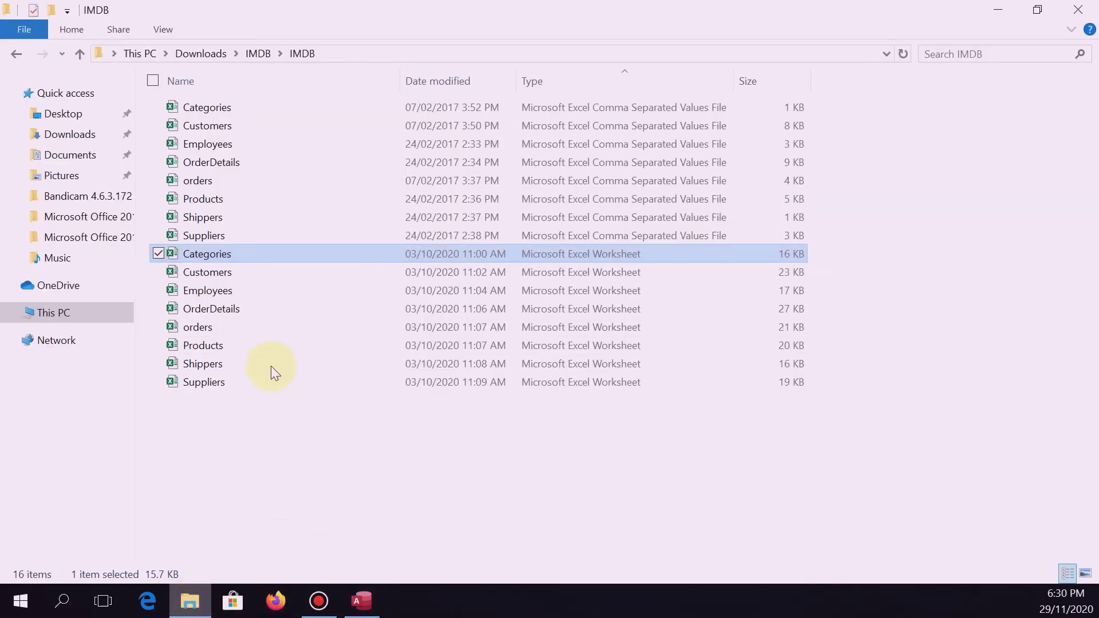
click(213, 274)
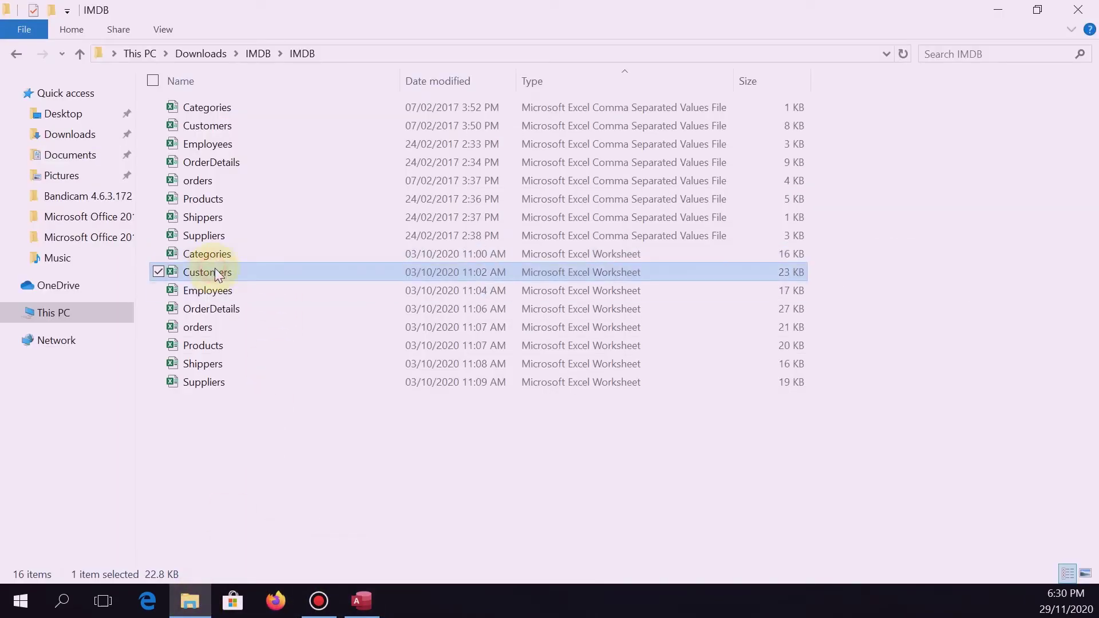
click(367, 603)
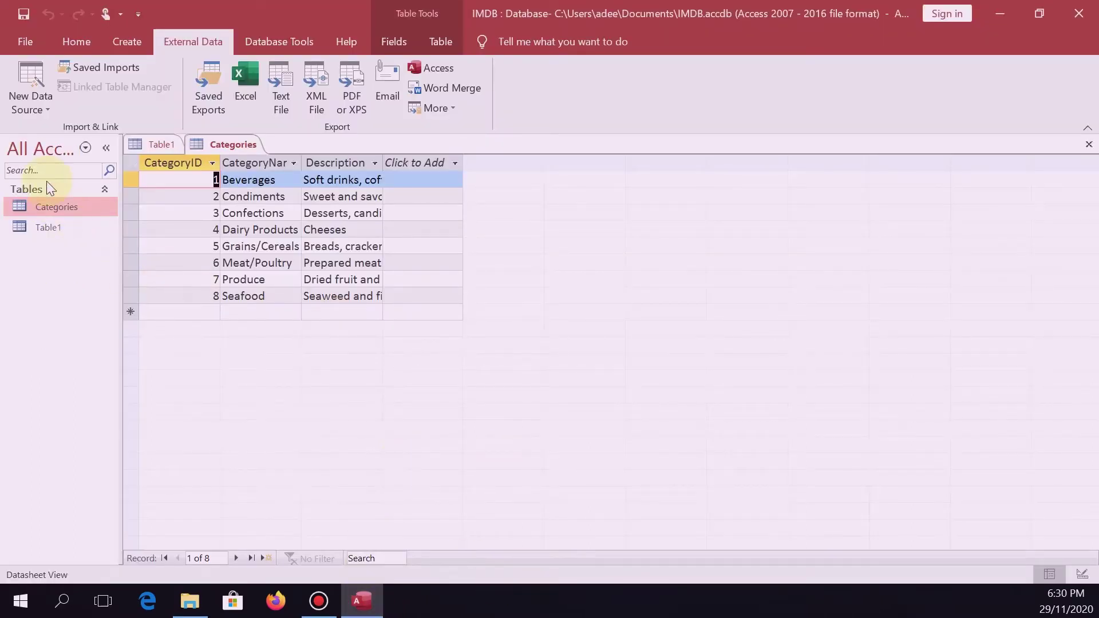
Start another Excel import and choose Customers.xlsx as the source for a new table in the current database.
click(33, 105)
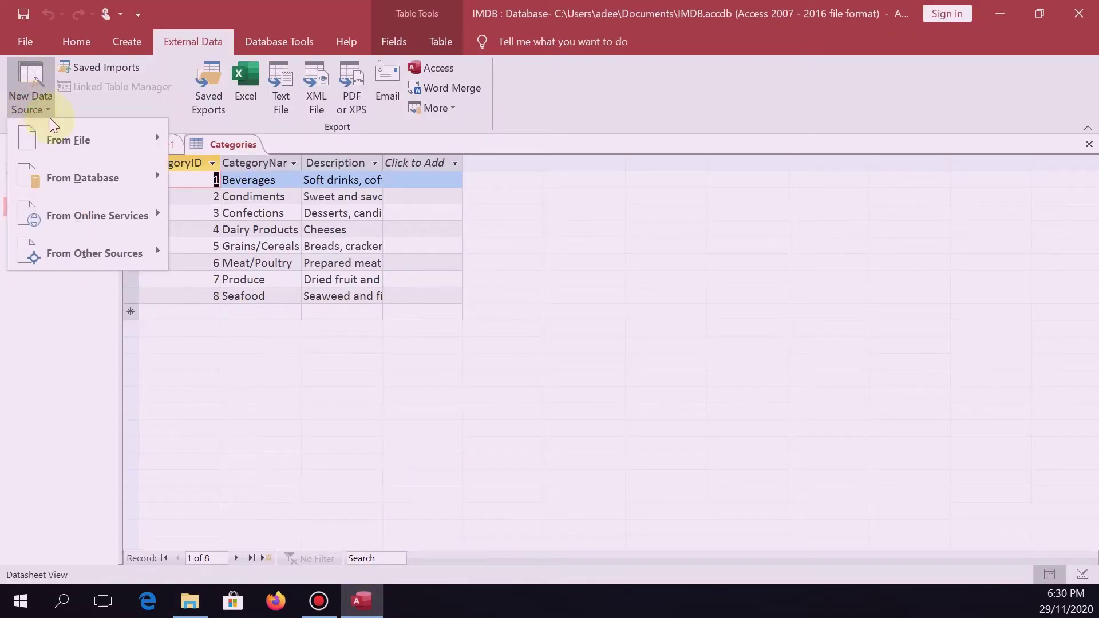
mouse_move(73, 137)
click(195, 145)
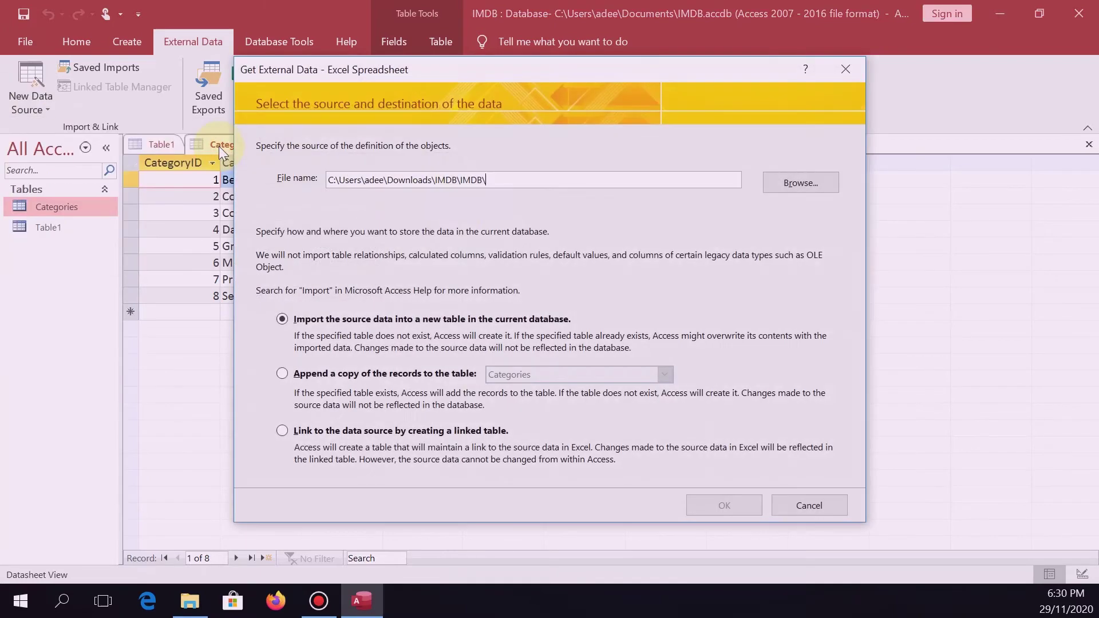
click(800, 182)
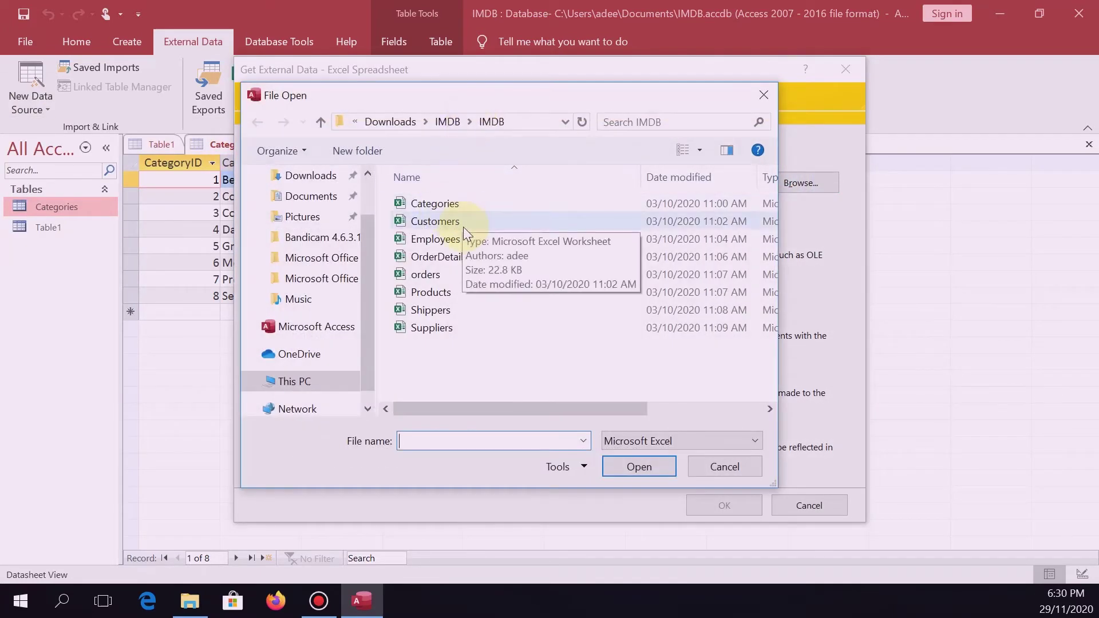
double_click(443, 223)
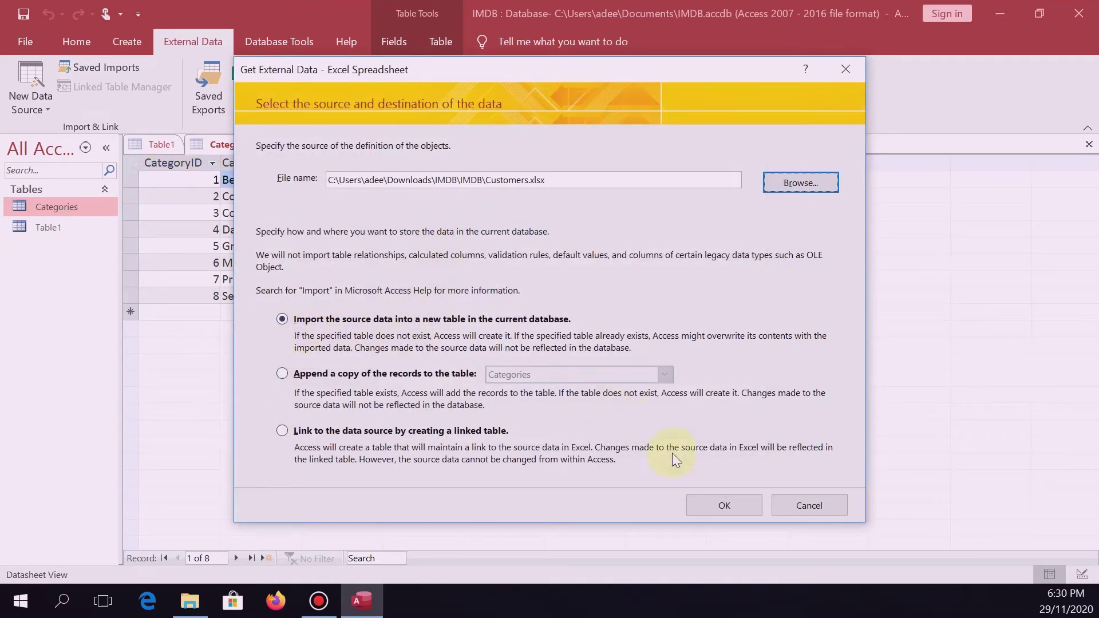
click(725, 506)
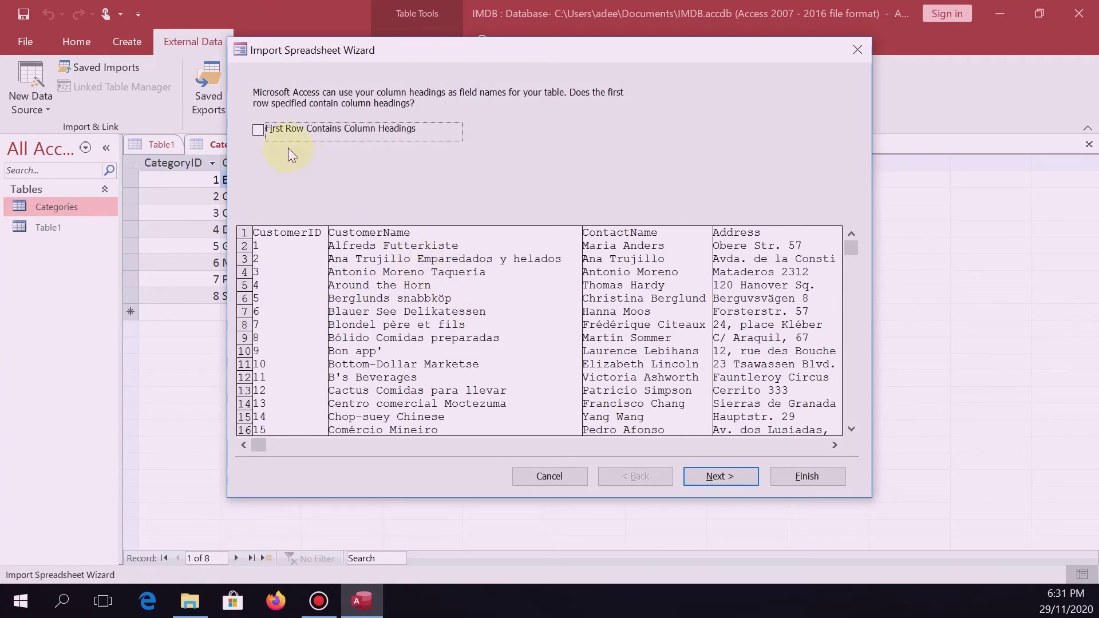
Import the Customers worksheet with first-row column headings and CustomerID as primary key into the Customers table, without saving the import steps.
click(258, 129)
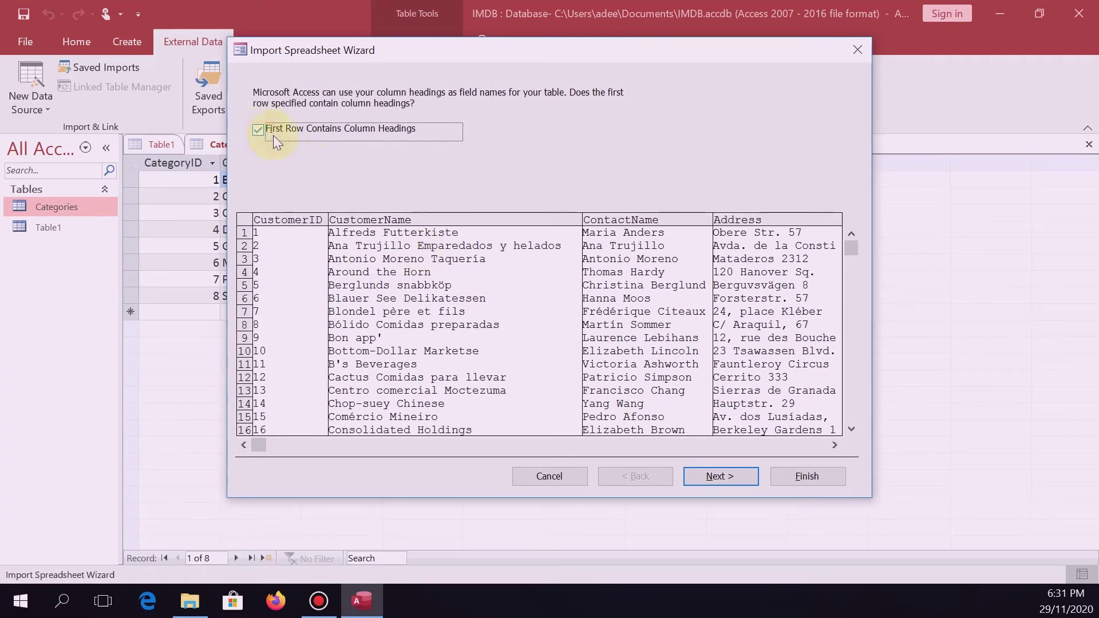
click(727, 473)
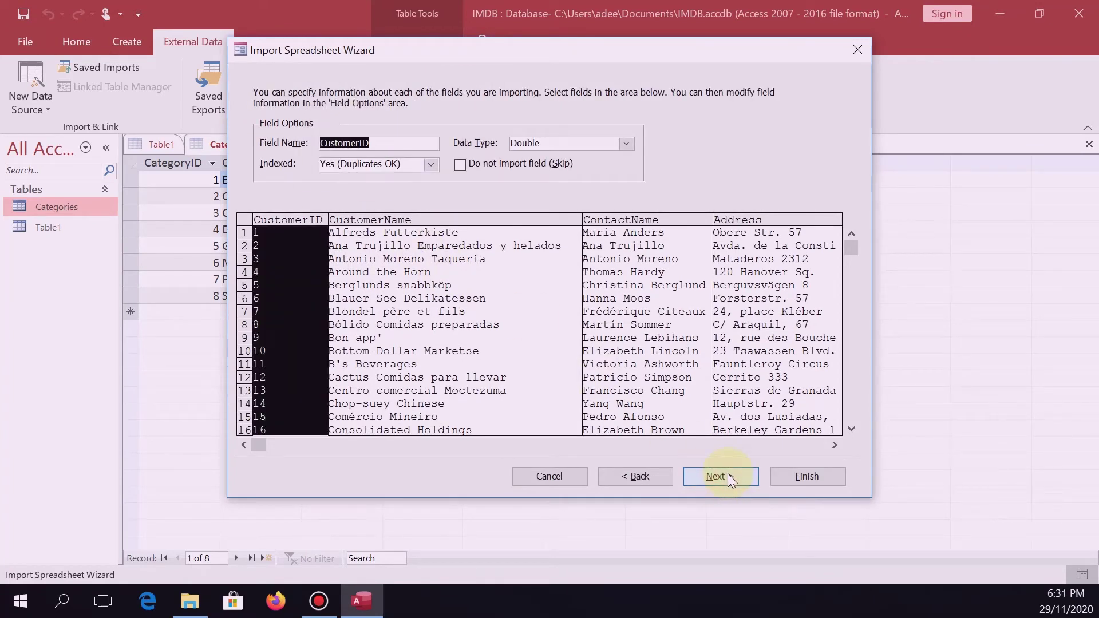
click(727, 473)
click(444, 155)
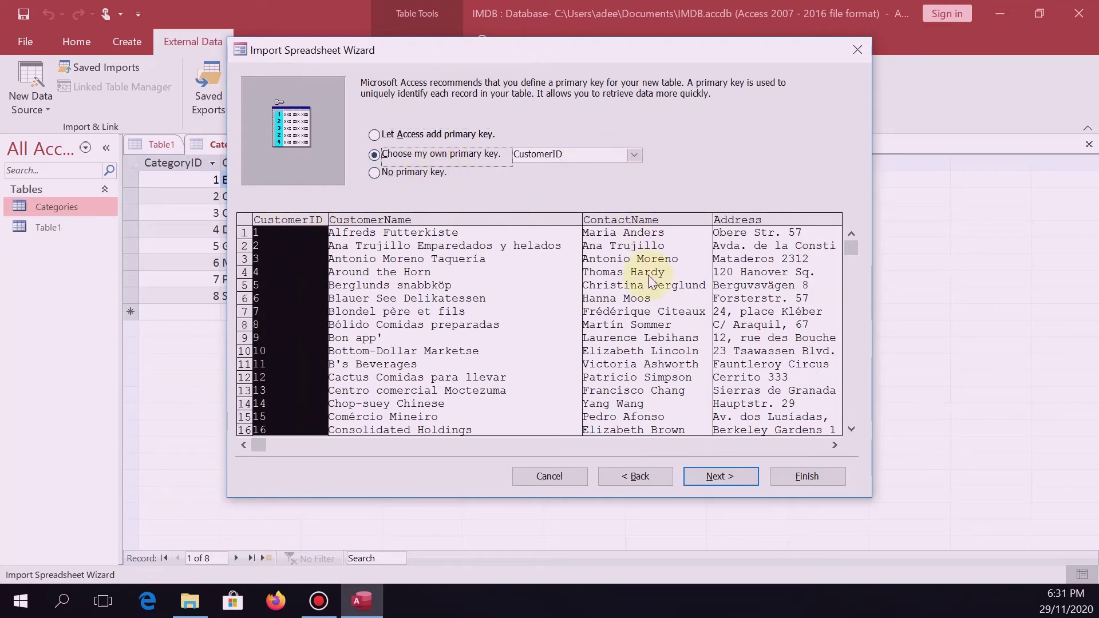
click(721, 475)
click(789, 477)
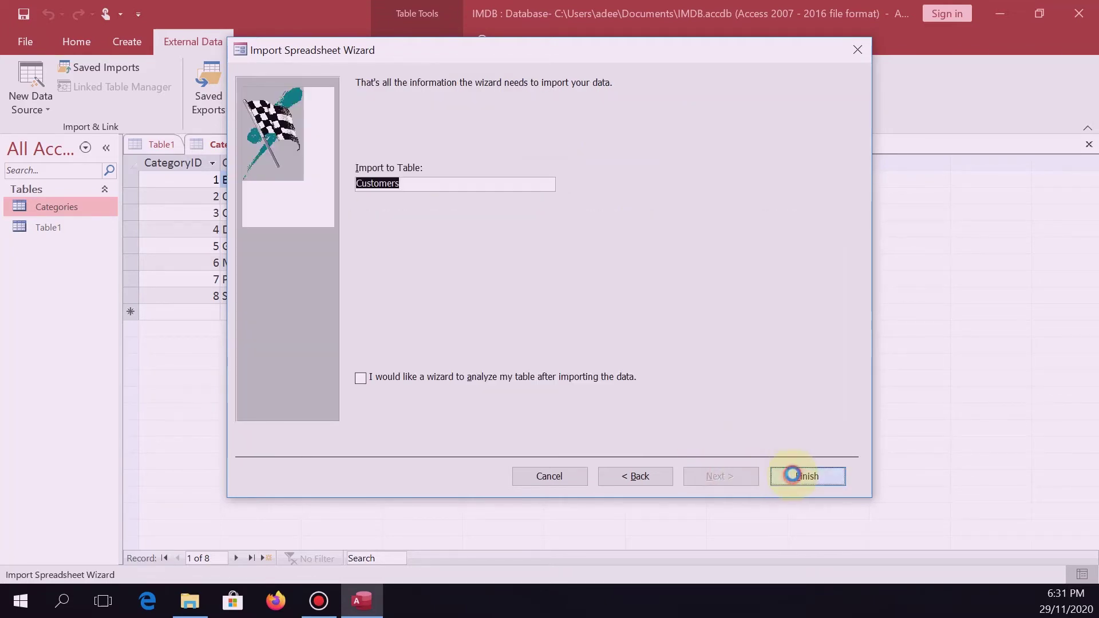
click(817, 525)
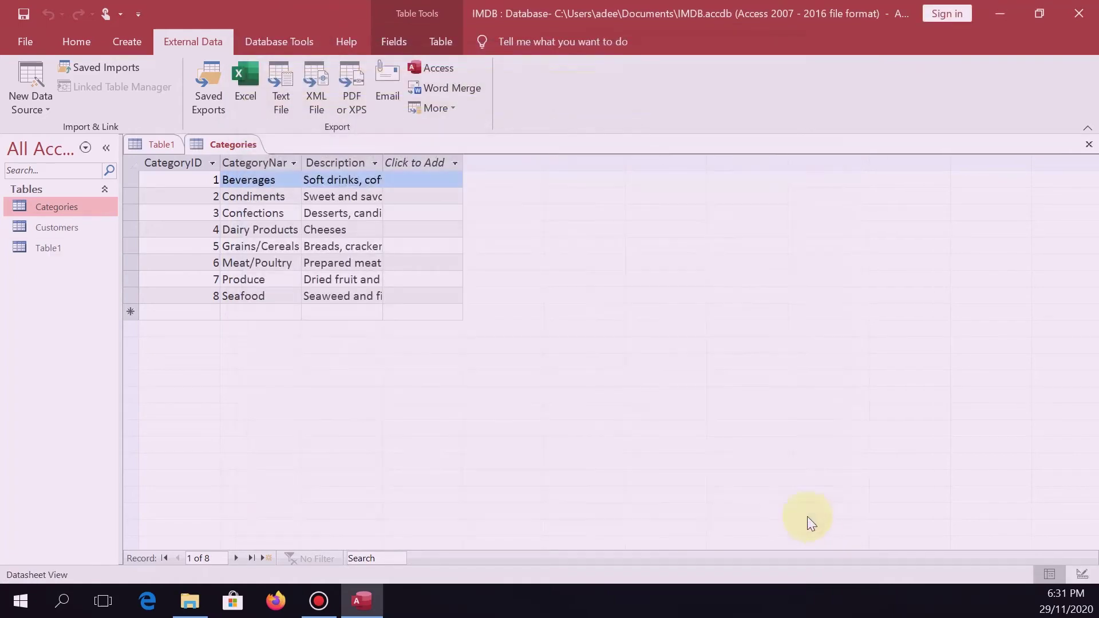
Open the imported Customers table and look through its records from first to last.
click(30, 229)
double_click(30, 227)
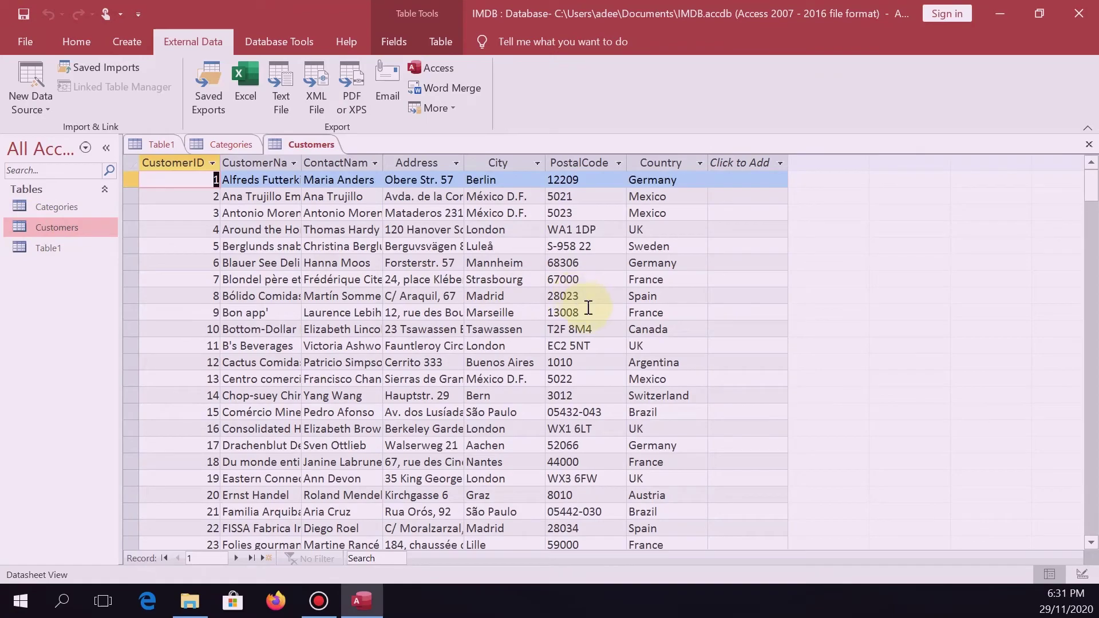
scroll(458, 321, down, 15)
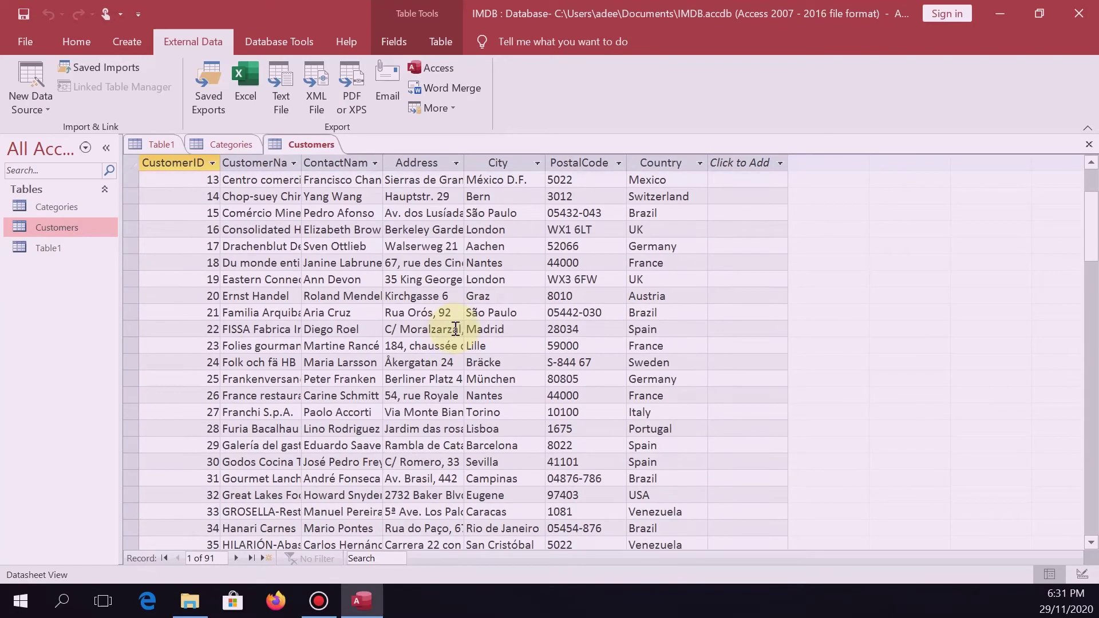
scroll(426, 361, down, 12)
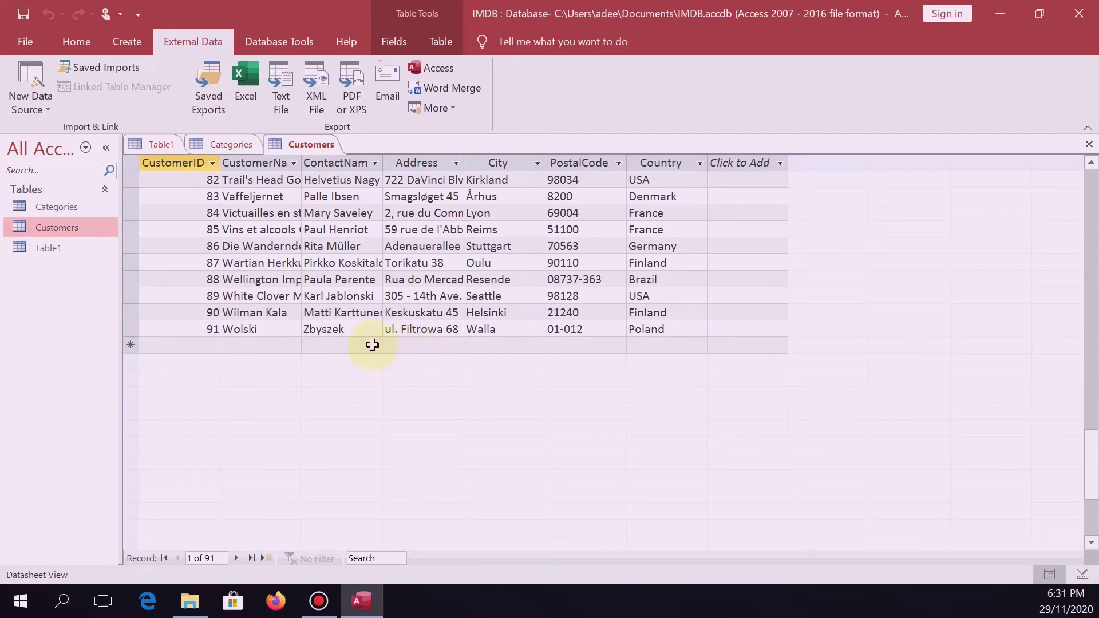
scroll(411, 342, up, 1)
scroll(412, 338, up, 19)
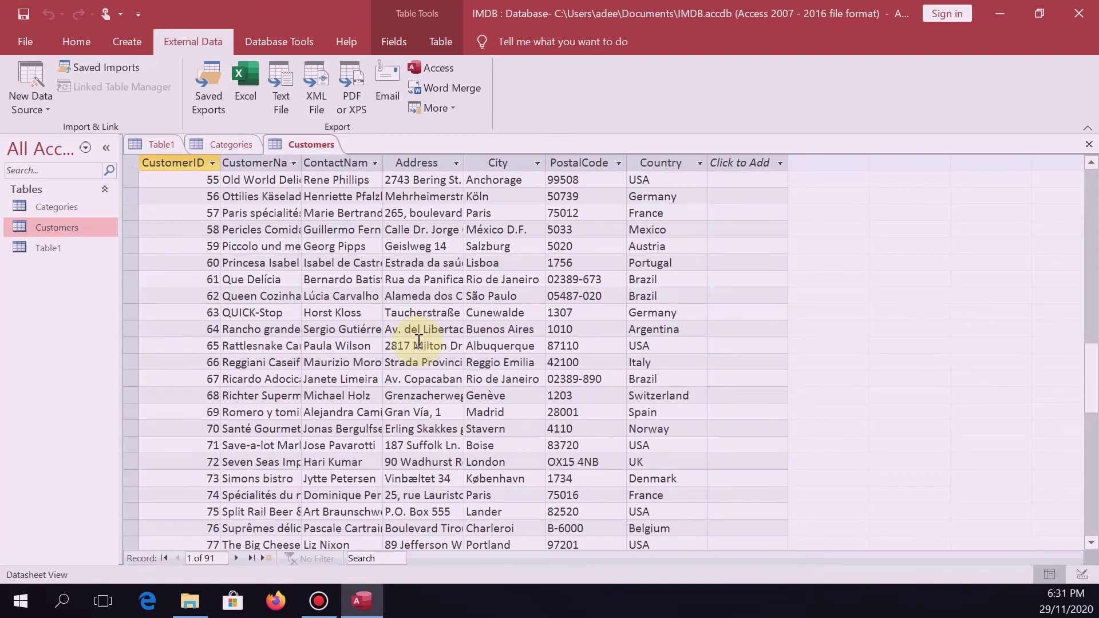
scroll(417, 331, up, 7)
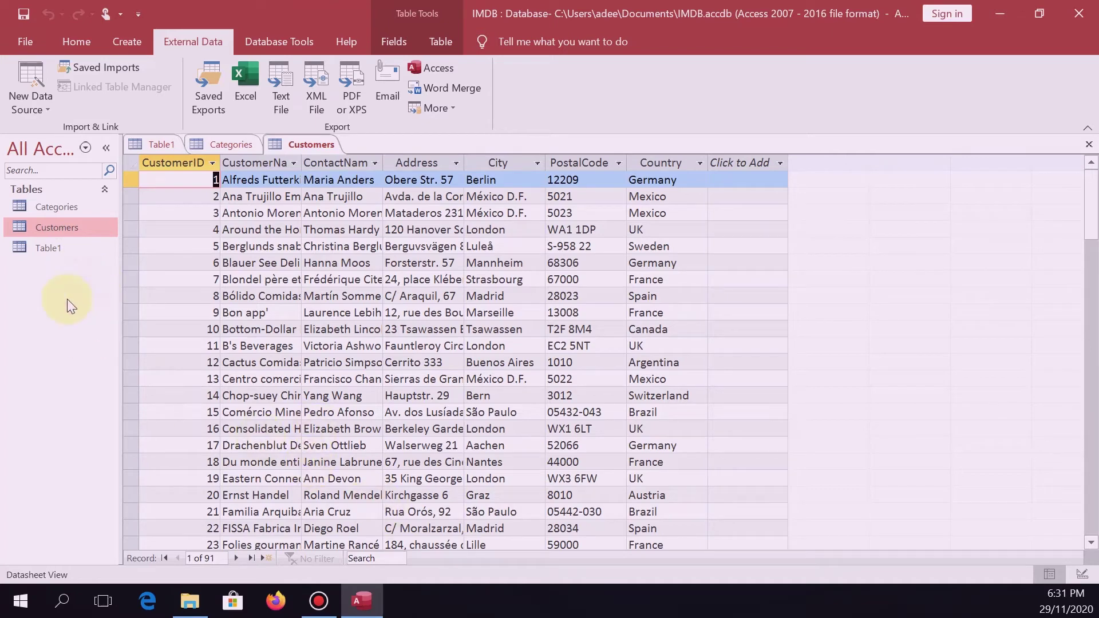
Start another Excel import with Employees.xlsx as the source for a new table in the current database.
click(26, 97)
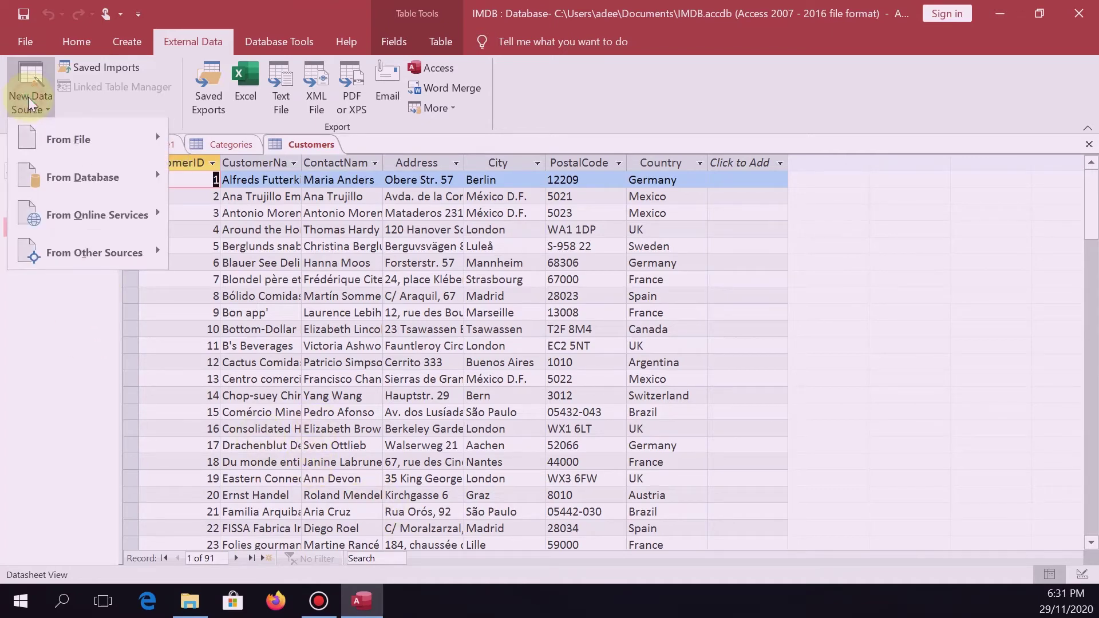
mouse_move(81, 143)
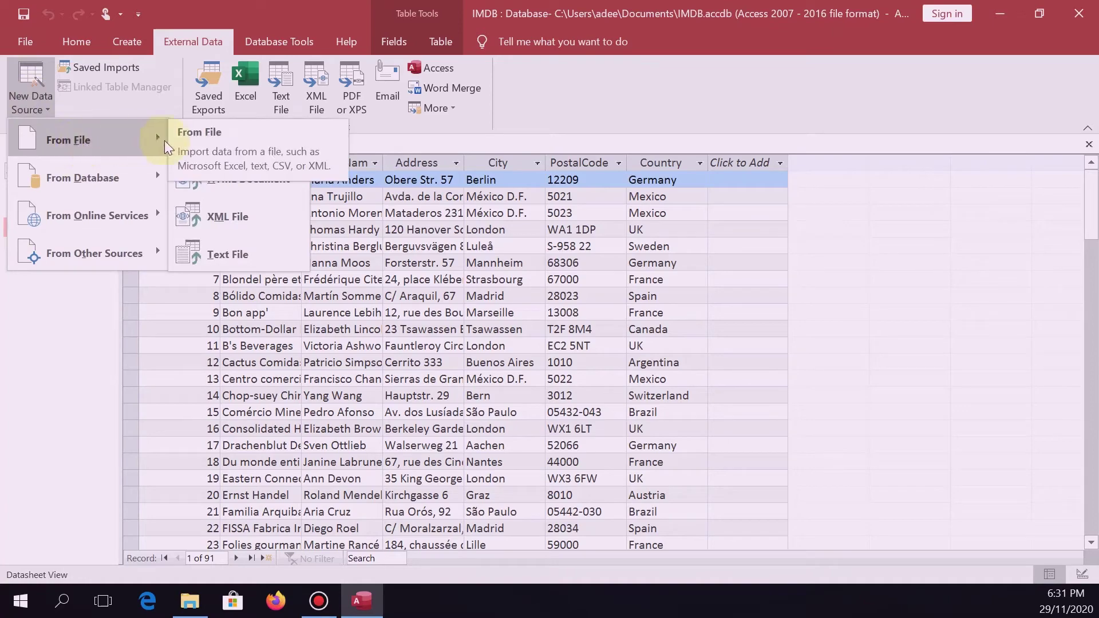
click(236, 141)
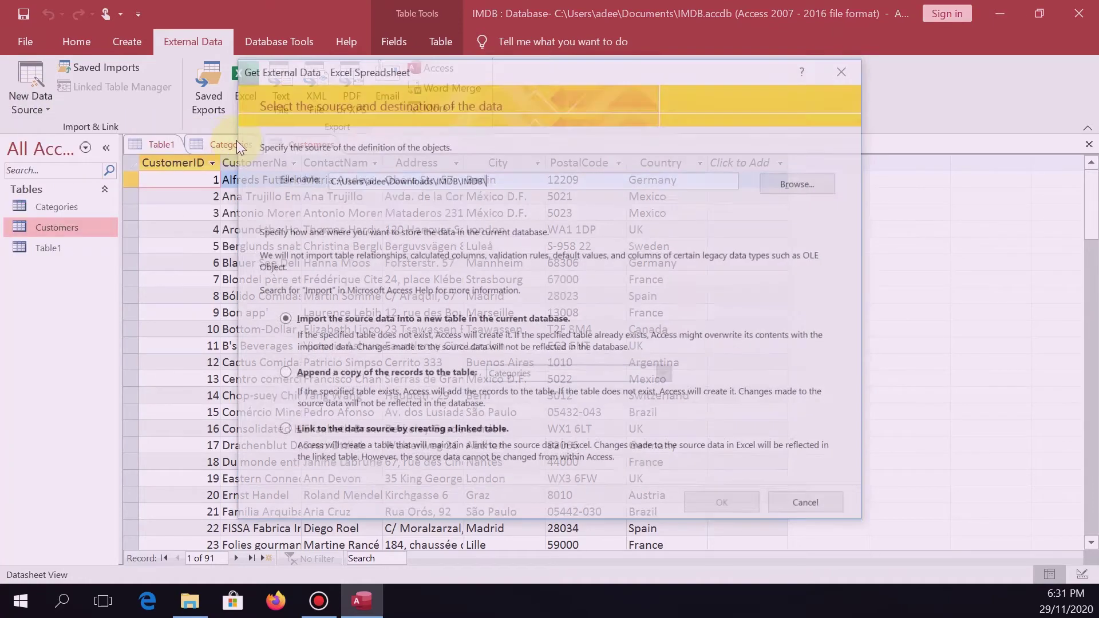
click(791, 183)
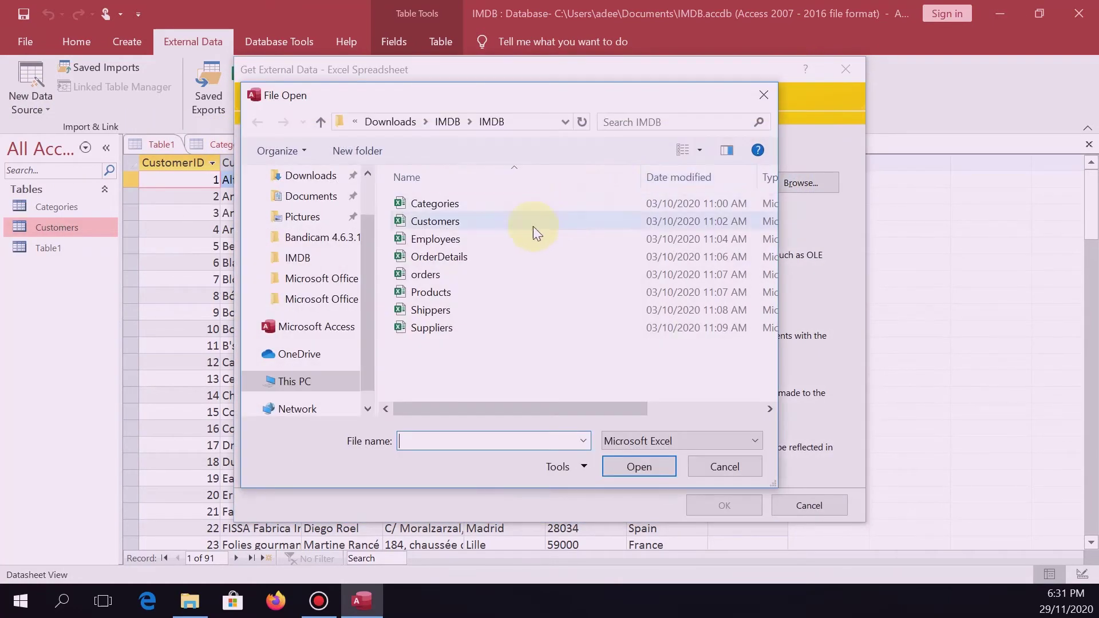
double_click(437, 239)
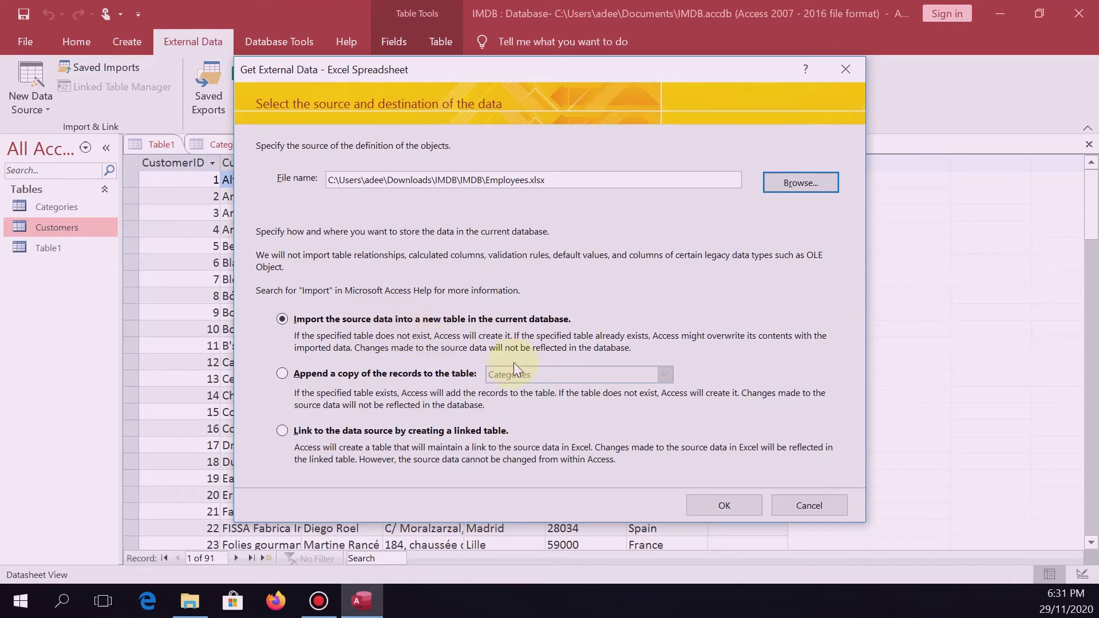
click(723, 512)
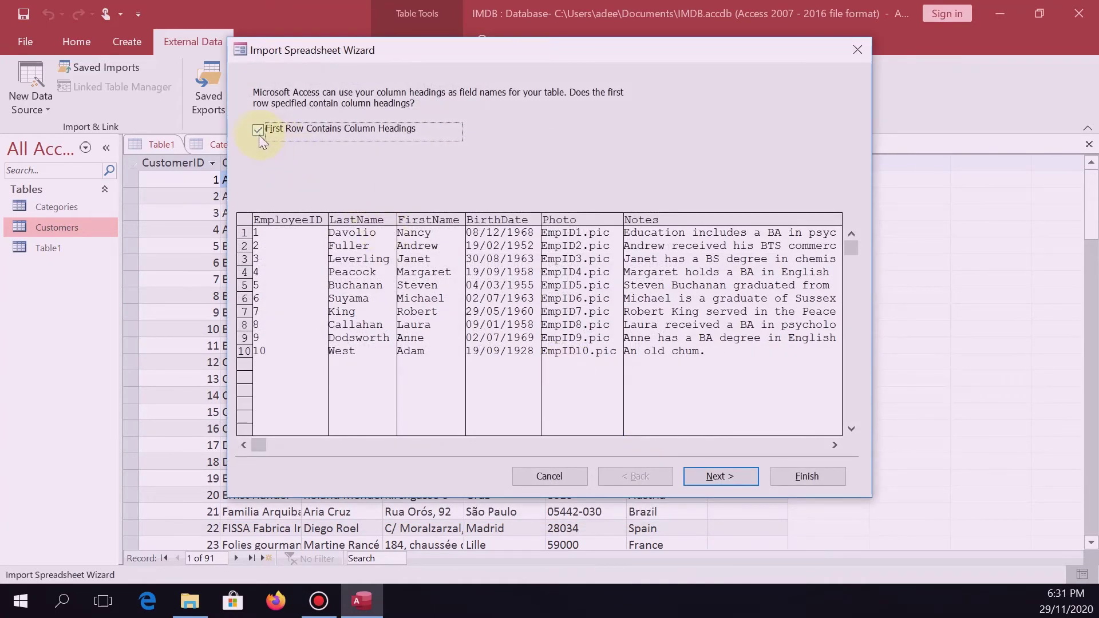
Import the worksheet into the Employees table with first-row headings and EmployeeID as primary key, without saving the import steps, and open the table.
click(731, 483)
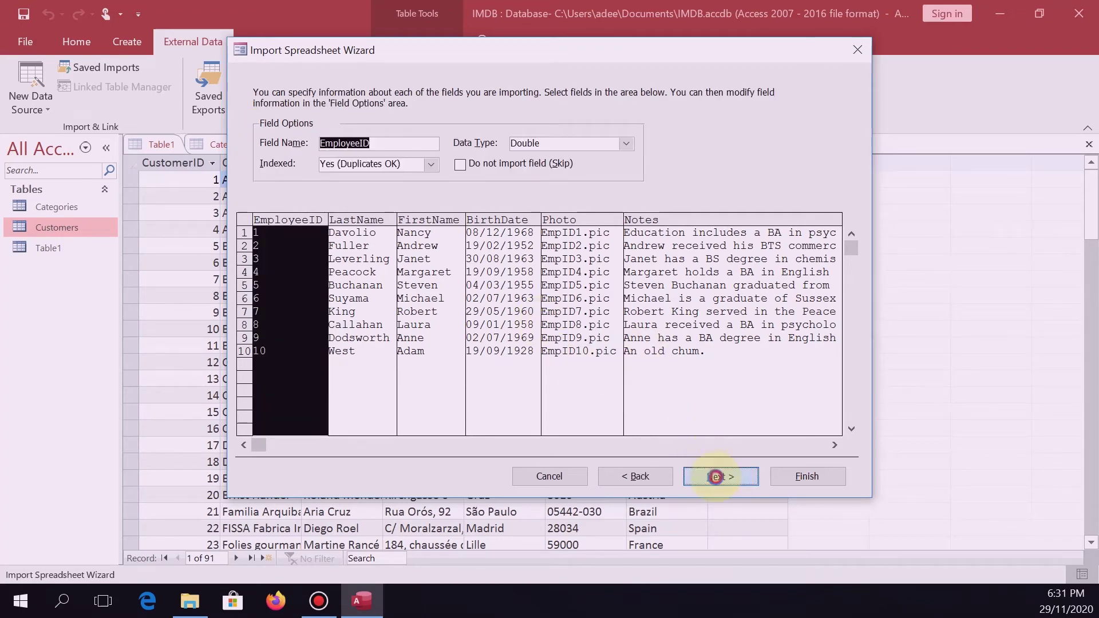
click(716, 477)
click(446, 158)
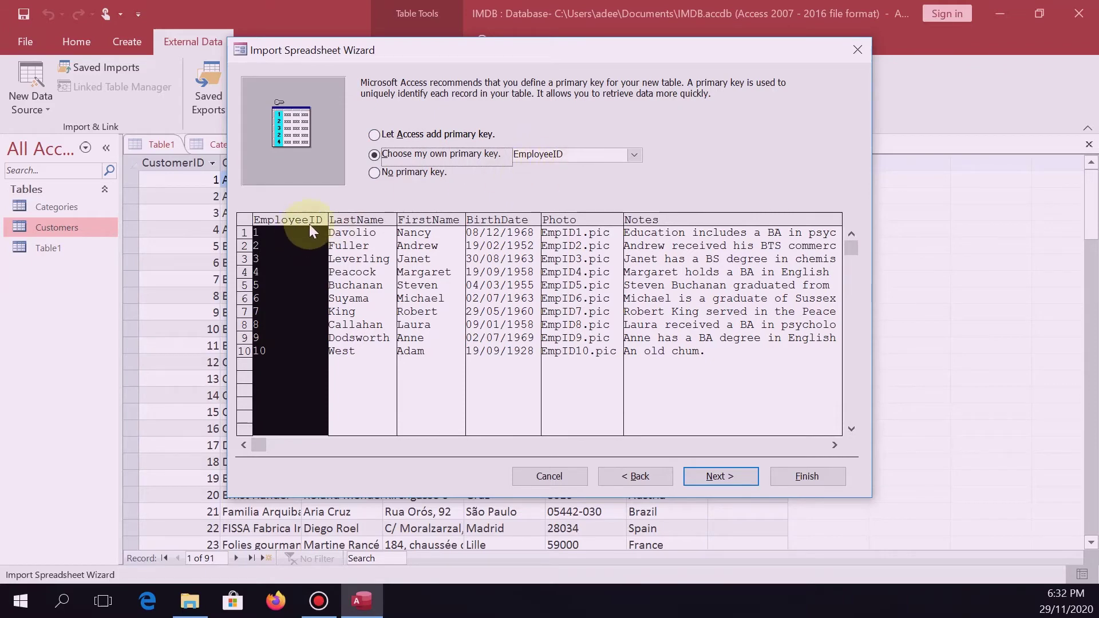
click(739, 478)
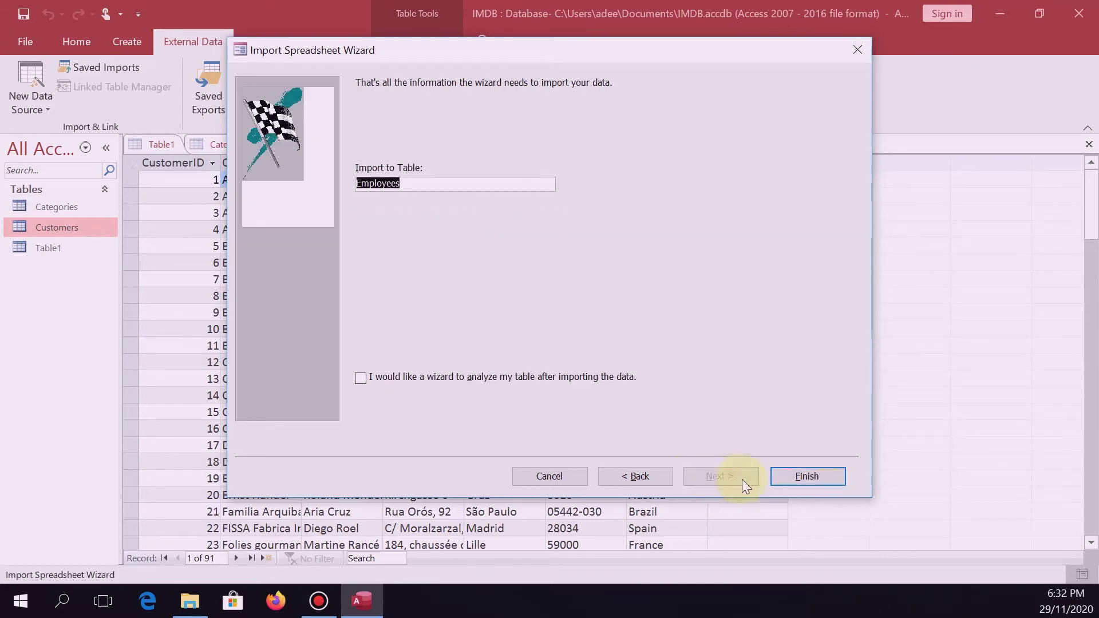
click(804, 475)
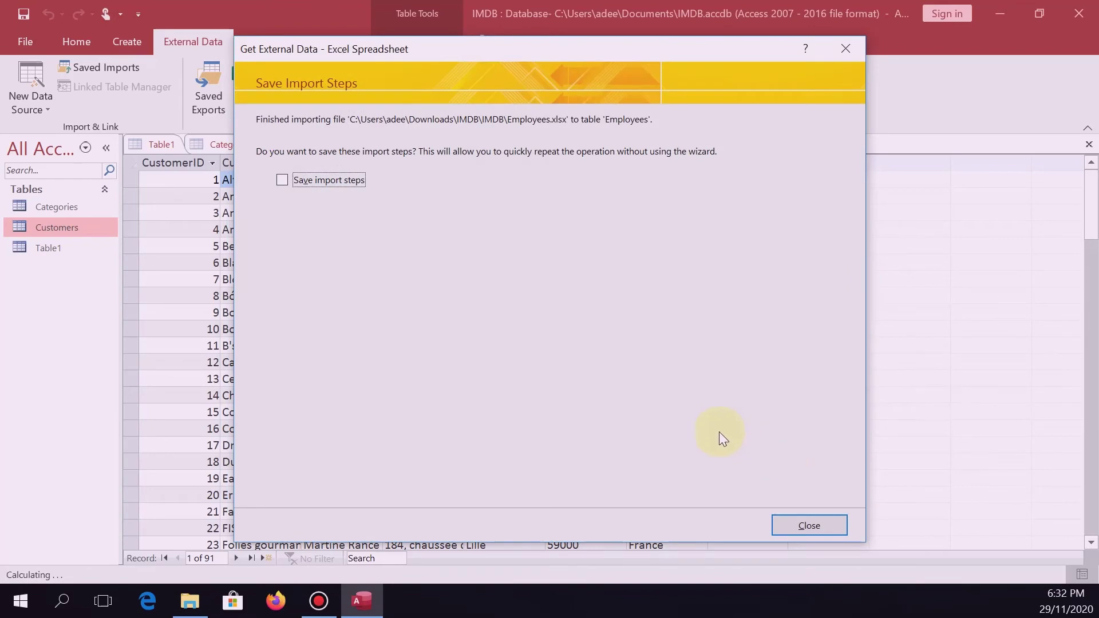
click(820, 524)
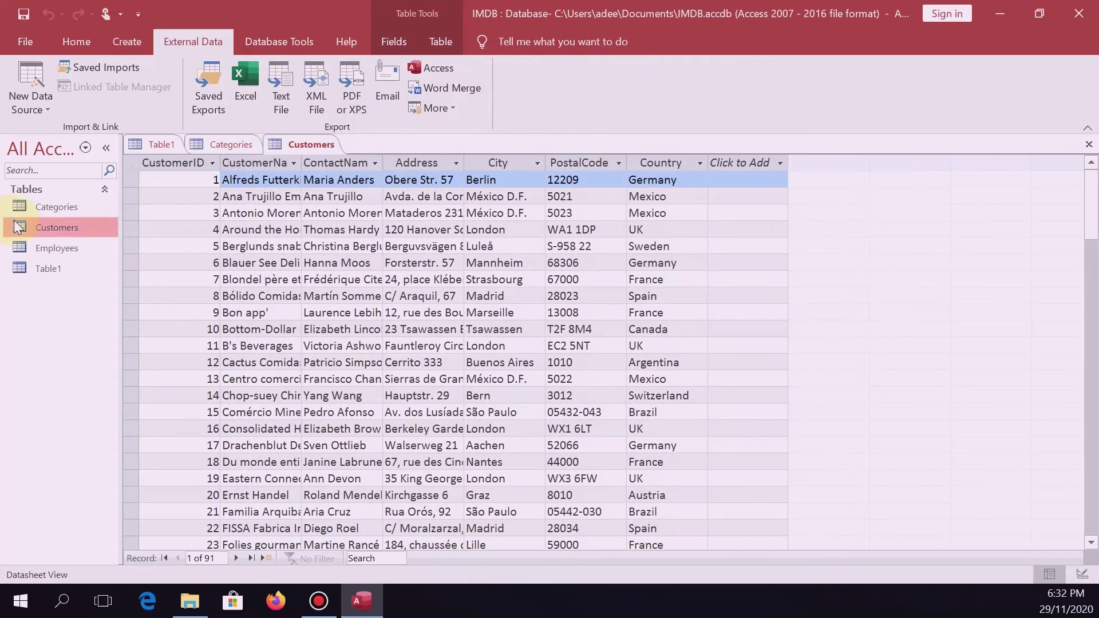
double_click(48, 247)
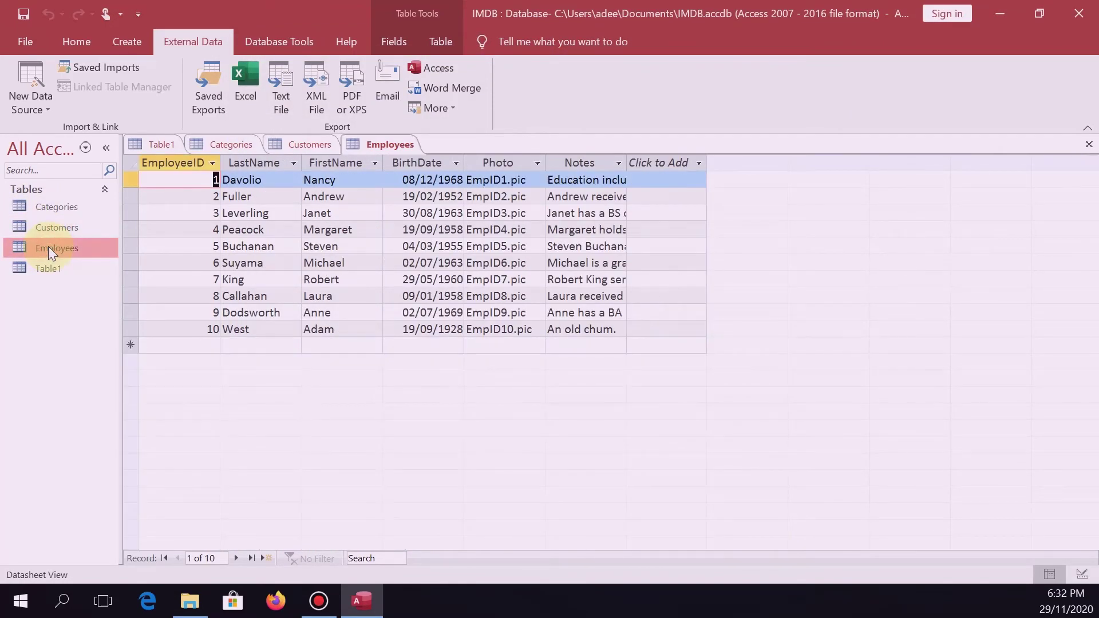
Start an Excel import with OrderDetails.xlsx as the source for a new table in the current database.
click(29, 91)
mouse_move(72, 139)
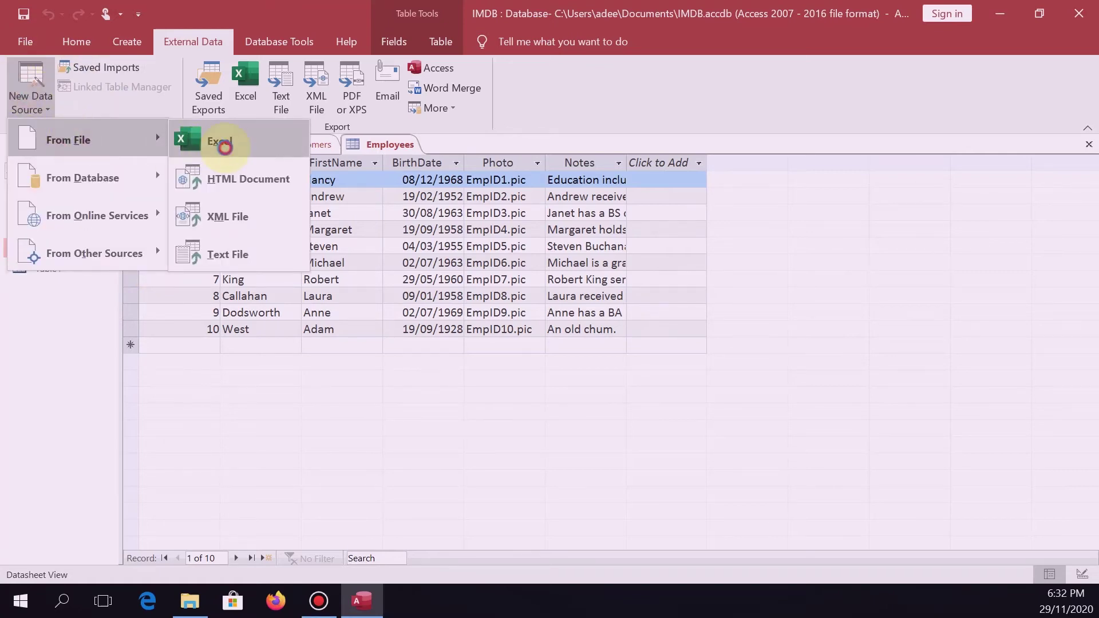
click(222, 144)
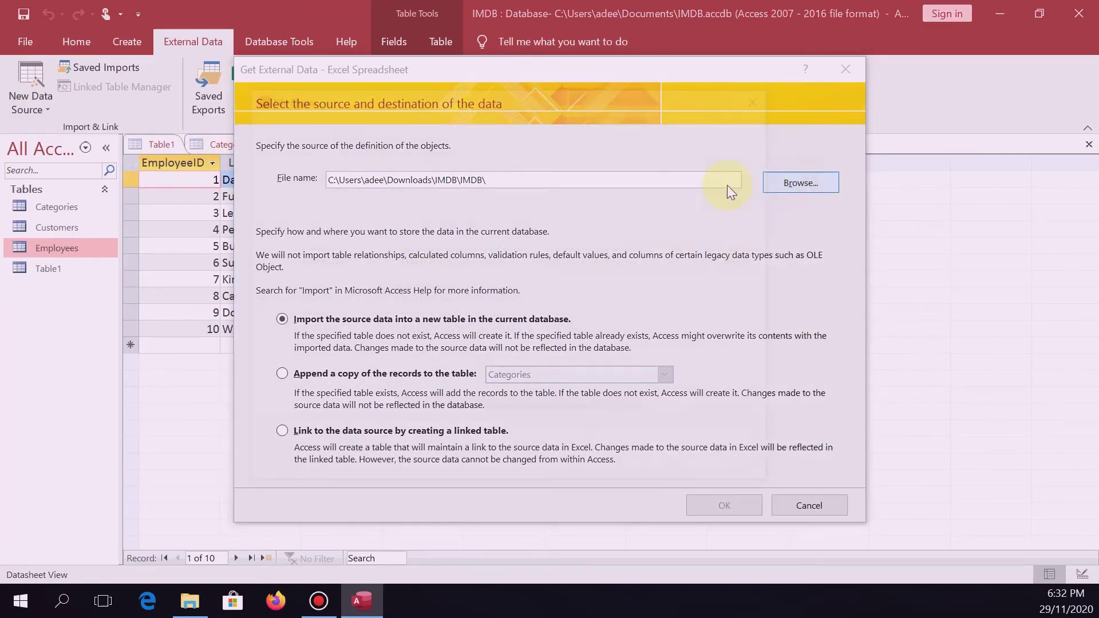
click(801, 183)
click(432, 257)
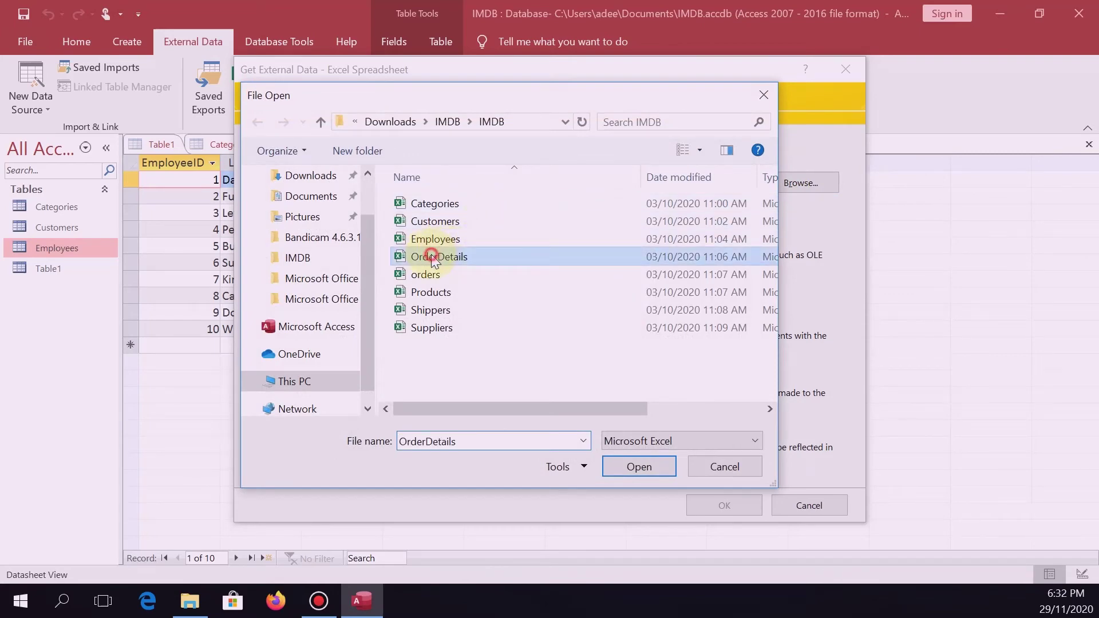
double_click(432, 258)
click(718, 497)
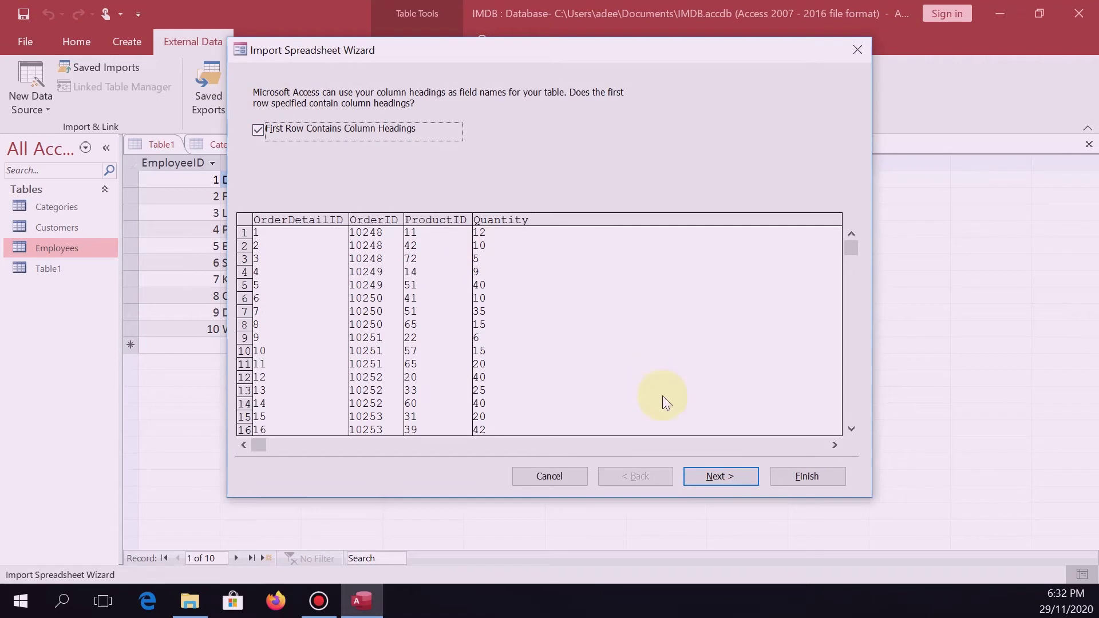
Import the worksheet into the OrderDetails table with first-row headings and OrderDetailID as primary key, without saving the import steps.
click(722, 481)
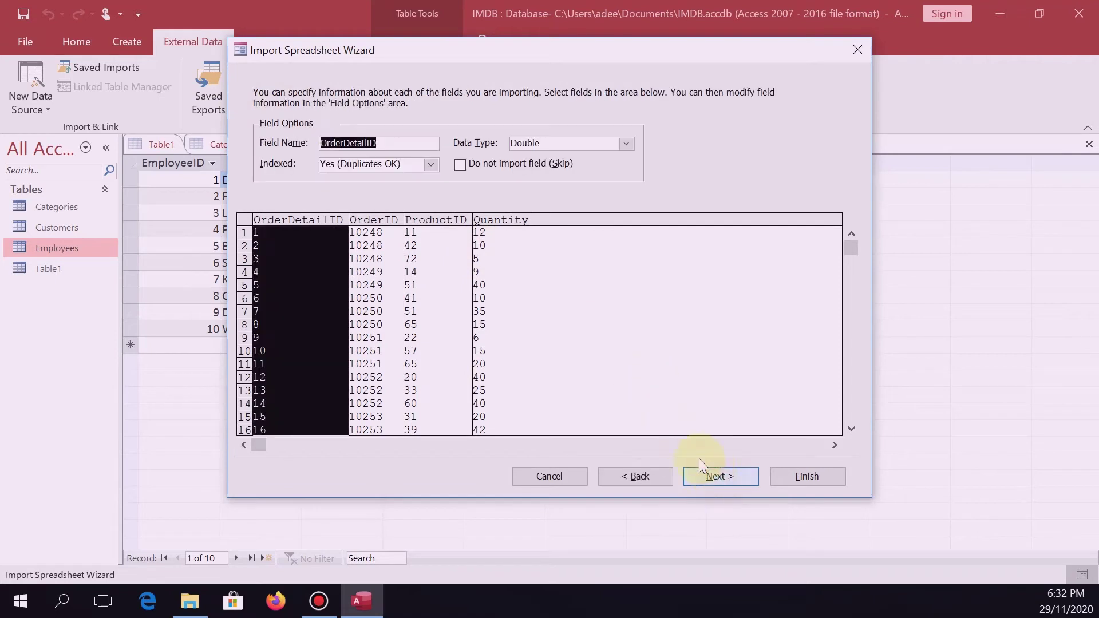
click(731, 483)
click(429, 162)
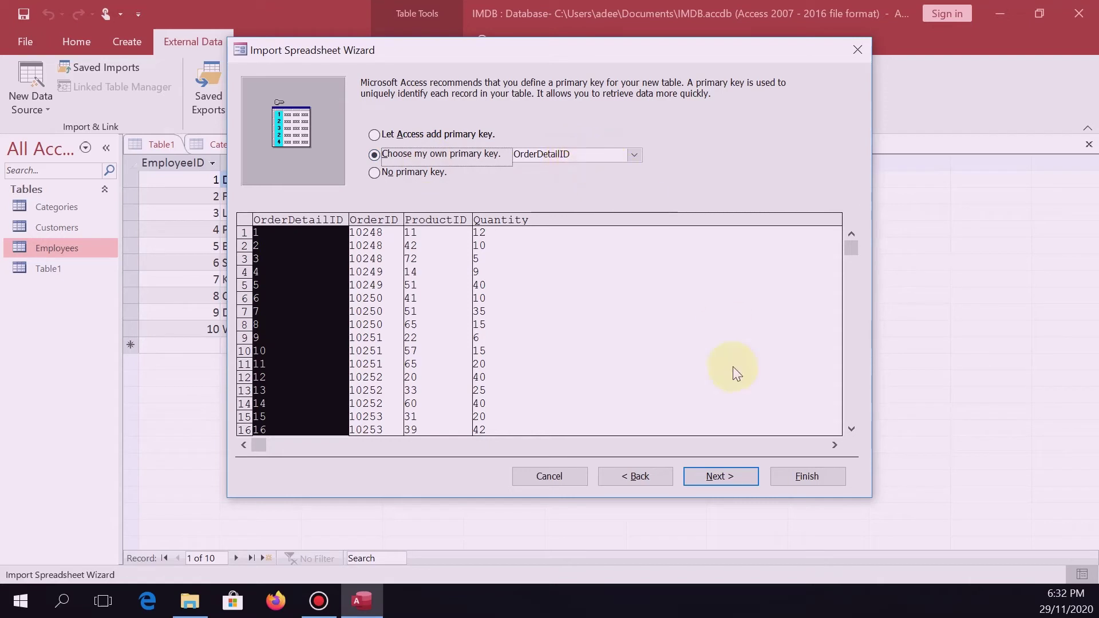
click(733, 472)
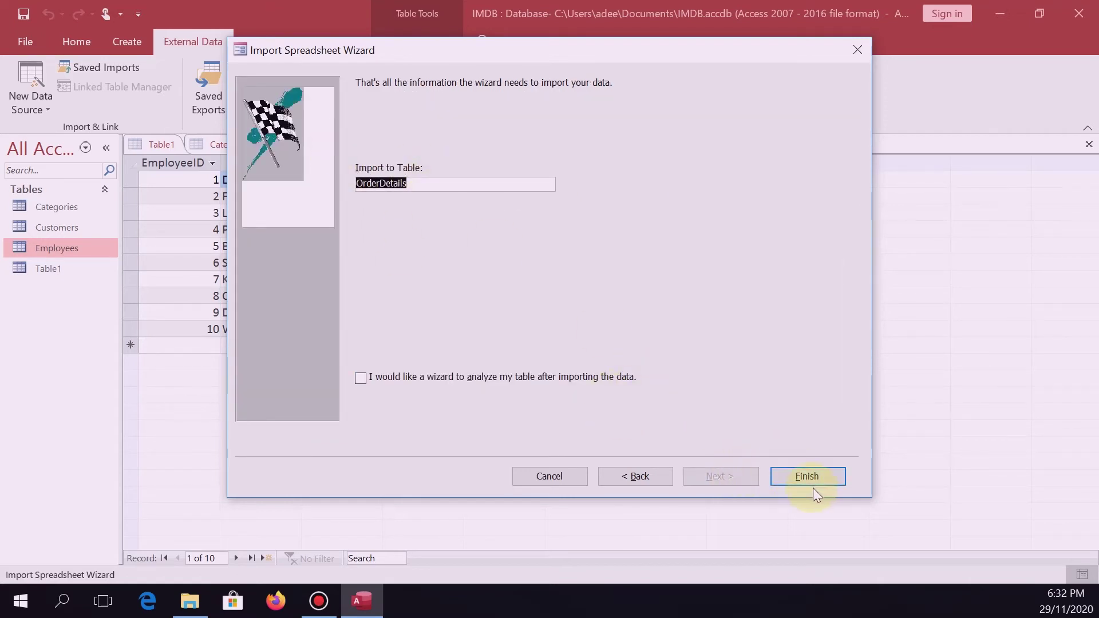
click(813, 476)
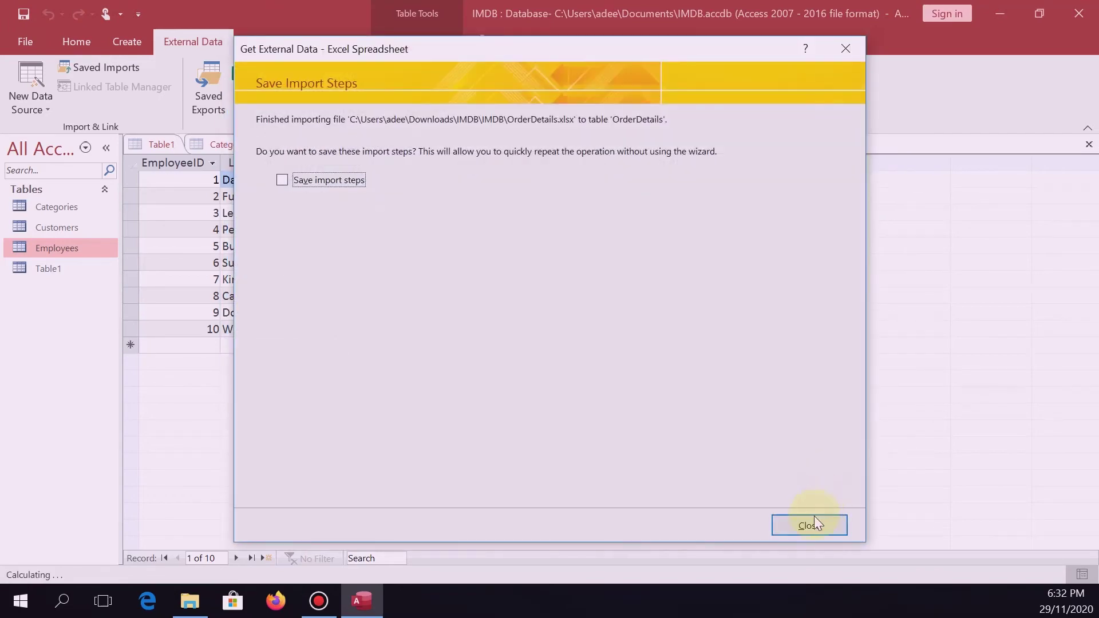
click(810, 526)
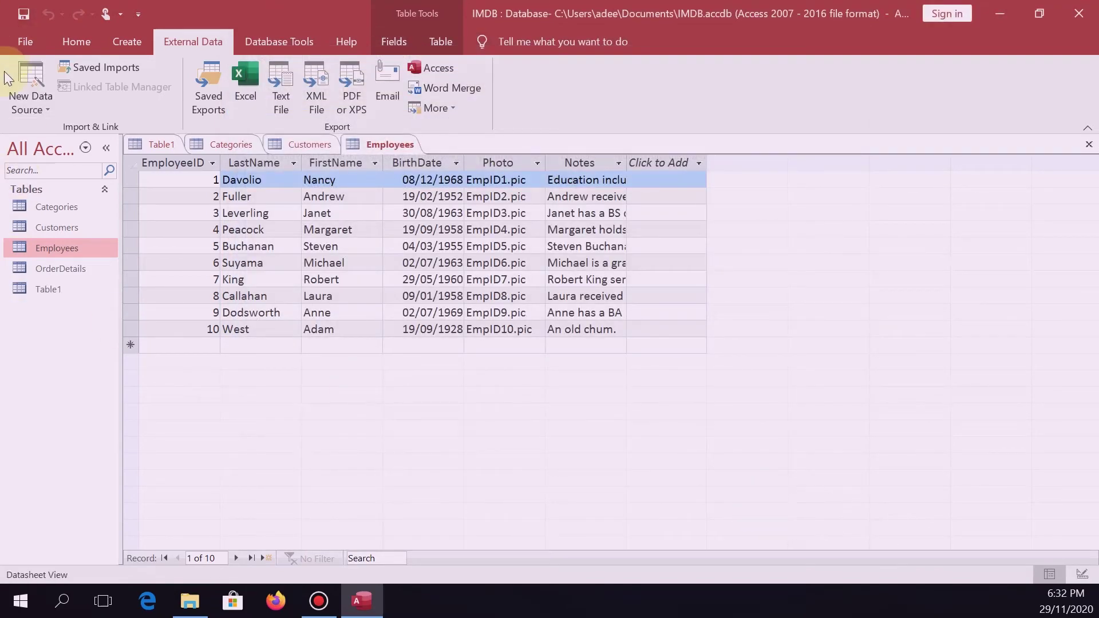
Start an Excel import with the orders workbook as the source for a new table in the current database.
click(23, 94)
mouse_move(81, 135)
click(228, 140)
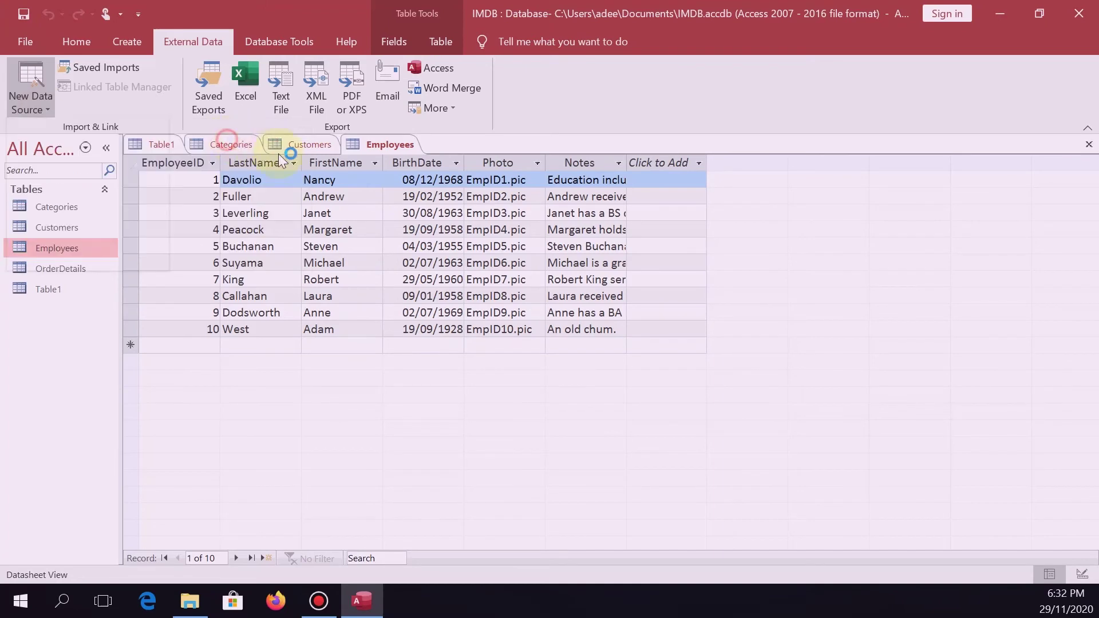
click(781, 183)
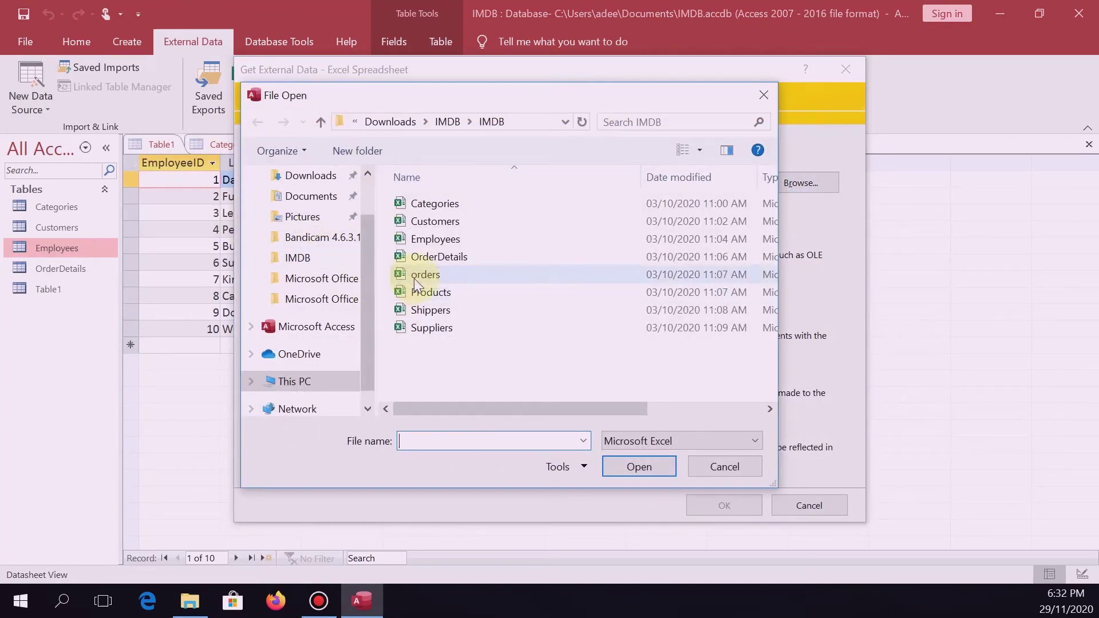
double_click(424, 275)
click(719, 506)
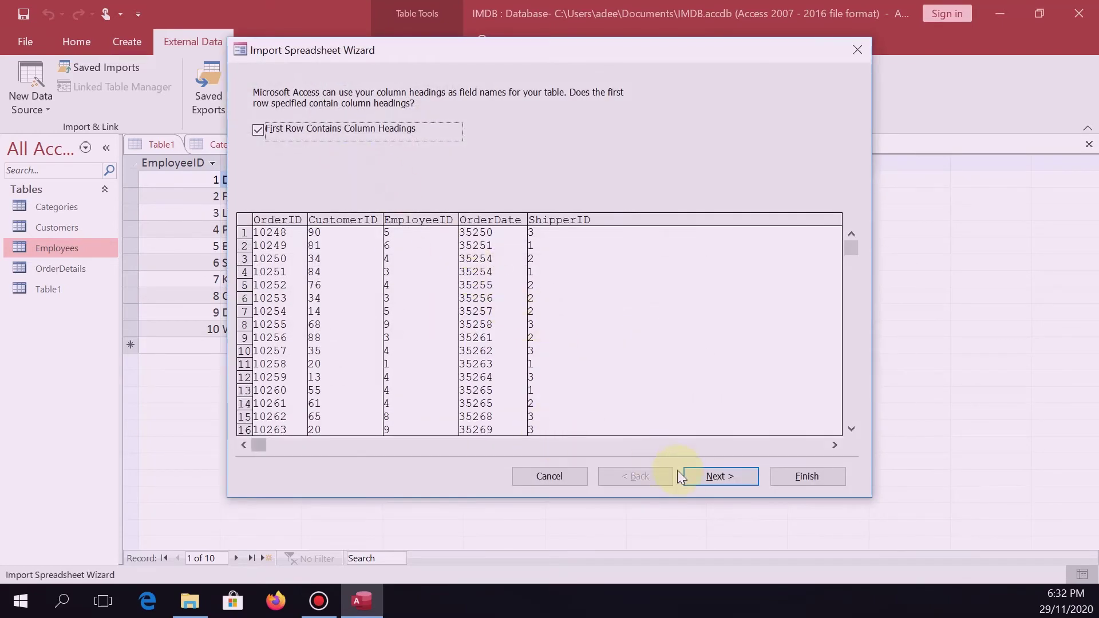
Import the worksheet into the orders table with first-row headings and OrderID as primary key, without saving the import steps.
click(724, 477)
click(722, 477)
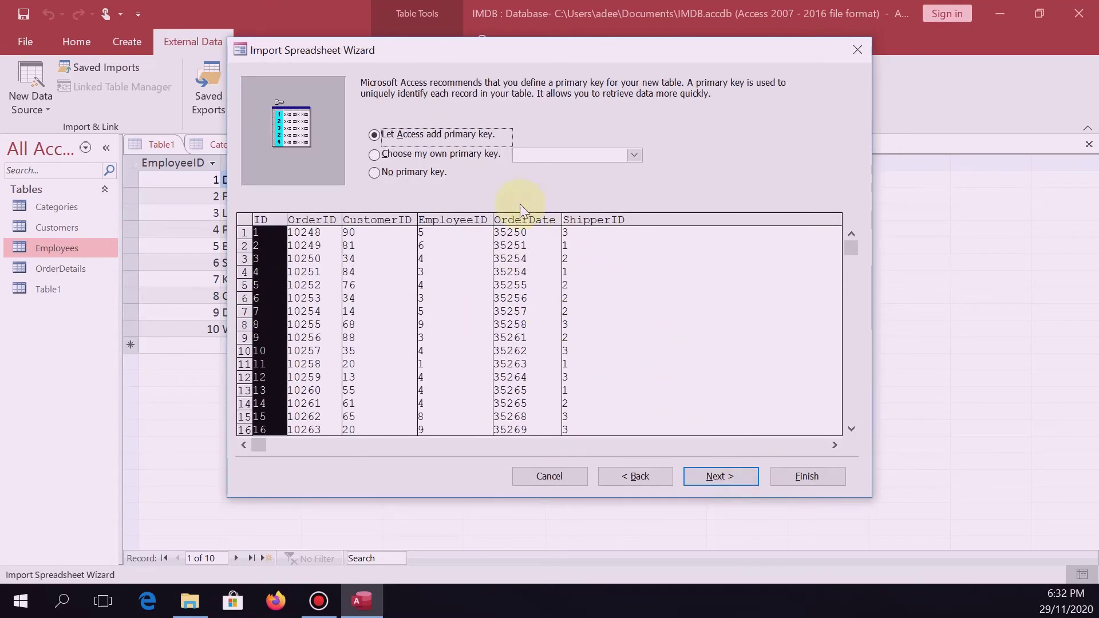
click(458, 154)
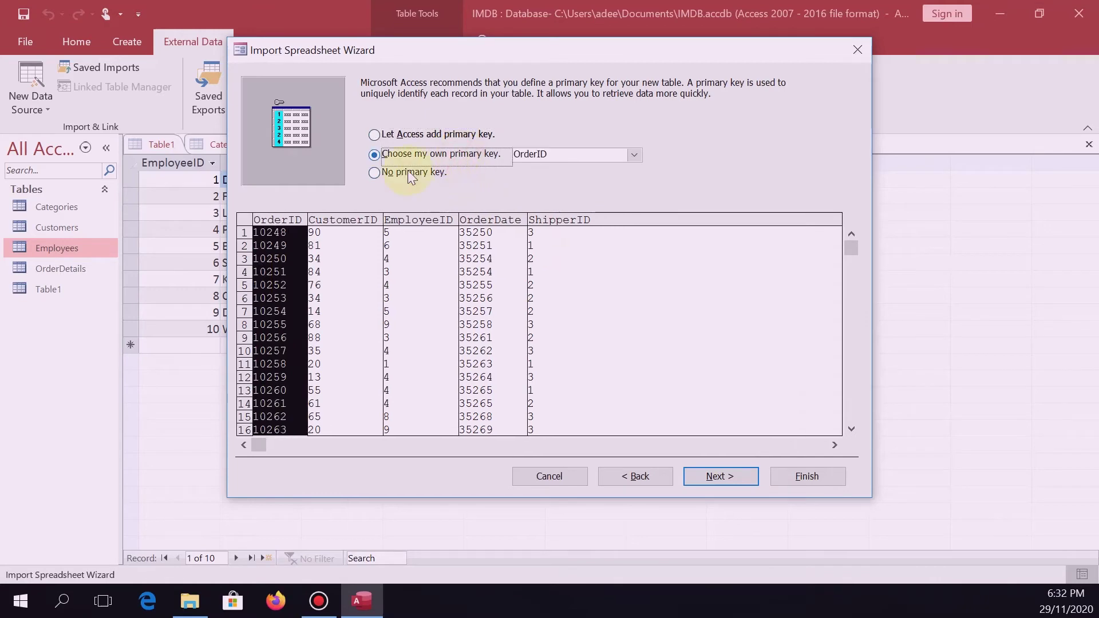
click(733, 480)
click(807, 480)
click(805, 524)
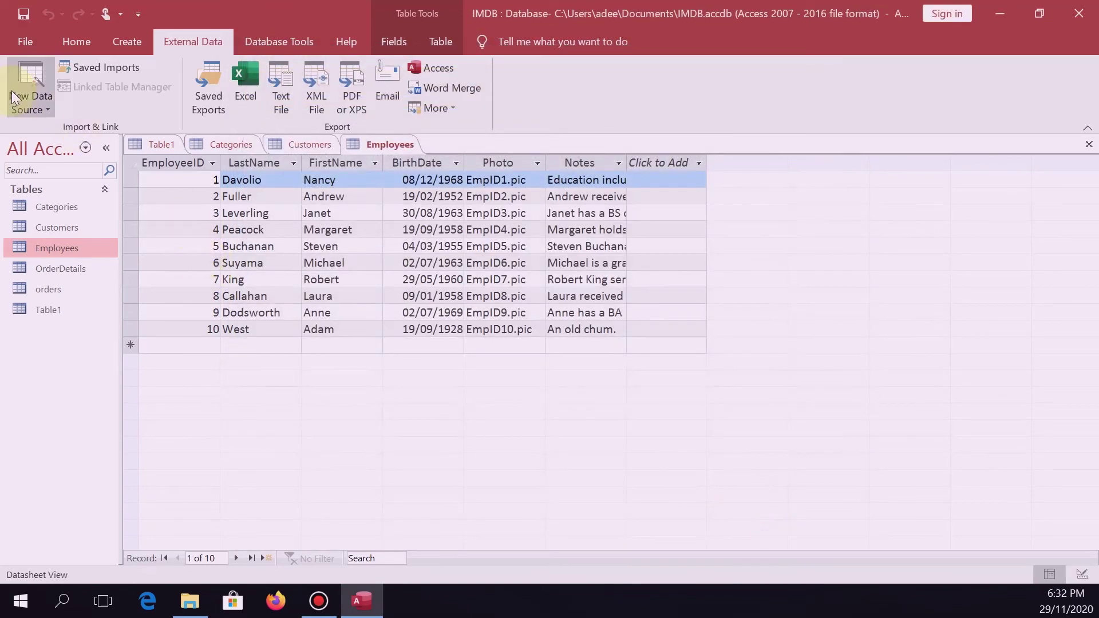
Start an Excel import with Products.xlsx as the source for a new table in the current database.
click(35, 103)
mouse_move(84, 142)
click(208, 140)
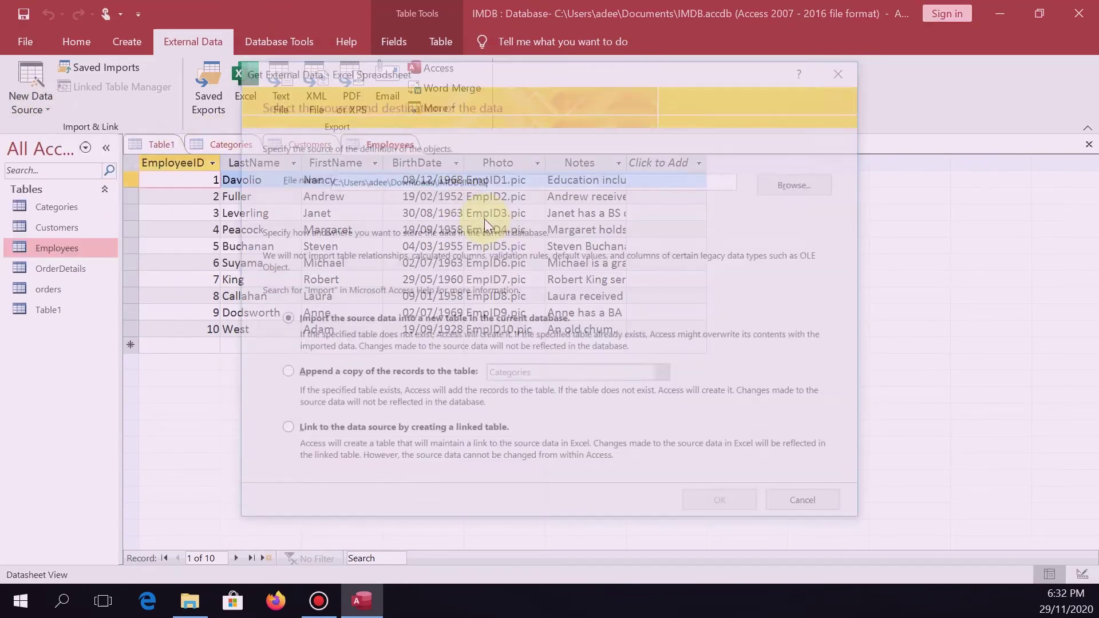
click(814, 178)
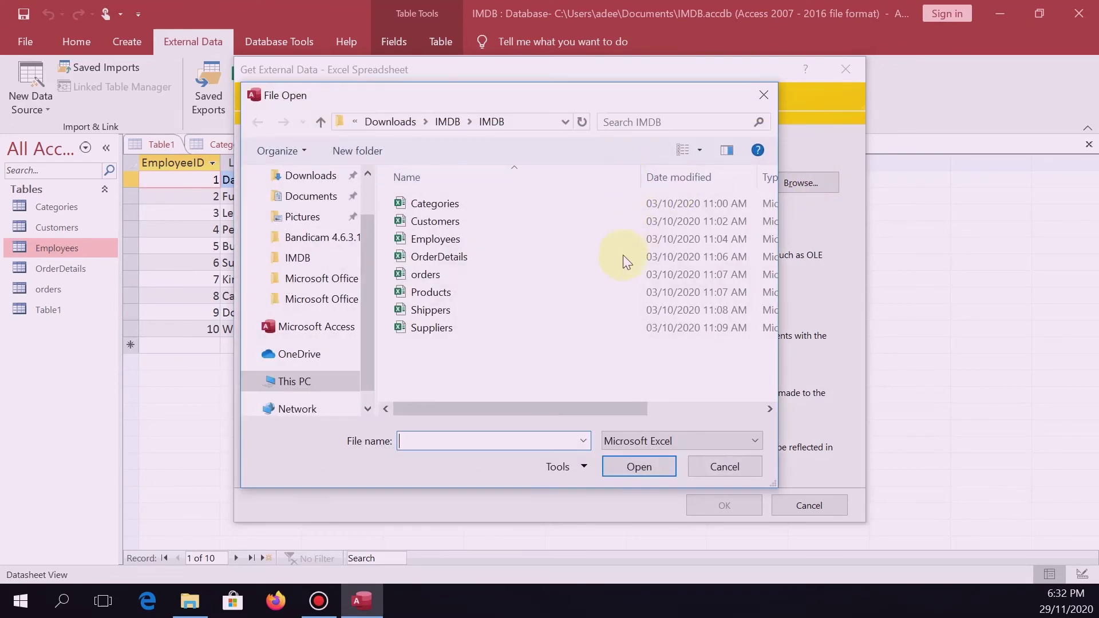
double_click(441, 296)
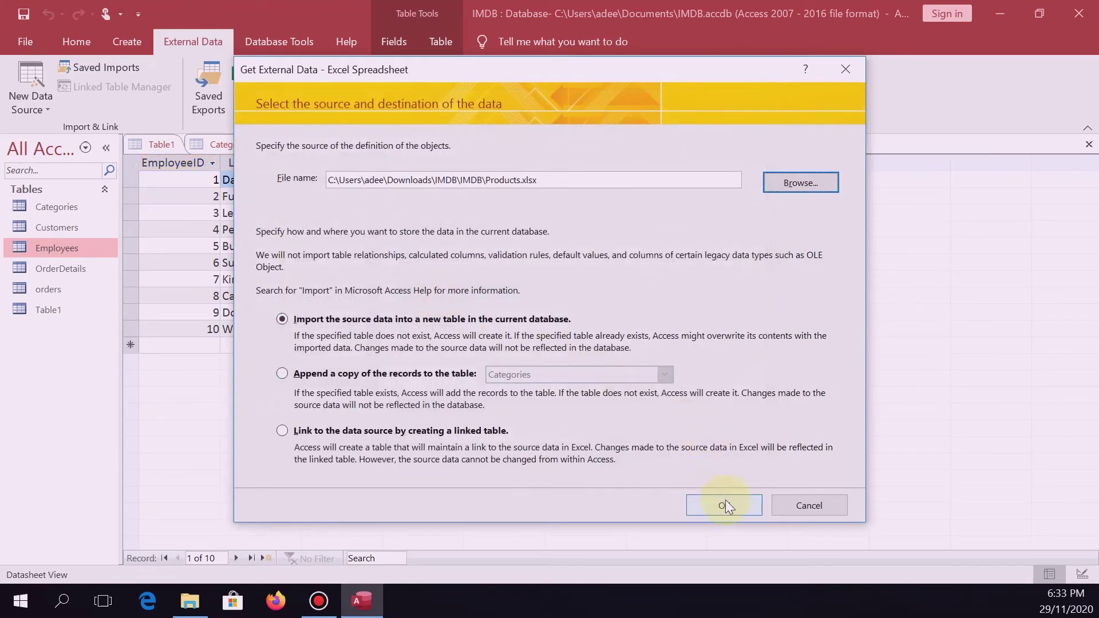
click(725, 503)
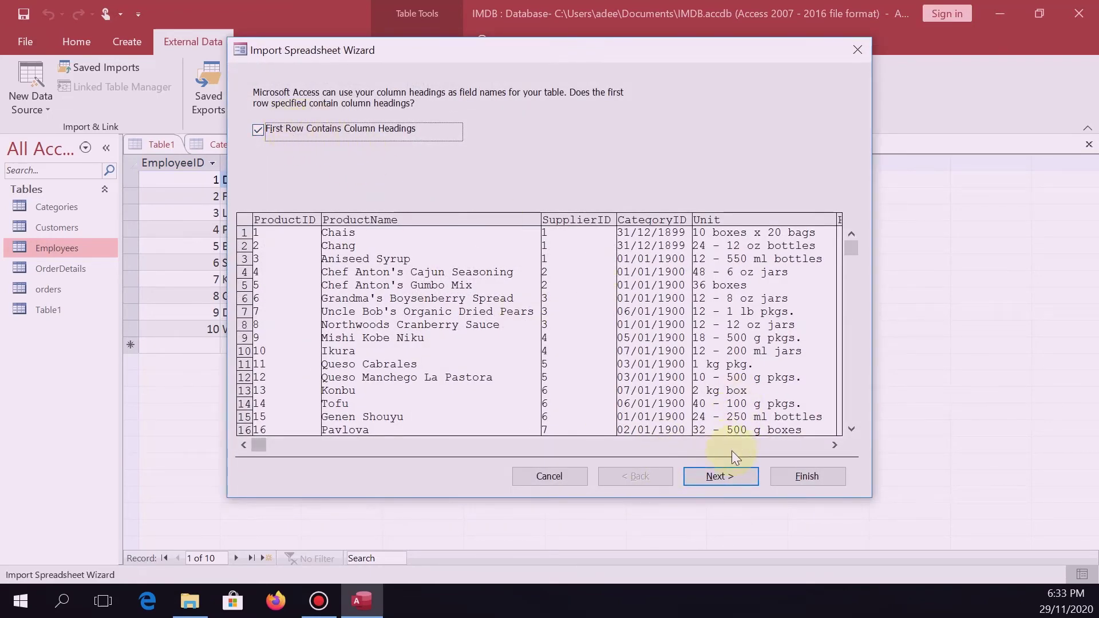
Import the worksheet into the Products table with first-row headings and ProductID as primary key, without saving the import steps.
click(726, 479)
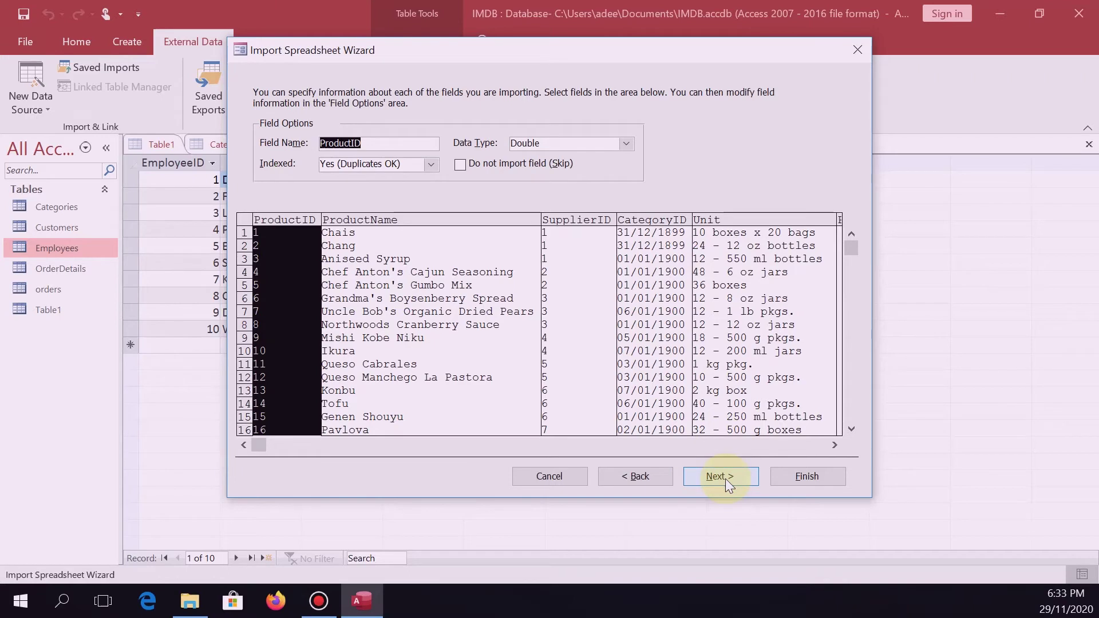
click(726, 478)
click(469, 155)
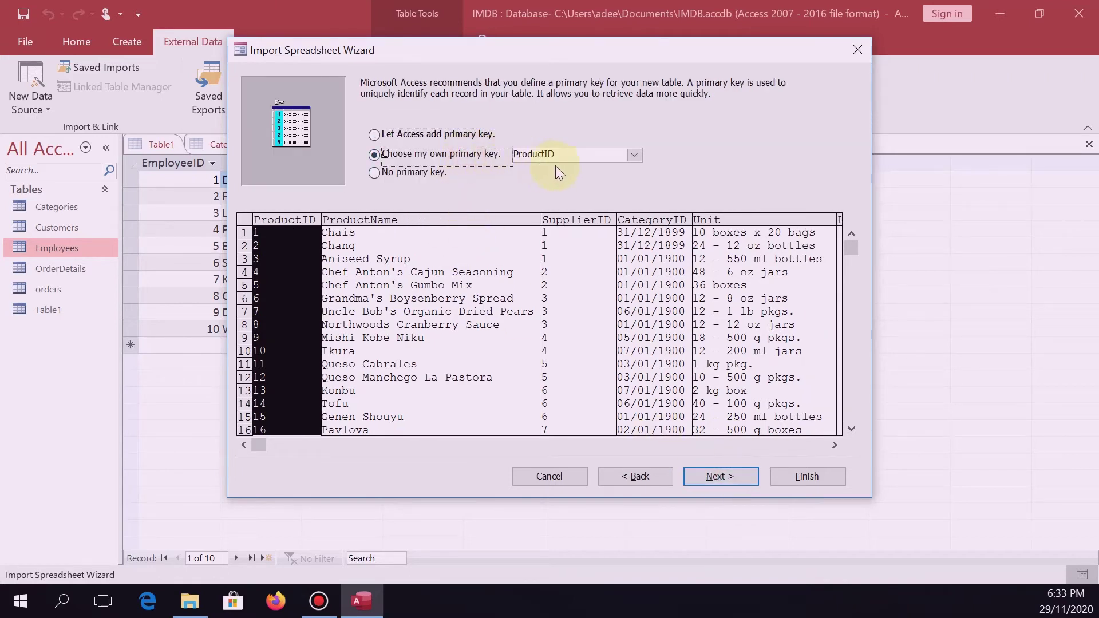
click(736, 477)
click(795, 480)
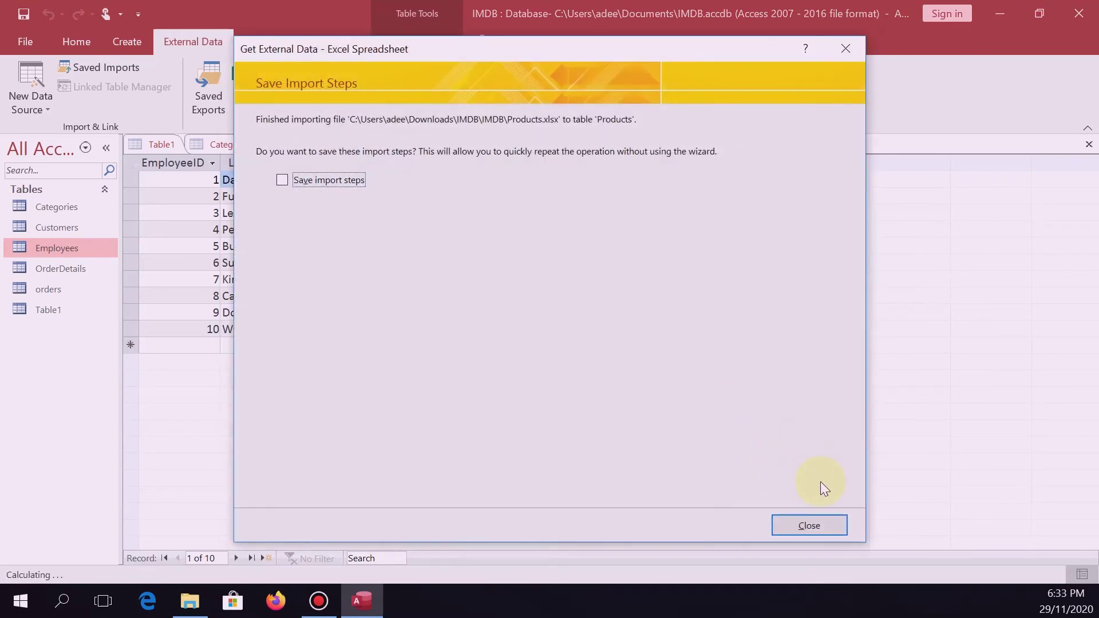
click(813, 519)
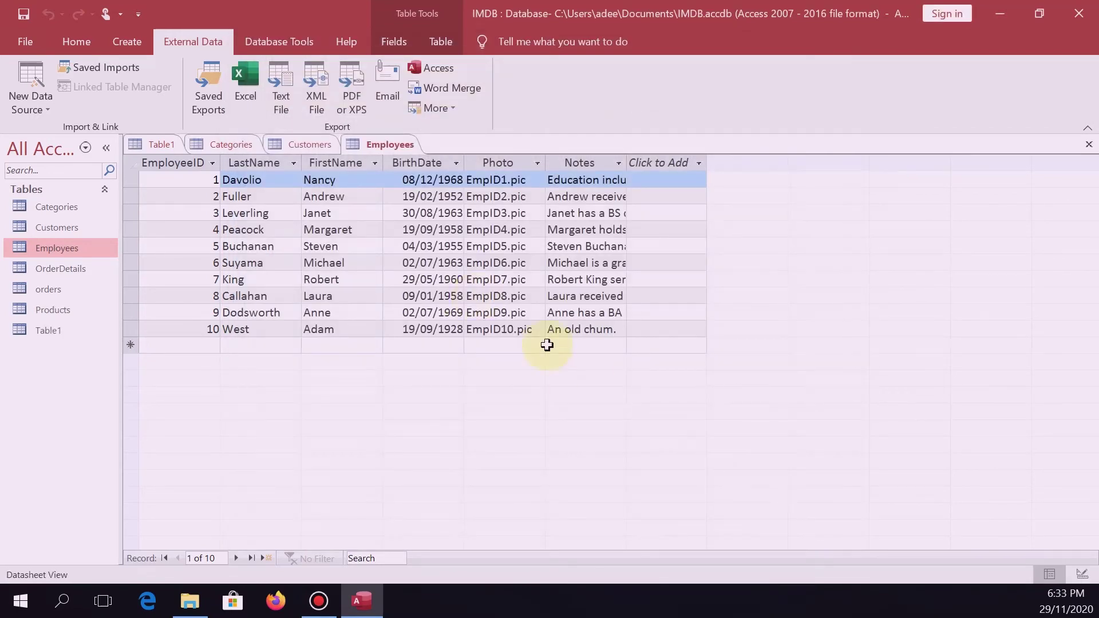
Start an Excel import with the Shippers workbook as the source for a new table in the current database.
click(31, 92)
mouse_move(78, 143)
click(216, 144)
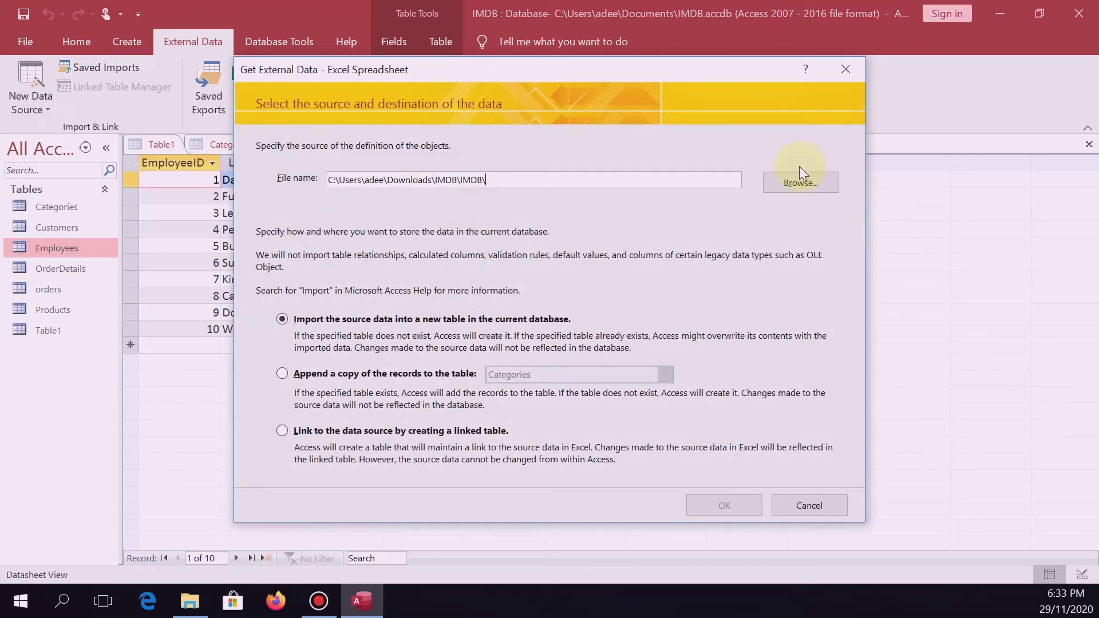
click(799, 175)
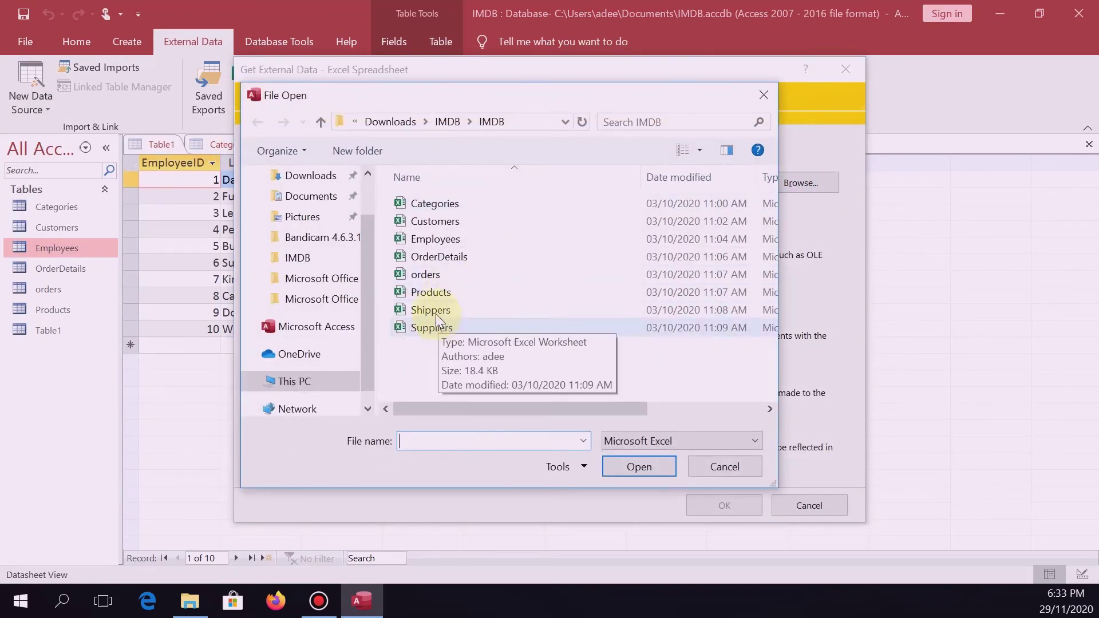
click(434, 310)
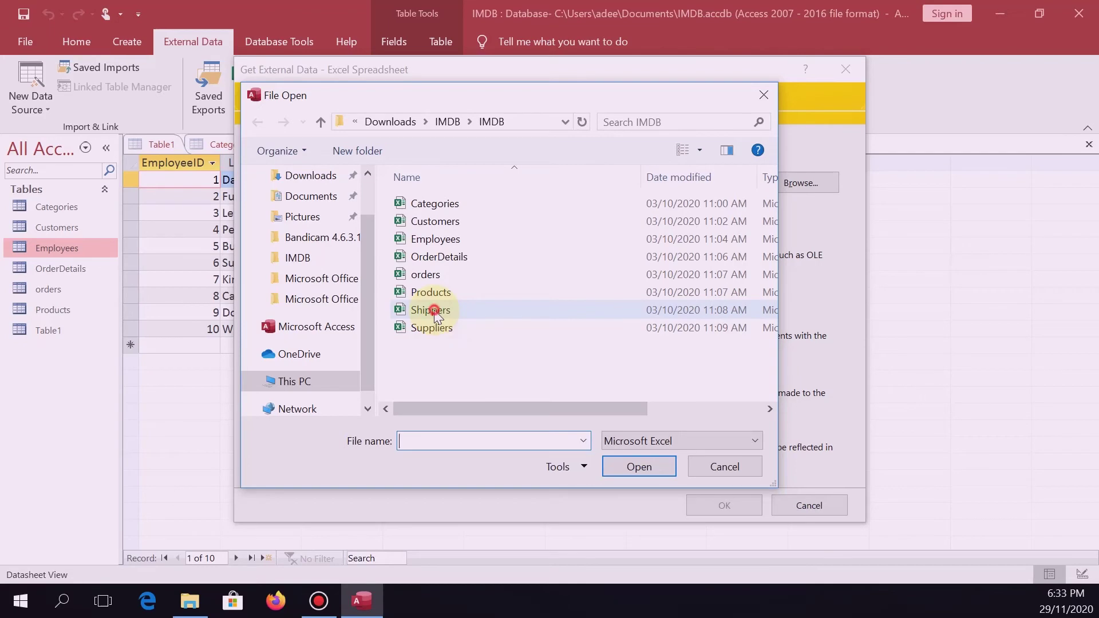
double_click(434, 310)
click(730, 503)
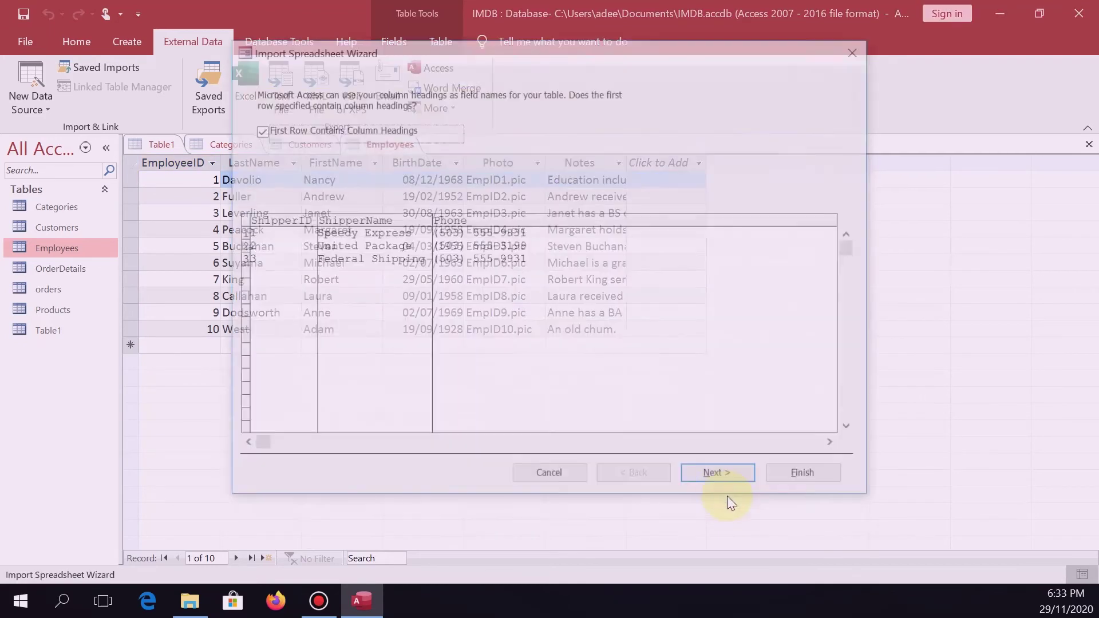
Import the worksheet into the Shippers table with first-row headings and ShipperID as primary key, without saving the import steps.
click(719, 477)
click(719, 477)
click(461, 153)
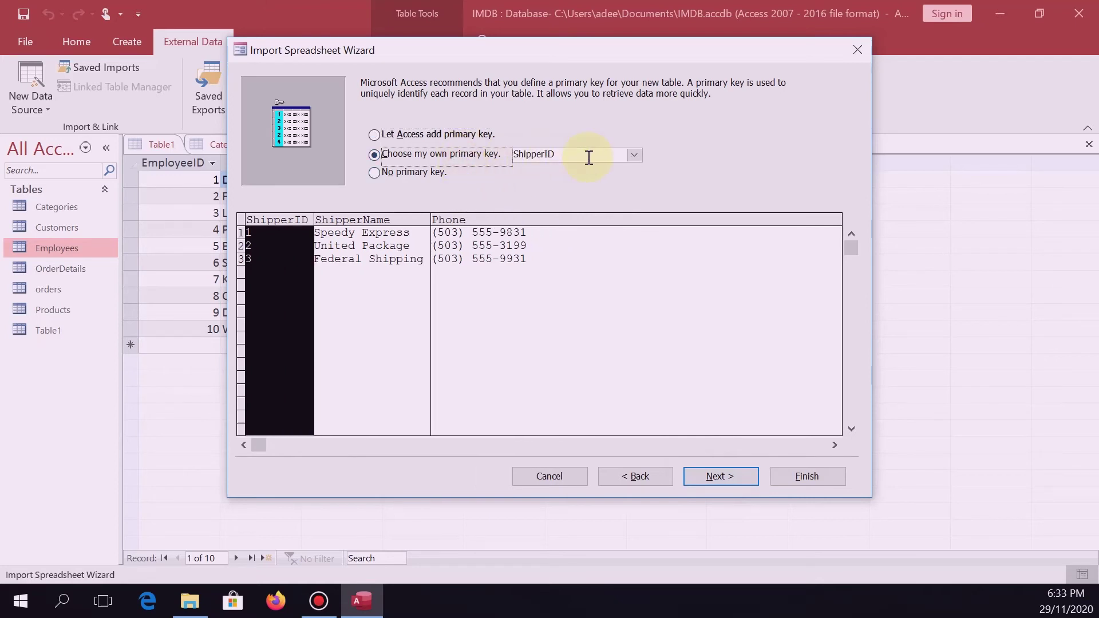
click(730, 479)
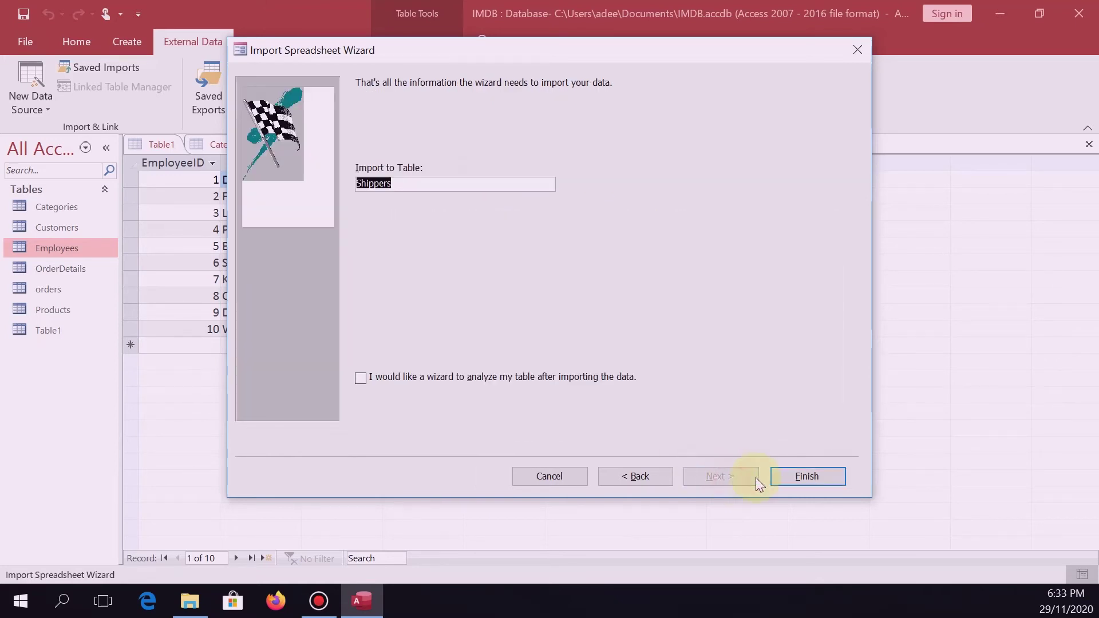
click(806, 476)
click(808, 523)
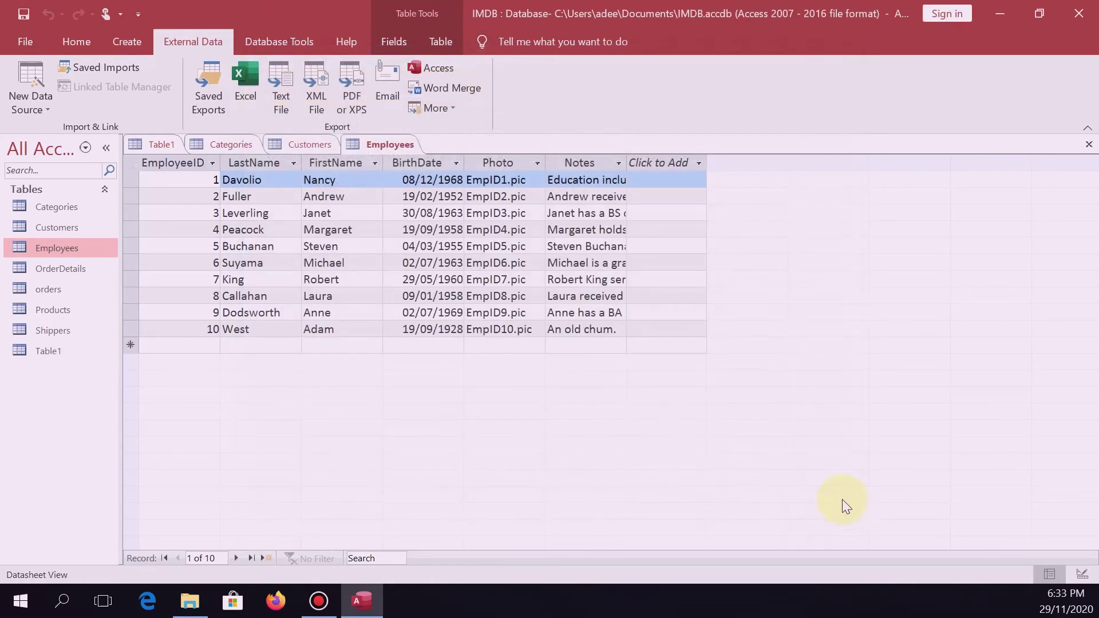
Start an Excel import with Suppliers.xlsx as the source for a new table in the current database.
click(35, 112)
mouse_move(73, 138)
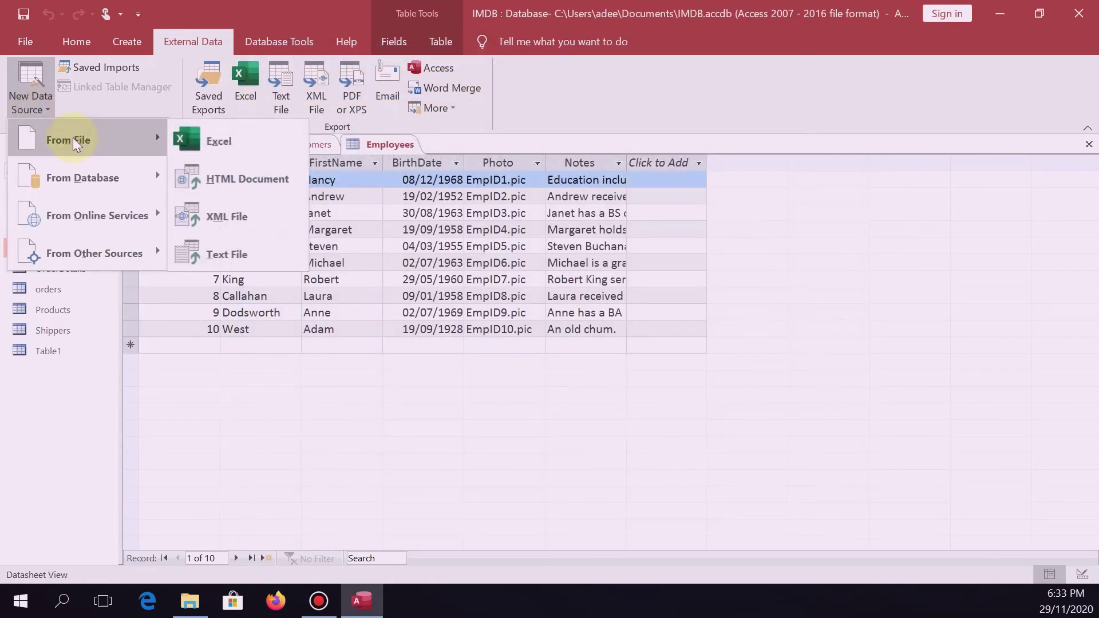
click(206, 140)
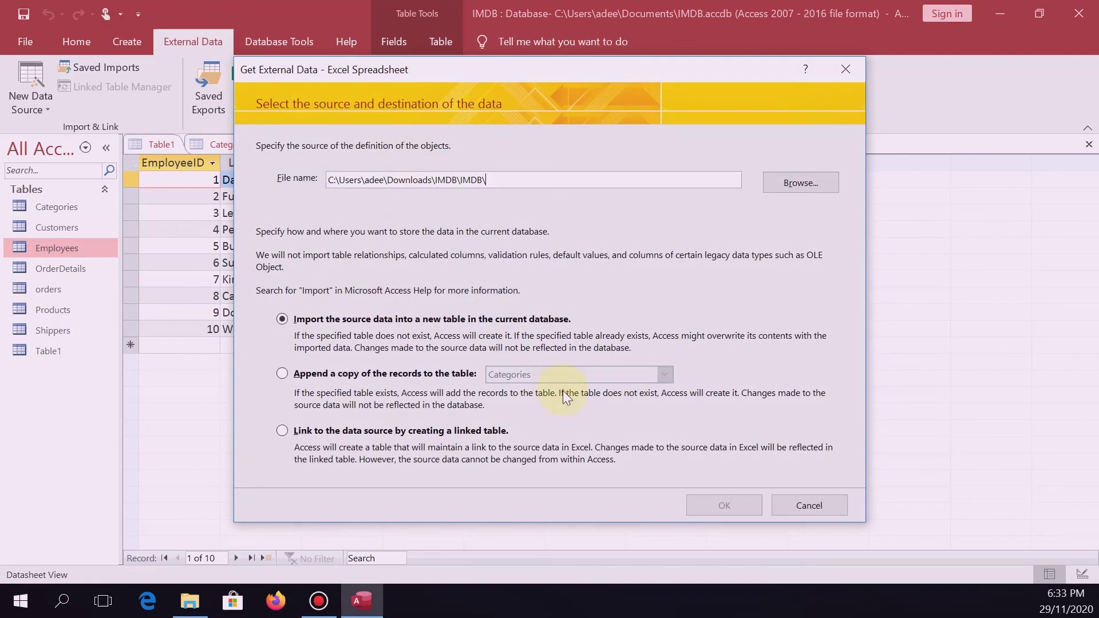
click(798, 184)
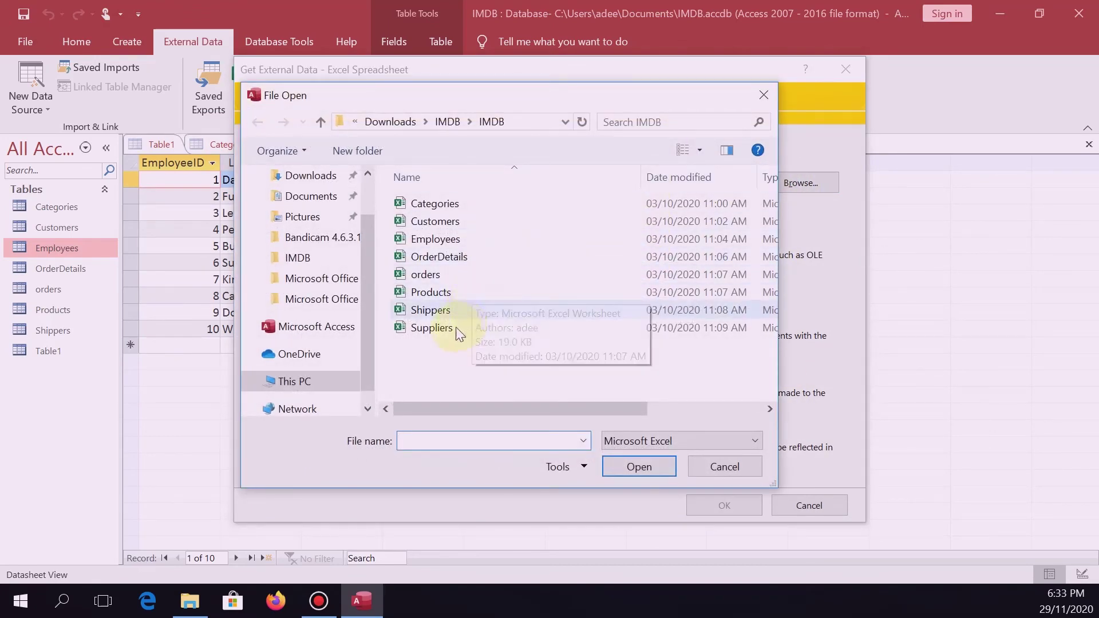
double_click(434, 328)
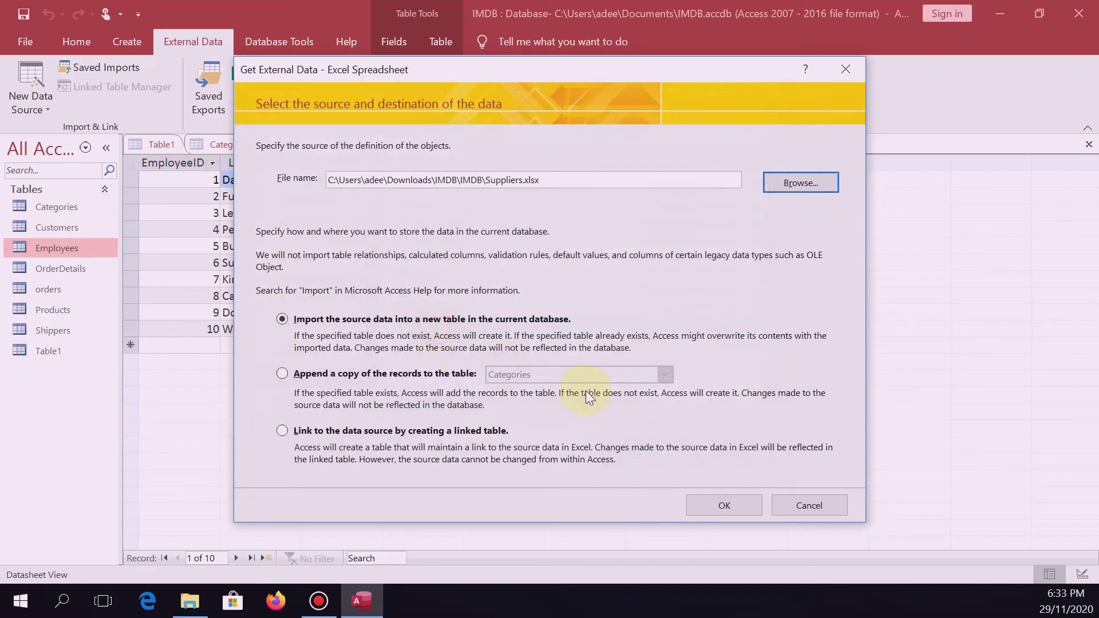
click(720, 503)
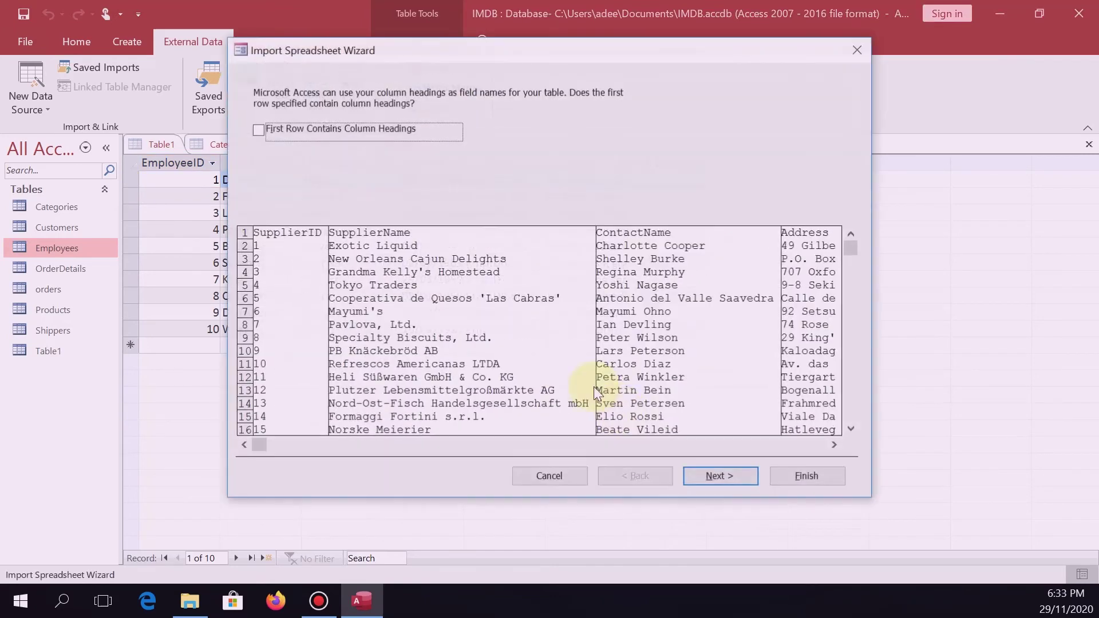
Import the worksheet into the Suppliers table with first-row headings and SupplierID as primary key, without saving the import steps.
click(275, 129)
click(738, 484)
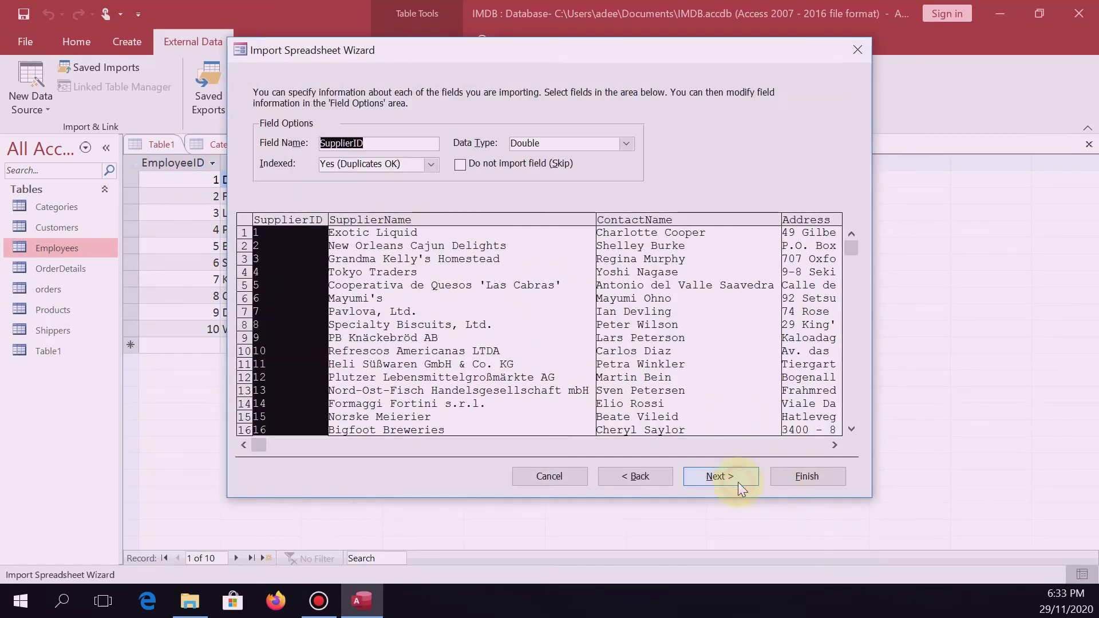
click(737, 482)
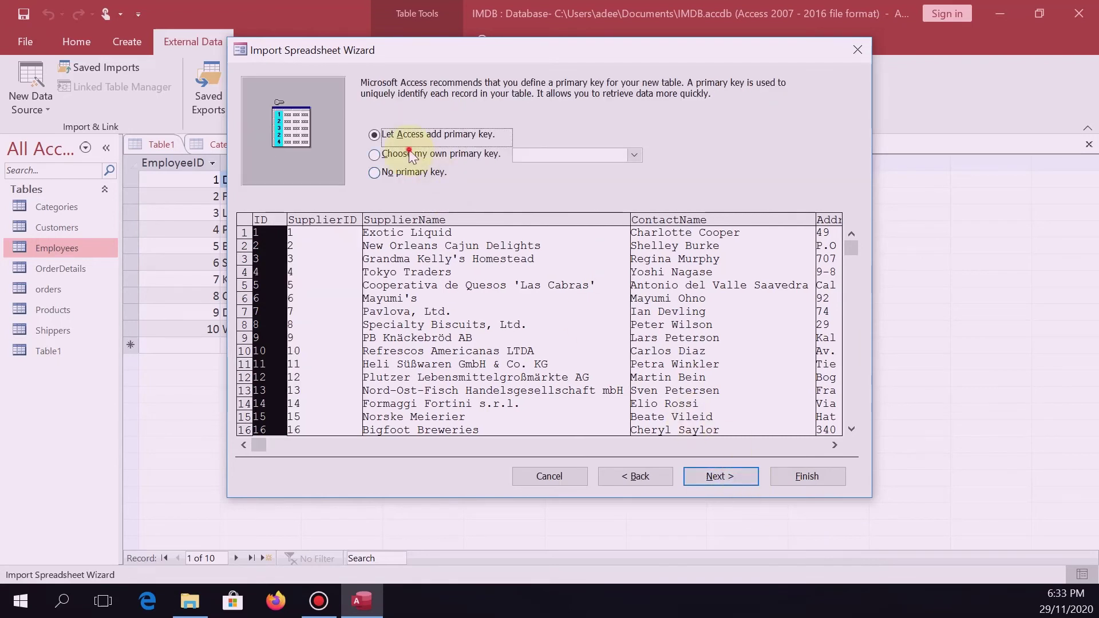
click(410, 155)
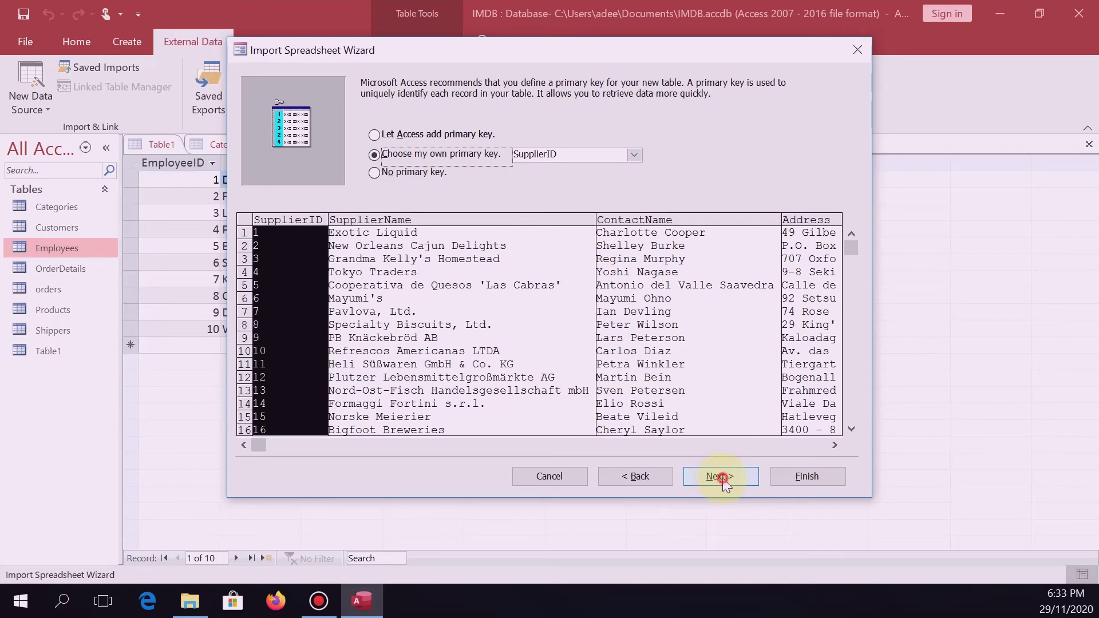
click(751, 478)
click(802, 477)
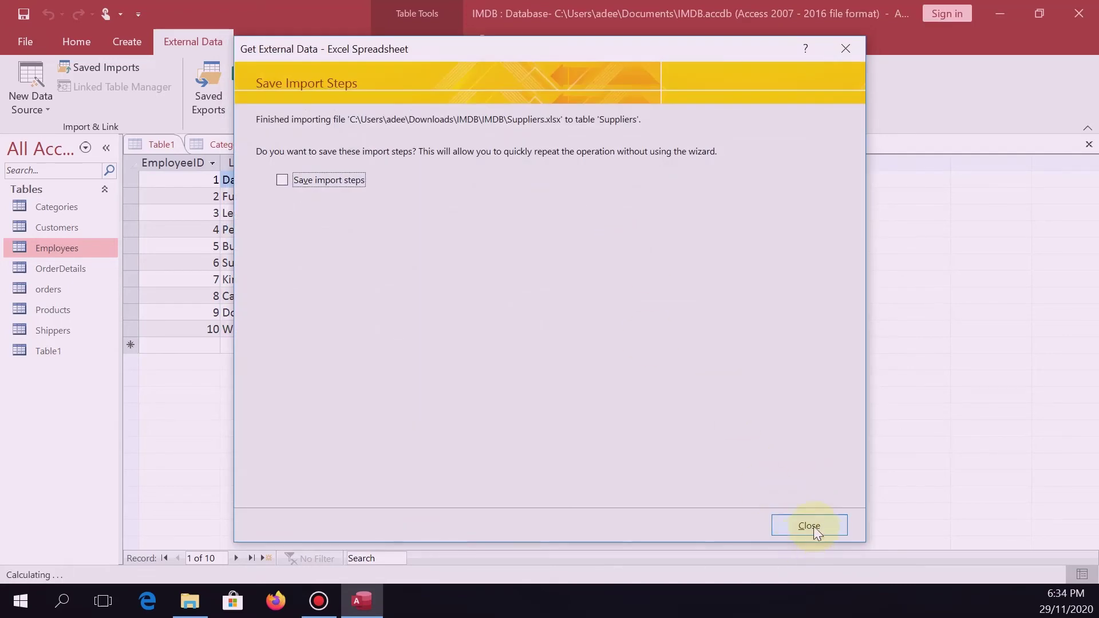
click(809, 526)
Try to delete the unused Table1 from the database.
click(53, 410)
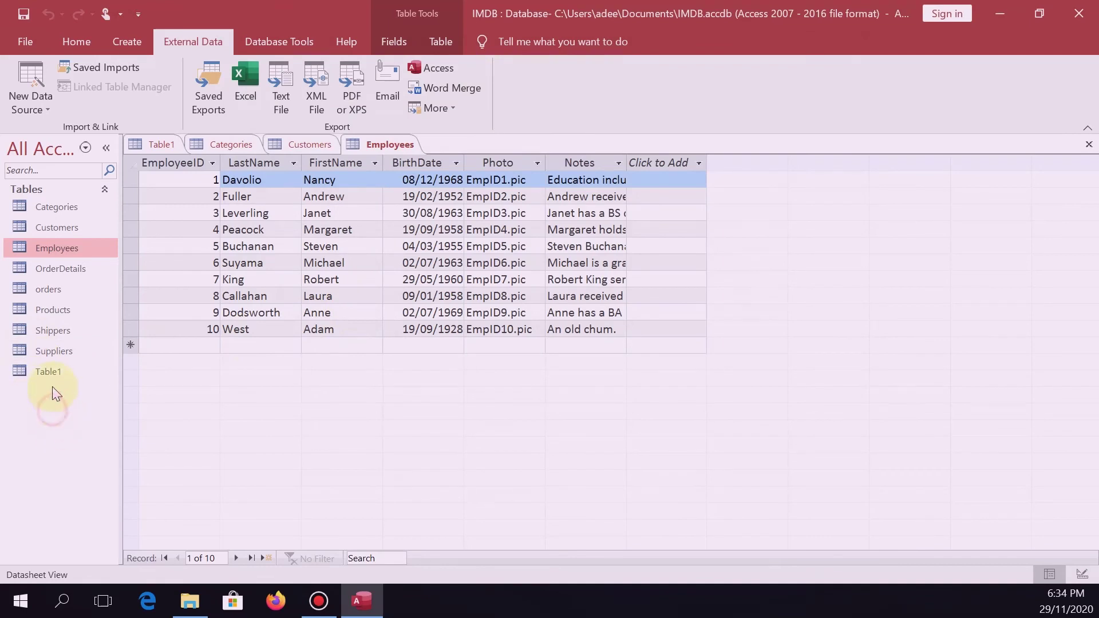
click(48, 377)
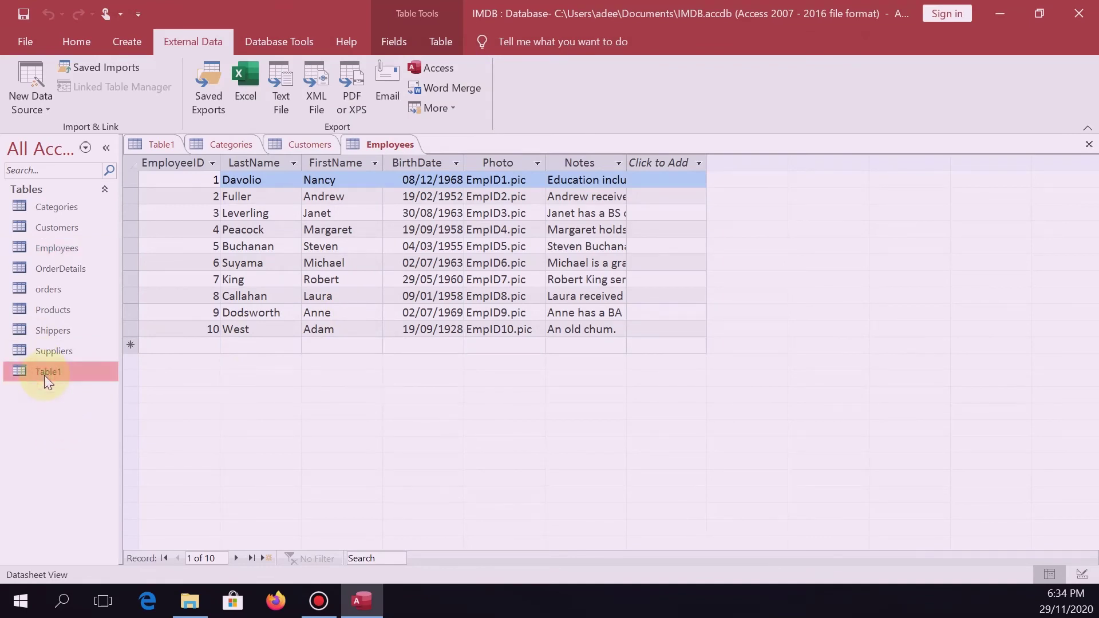
right_click(68, 370)
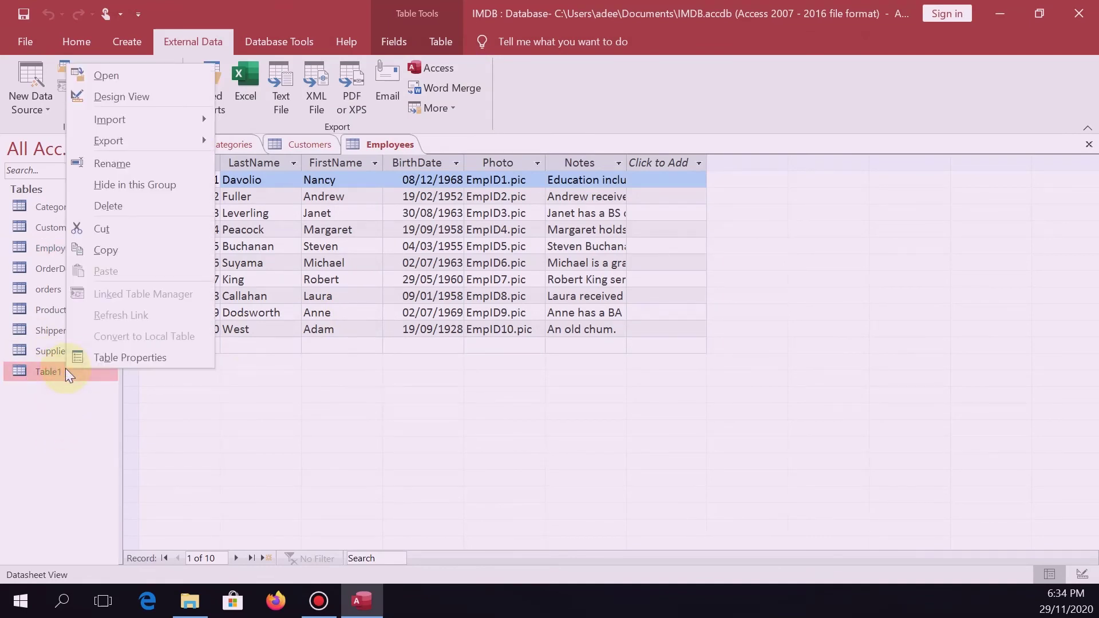
click(142, 205)
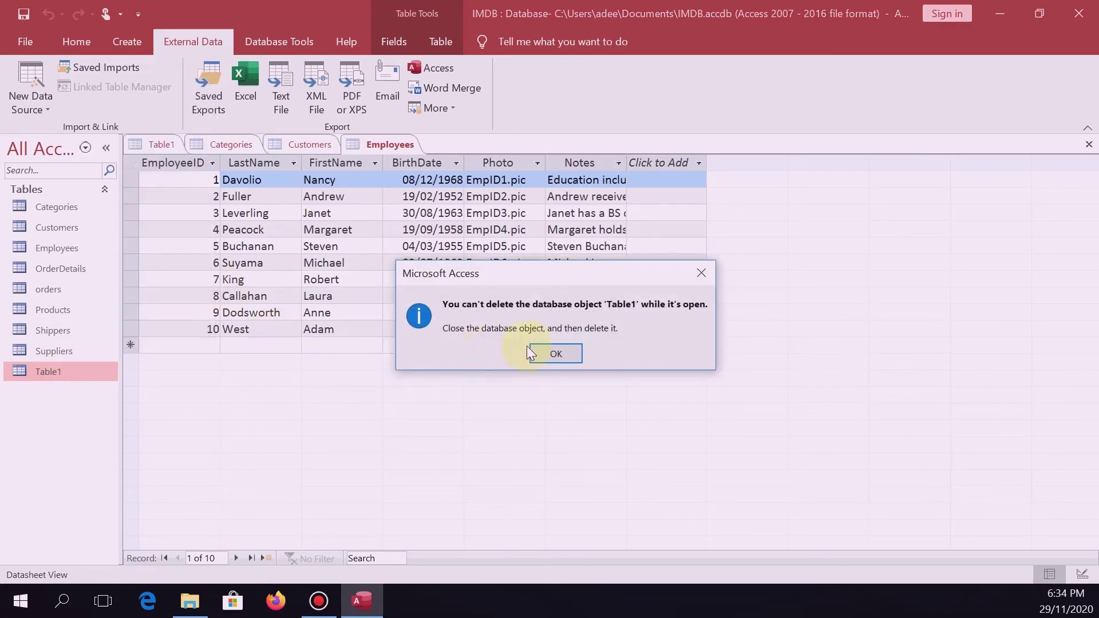
click(541, 355)
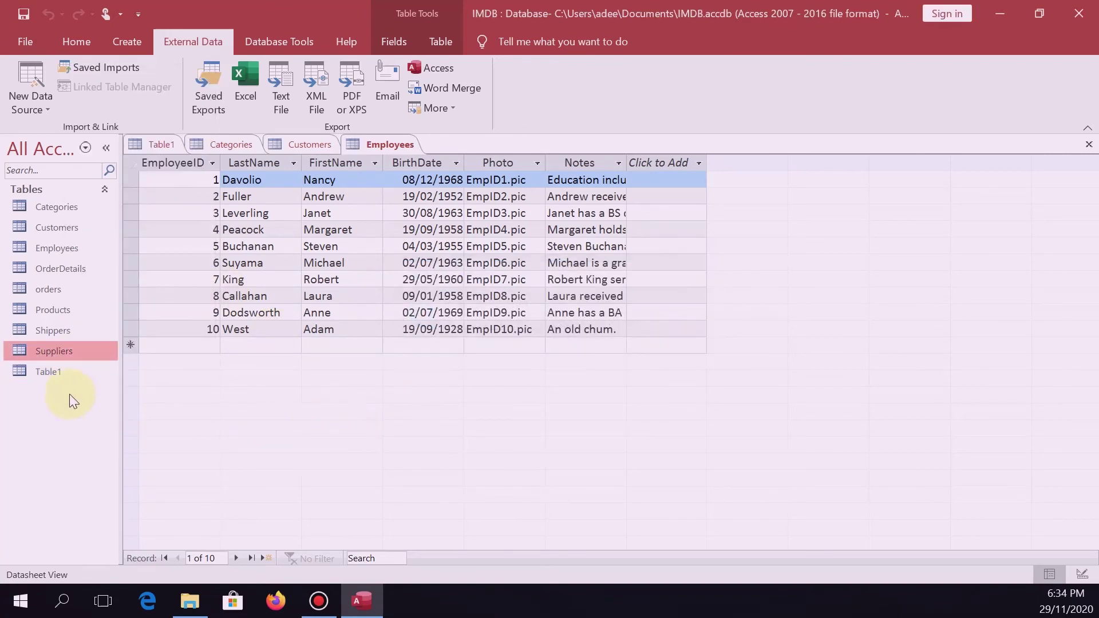
Close the open, unsaved Table1 to remove it from the database.
click(25, 373)
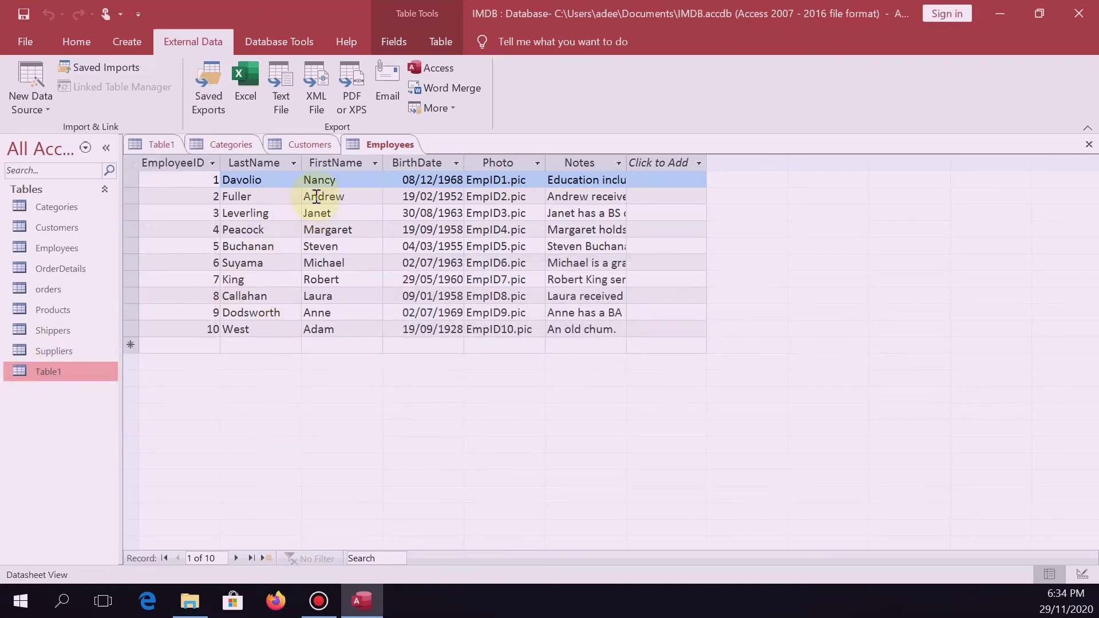
right_click(154, 145)
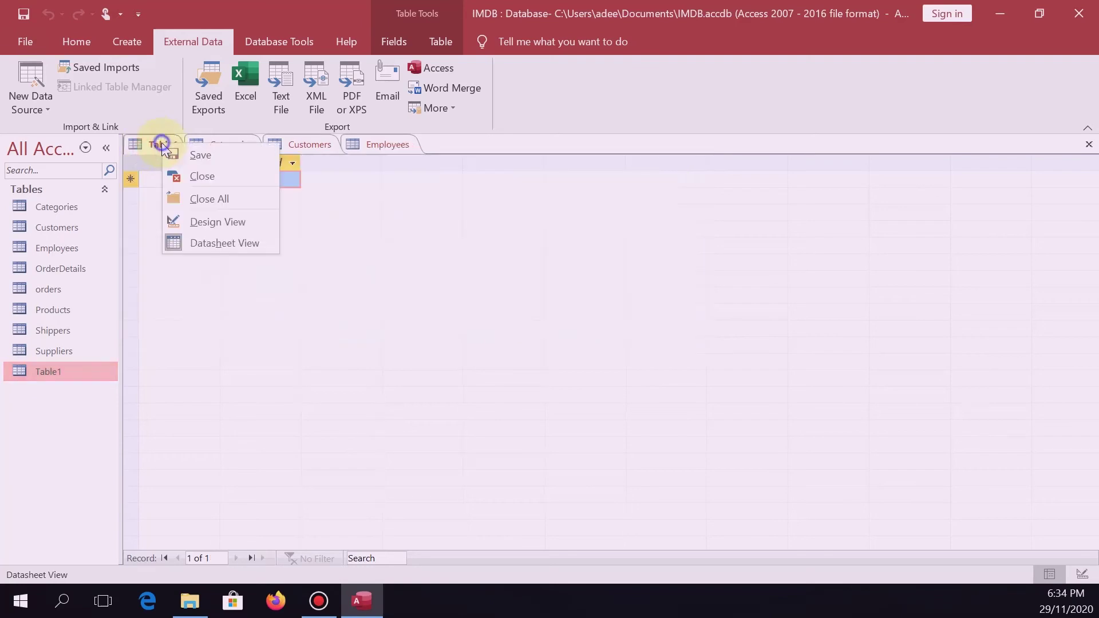
click(216, 178)
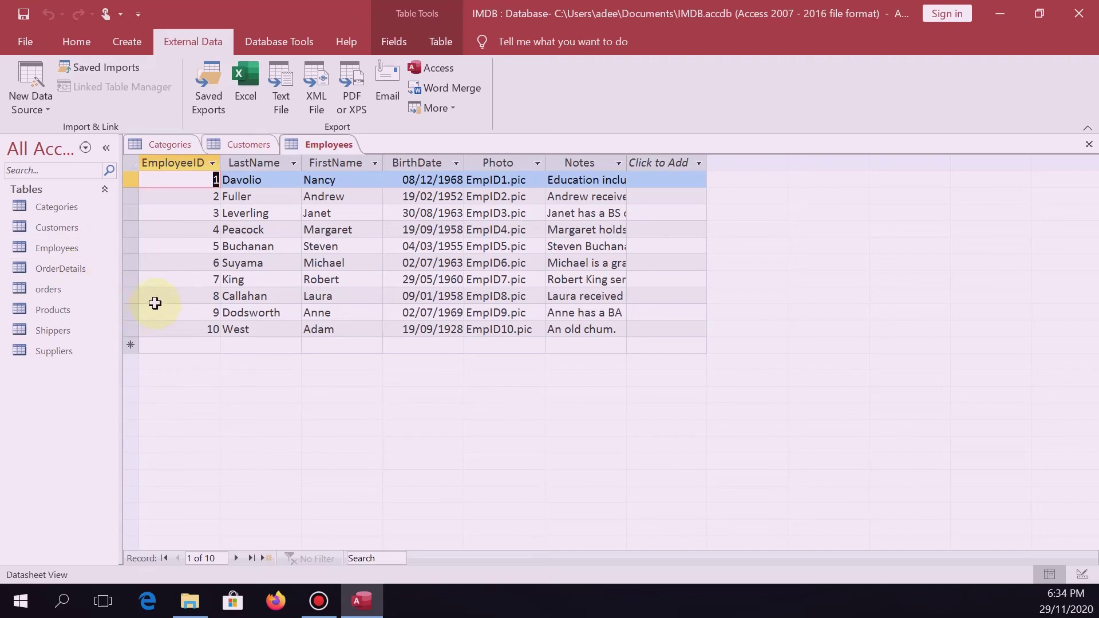
Go through the imported tables from Categories to Suppliers to check that each worksheet has its table.
click(63, 209)
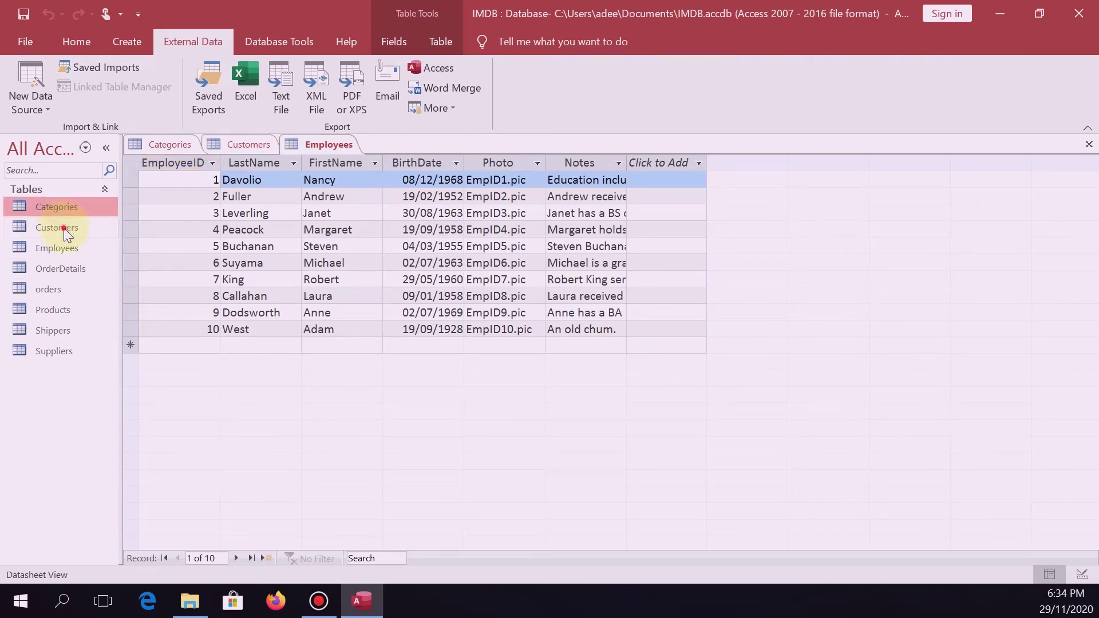
click(63, 269)
click(49, 289)
click(49, 310)
click(52, 330)
click(54, 351)
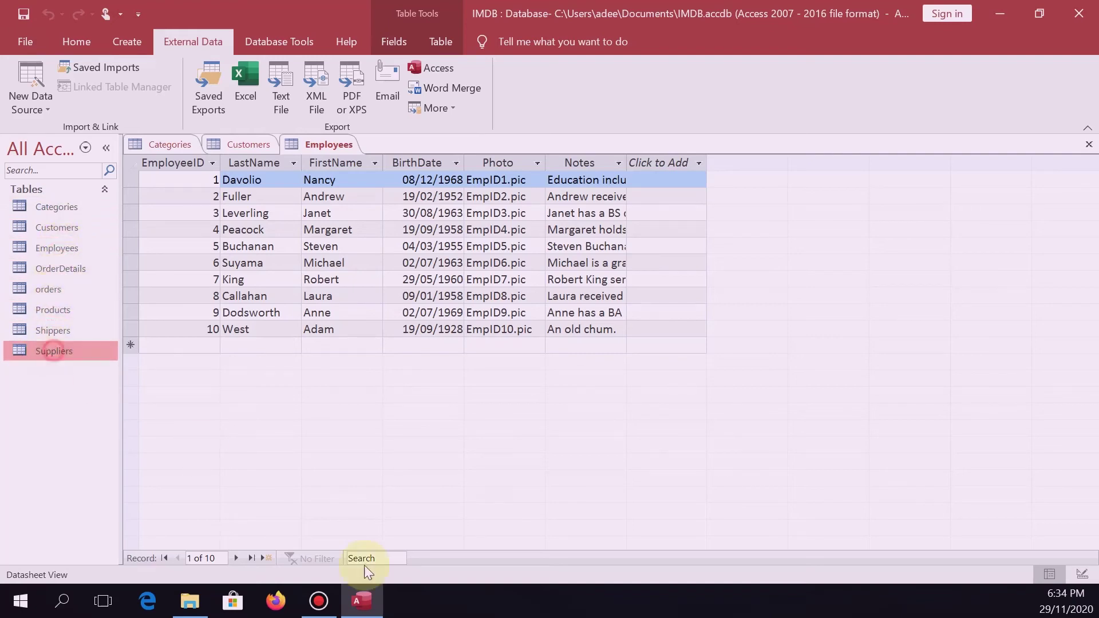
Switch to File Explorer and compare the Excel worksheets in the IMDB folder with the imported tables.
click(190, 602)
drag(200, 415, 521, 256)
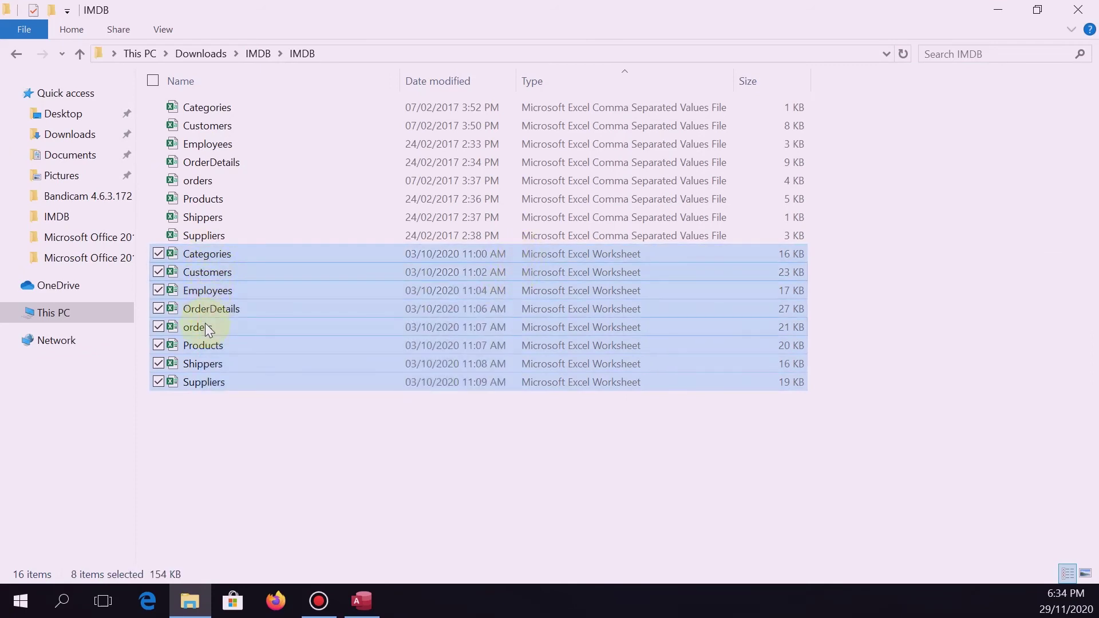
click(502, 497)
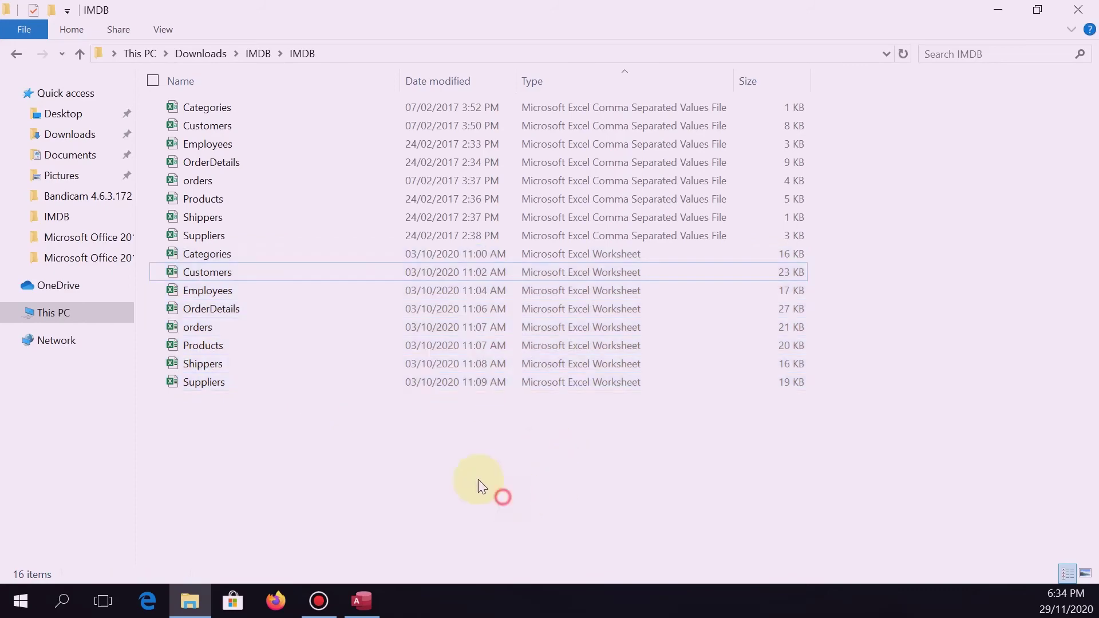
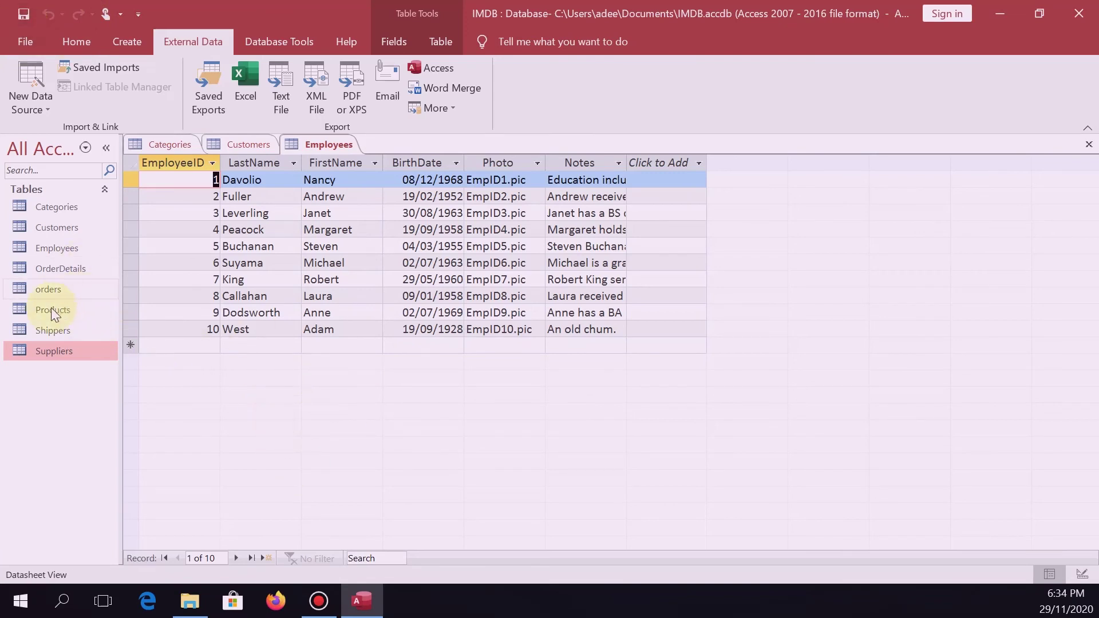
Return to Access, open the OrderDetails table and look through its imported records.
double_click(67, 267)
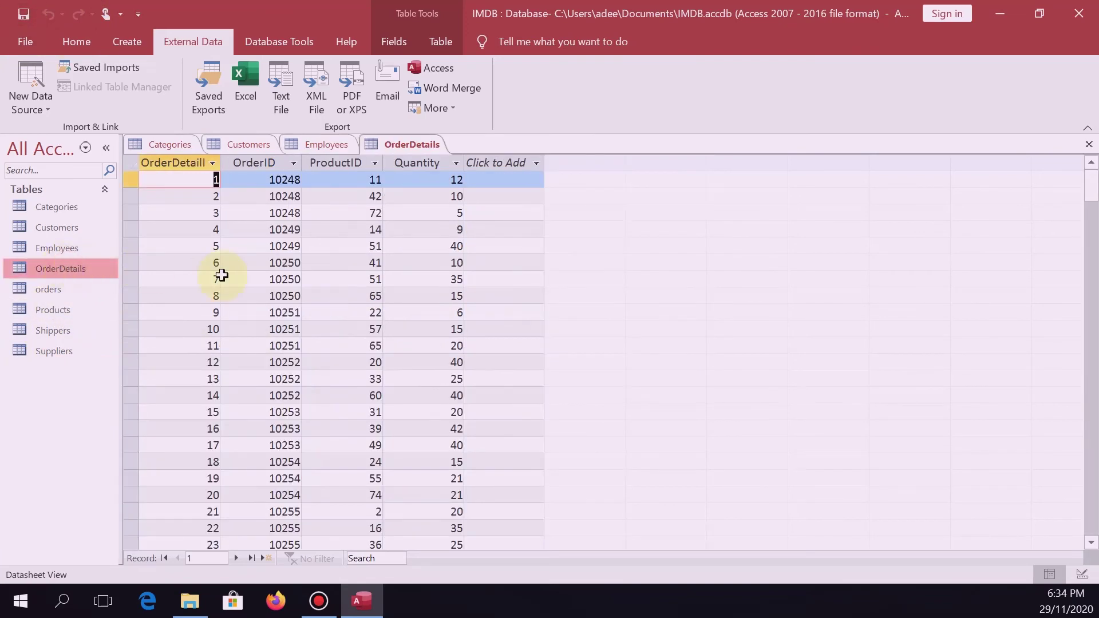
scroll(436, 295, down, 6)
scroll(436, 296, down, 20)
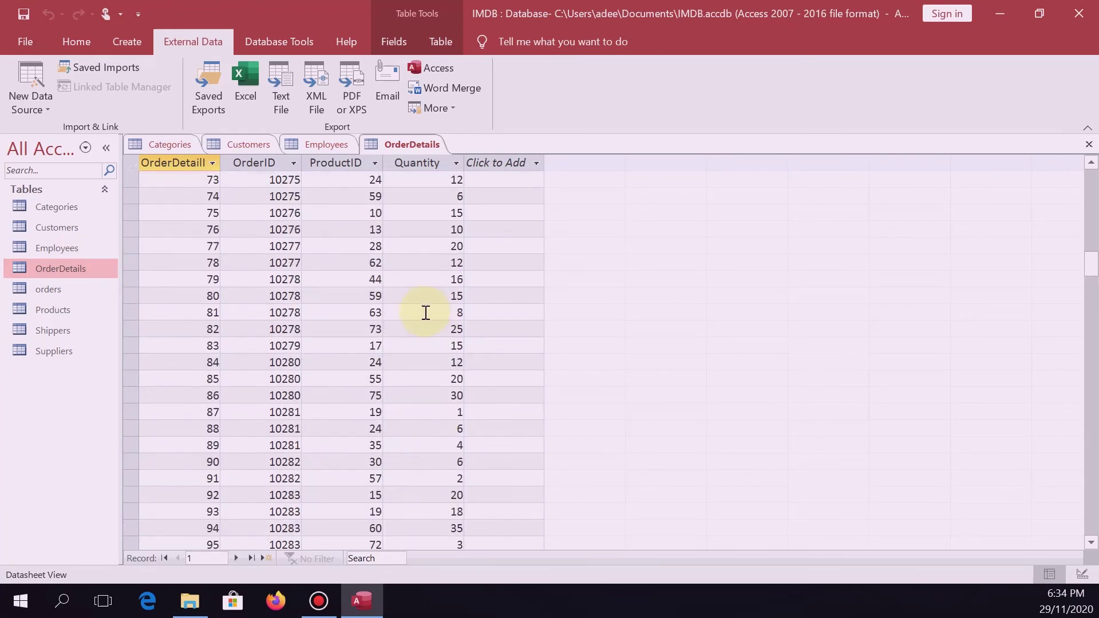
scroll(423, 319, down, 20)
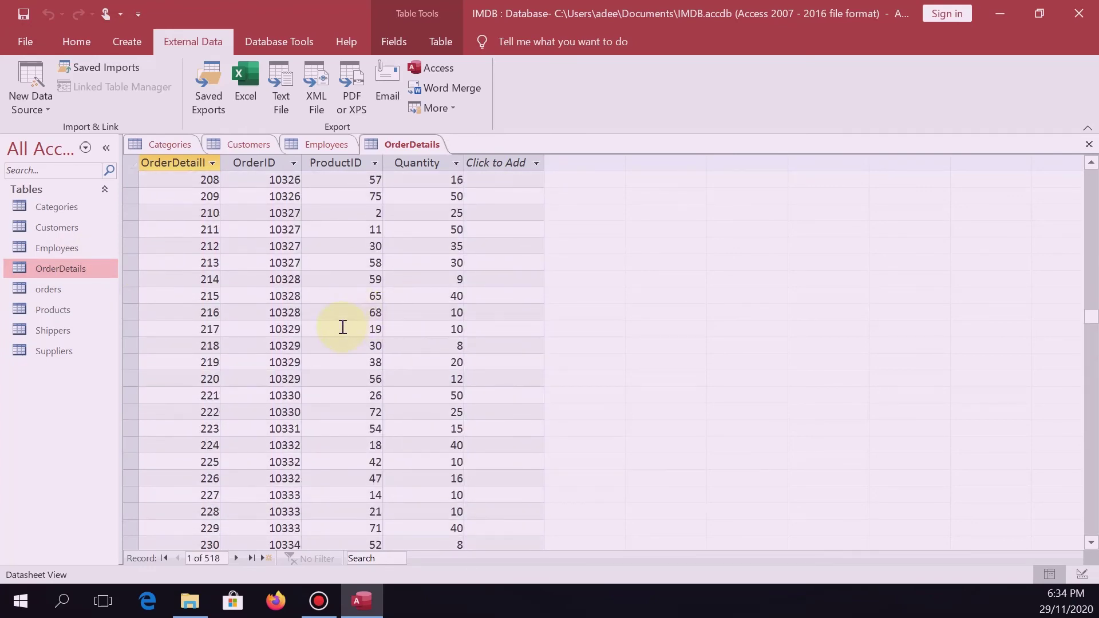
scroll(284, 247, down, 1)
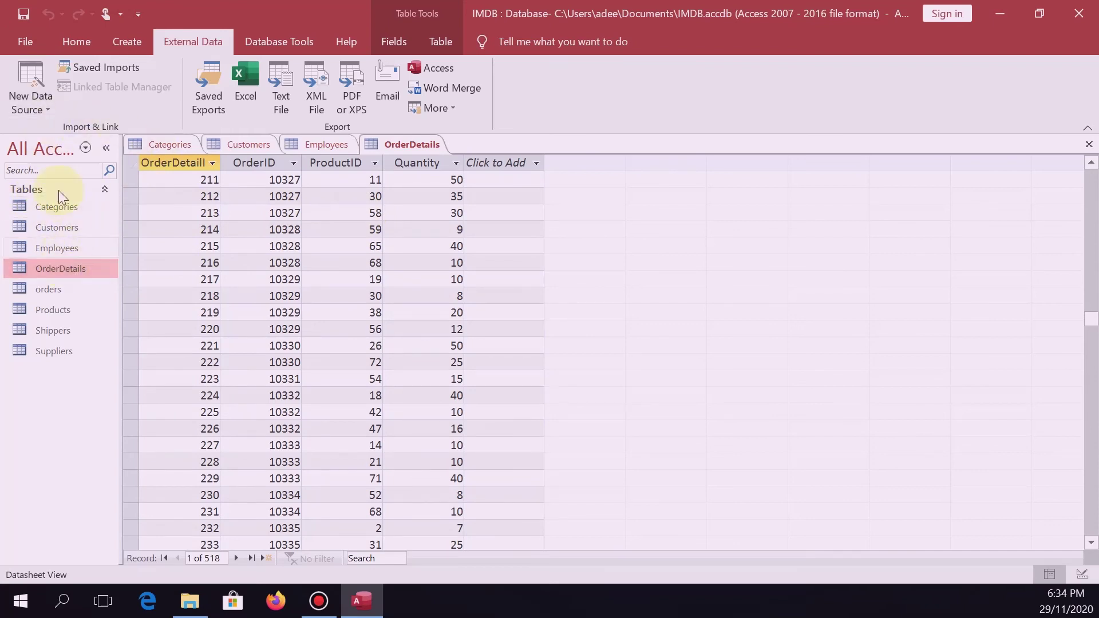
Show the OrderDetails table in Design View to examine its fields, data types and primary key.
click(73, 43)
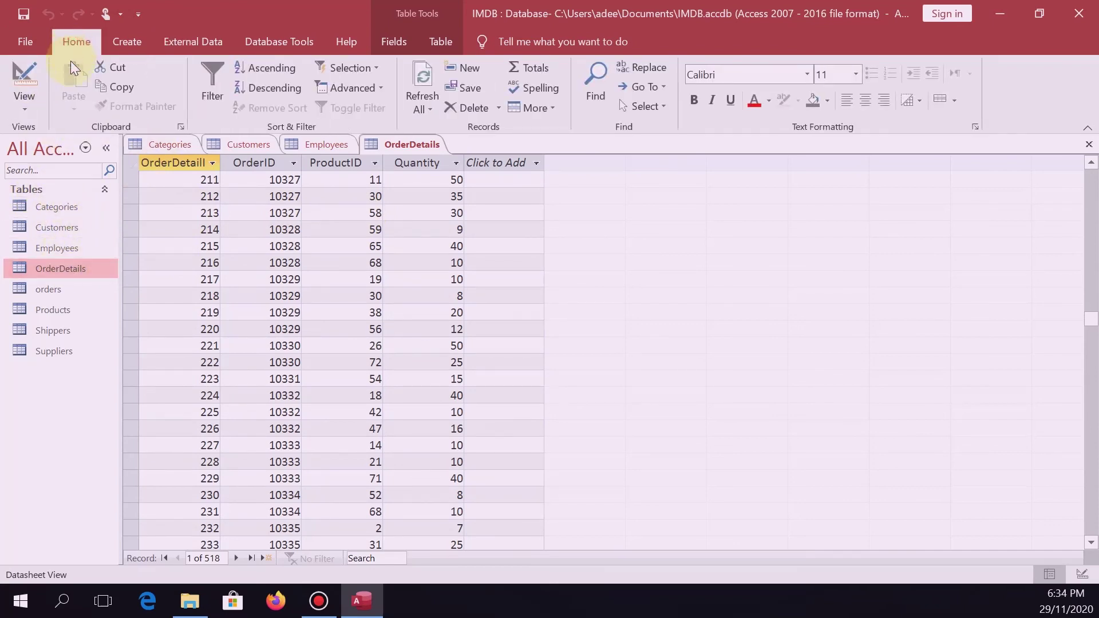
click(34, 111)
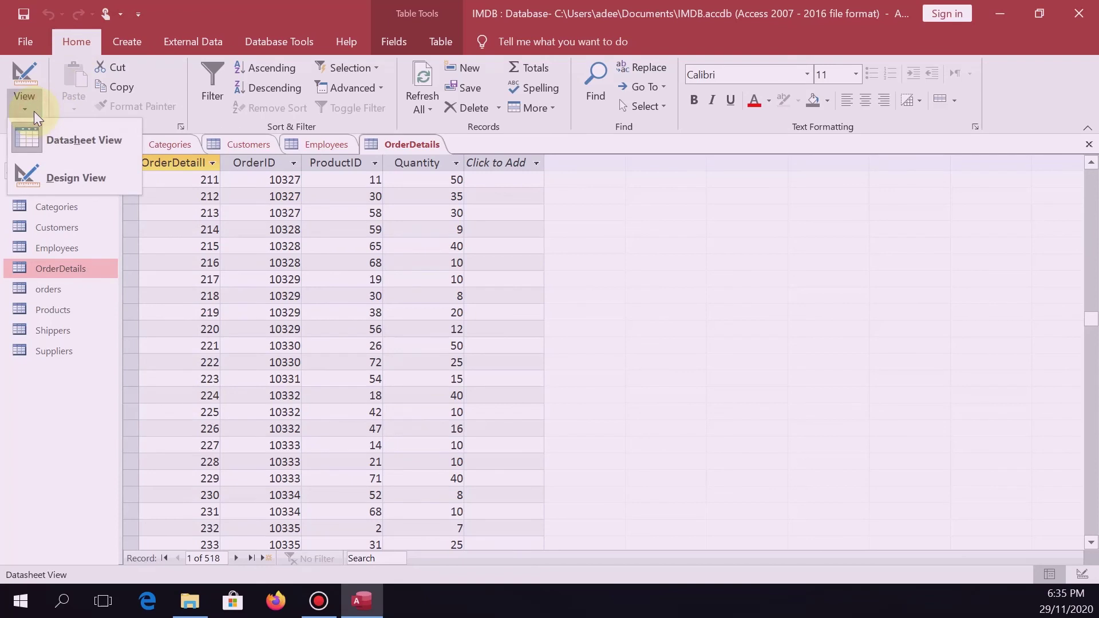
click(82, 174)
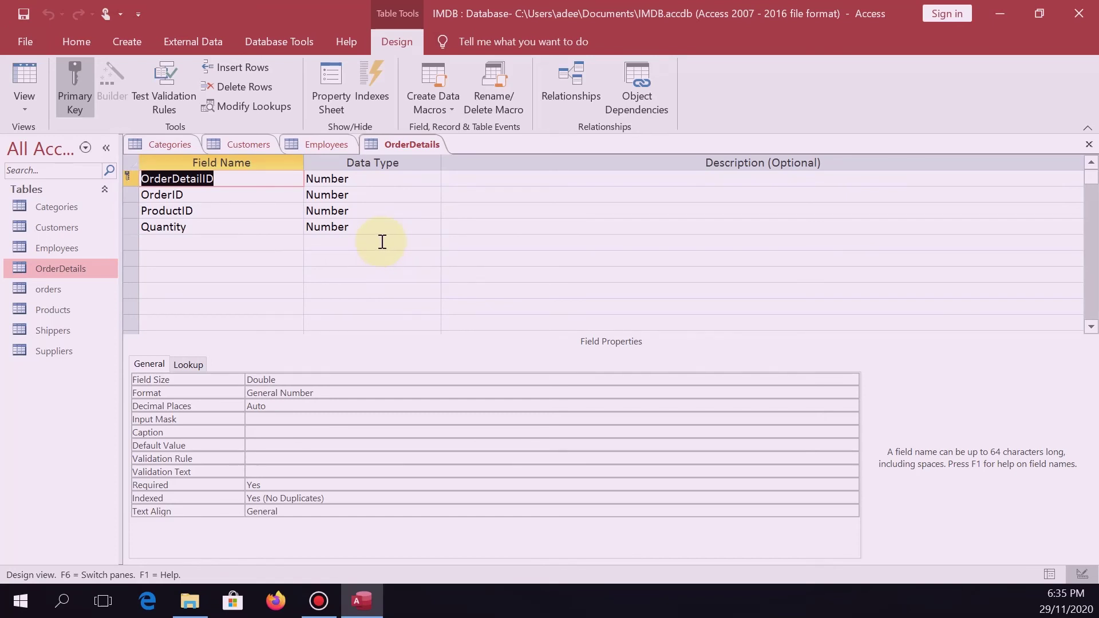
Bring up the Employees table and show it in Design View to examine its field data types.
click(60, 249)
double_click(47, 248)
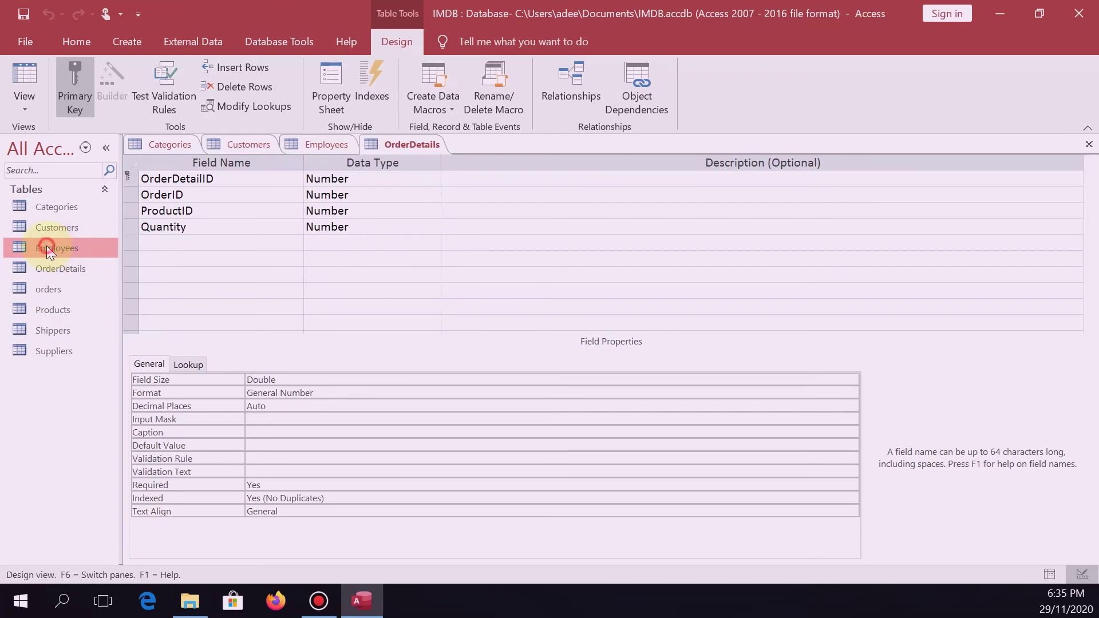
click(26, 98)
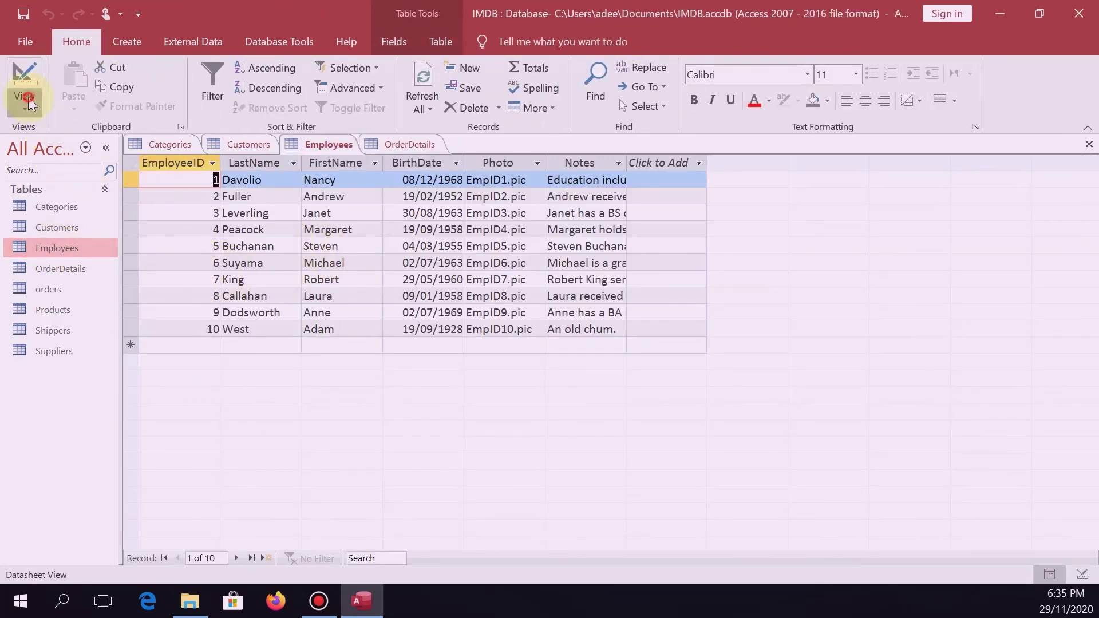
click(87, 179)
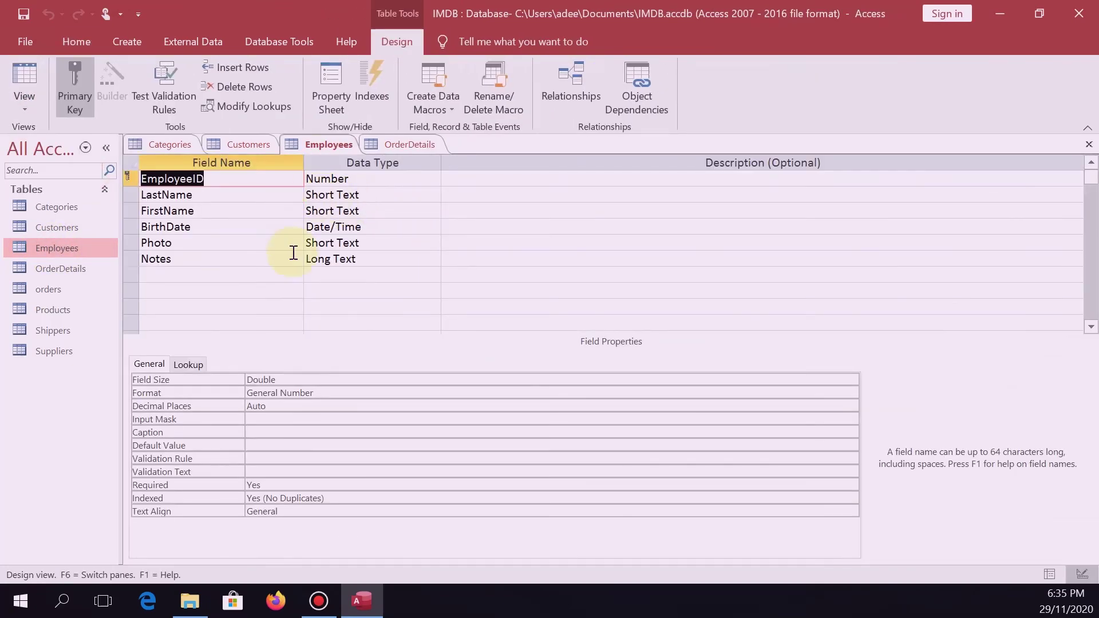